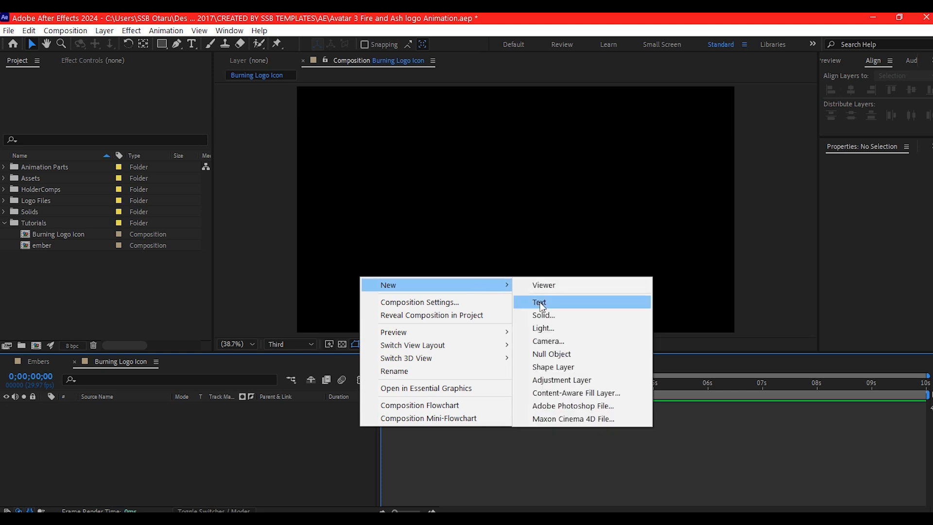
Step: Create a composition-sized solid layer named "Fractal Fire" in the Burning Logo Icon composition
{"action": "left_click", "coordinate": [542, 314]}
{"action": "type", "text": "Frac"}
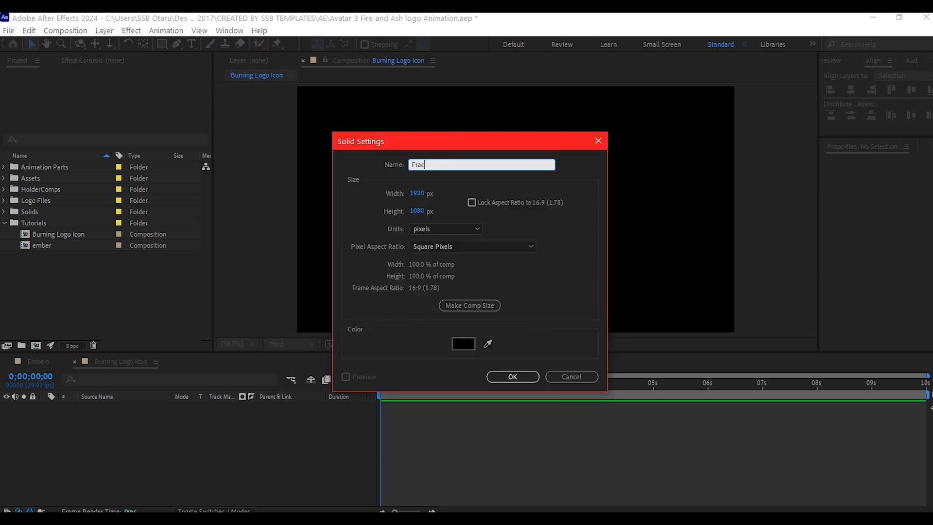
{"action": "type", "text": "tal Fire"}
{"action": "left_click", "coordinate": [470, 305]}
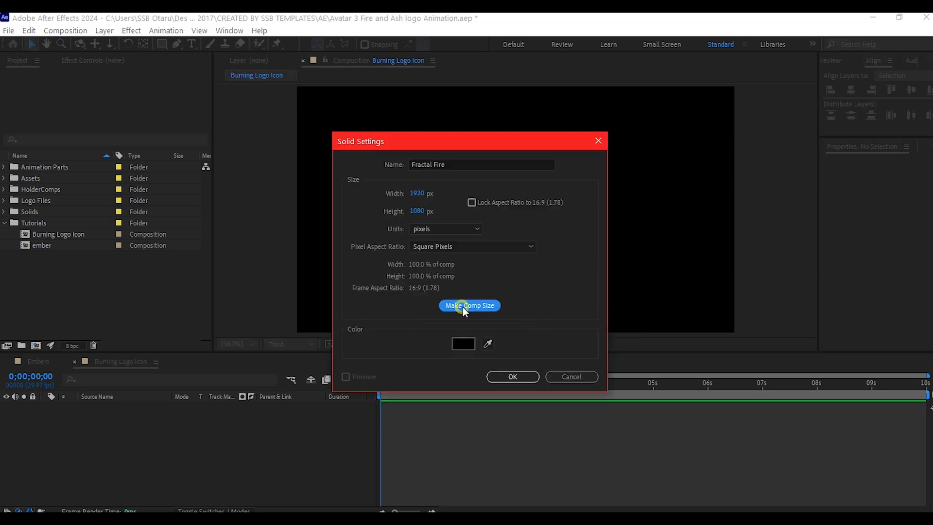
{"action": "left_click", "coordinate": [511, 377]}
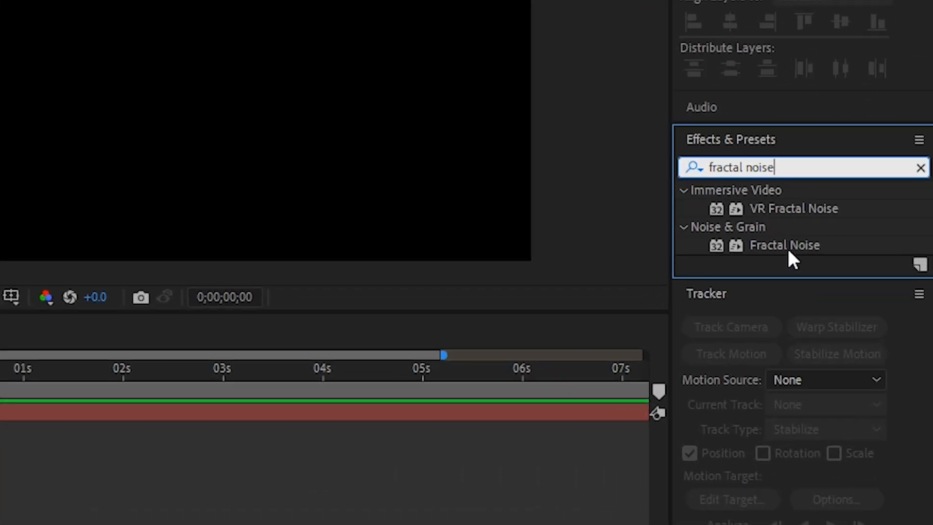
Step: Apply Fractal Noise to the Fractal Fire layer, with Fractal Type Dynamic Progressive and Noise Type Spline
{"action": "left_click_drag", "start_coordinate": [797, 244], "coordinate": [190, 409]}
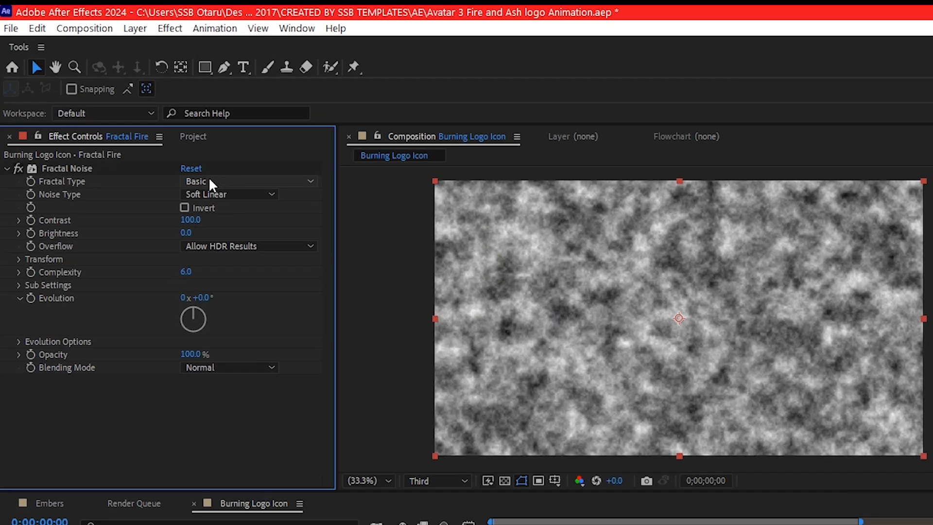
{"action": "left_click", "coordinate": [171, 150]}
{"action": "left_click", "coordinate": [310, 351]}
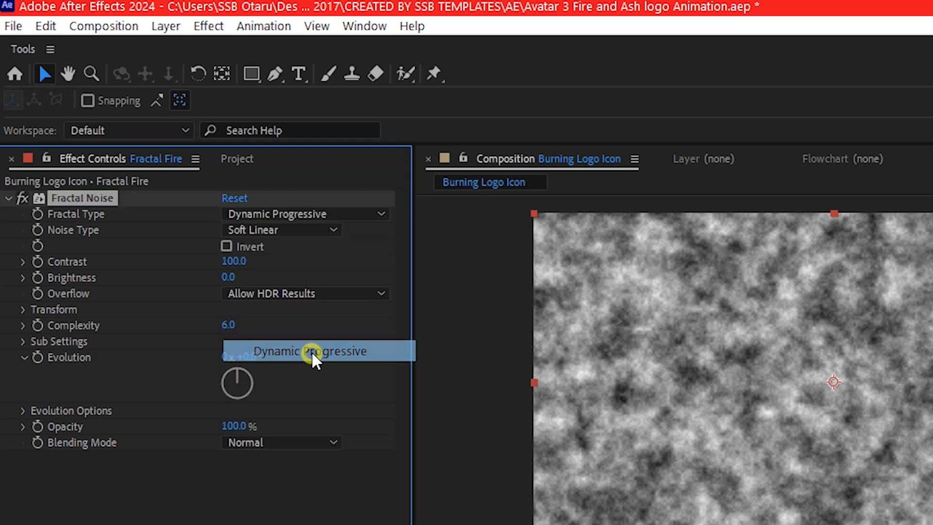
{"action": "left_click", "coordinate": [260, 230]}
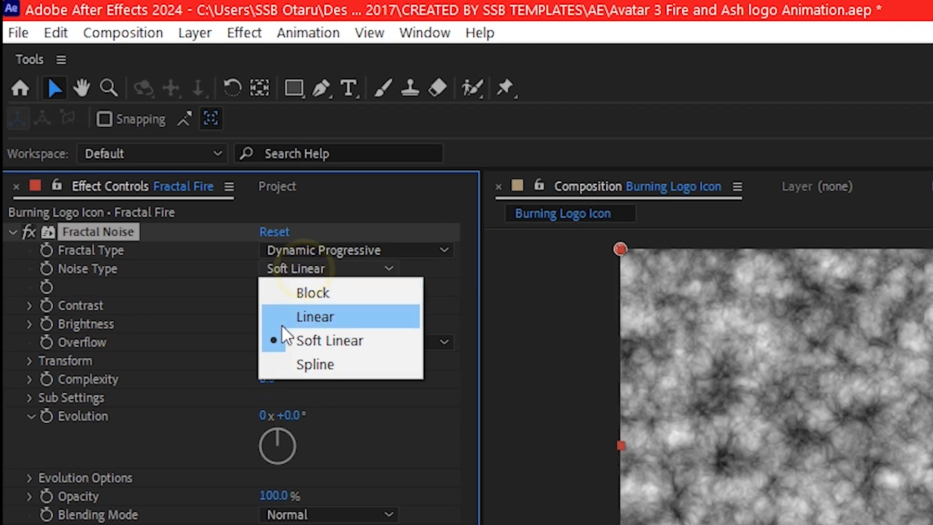
{"action": "left_click", "coordinate": [311, 364]}
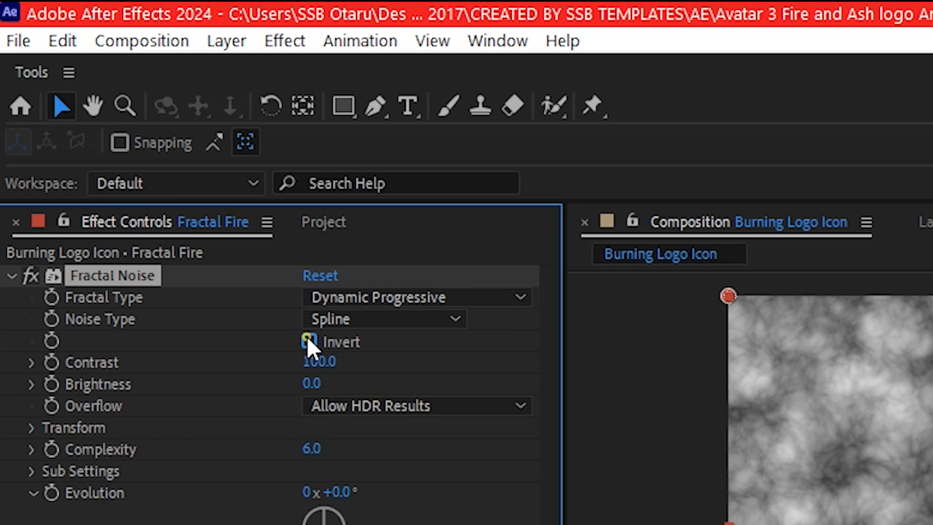
Step: Invert the Fractal Noise and set its Brightness to -35
{"action": "left_click", "coordinate": [308, 341]}
{"action": "left_click", "coordinate": [310, 383]}
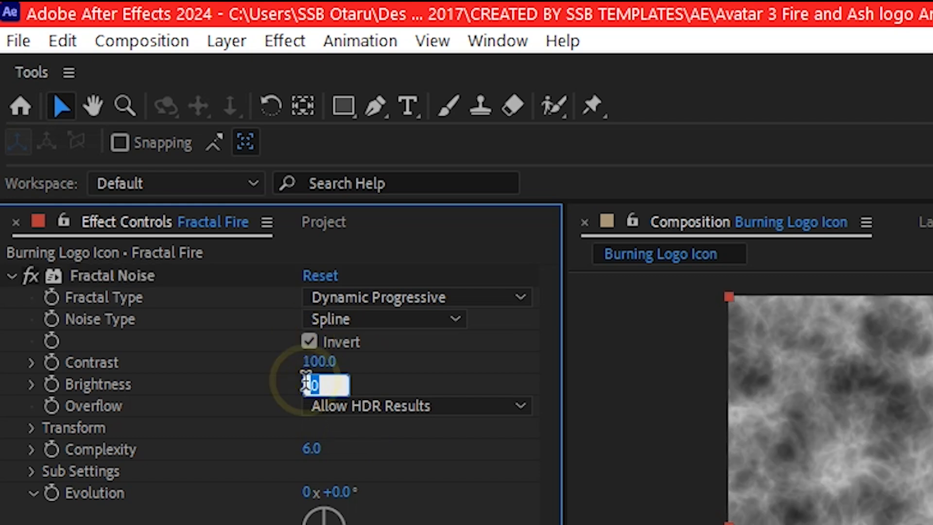
{"action": "type", "text": "-25"}
{"action": "key", "text": "Return"}
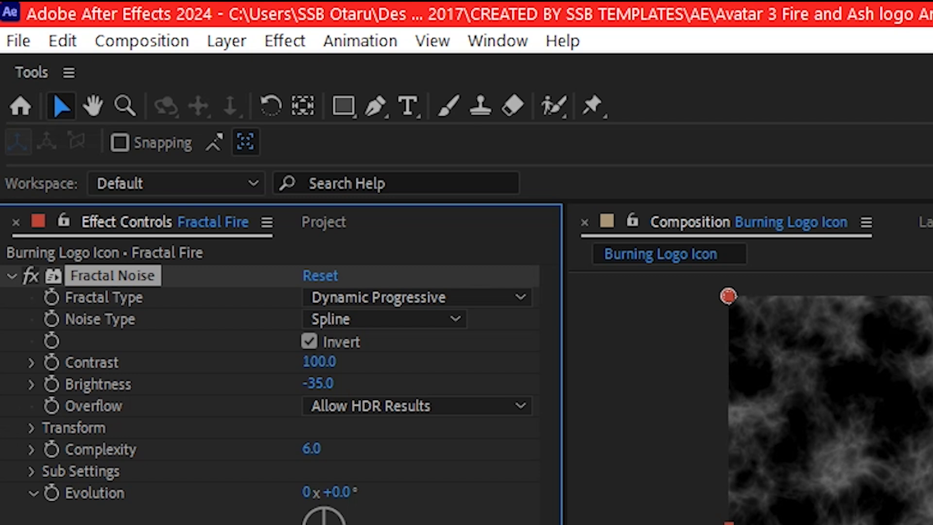
Step: Animate the Fractal Noise Evolution with an expression that multiplies time, and preview the moving noise
{"action": "left_click", "coordinate": [52, 492]}
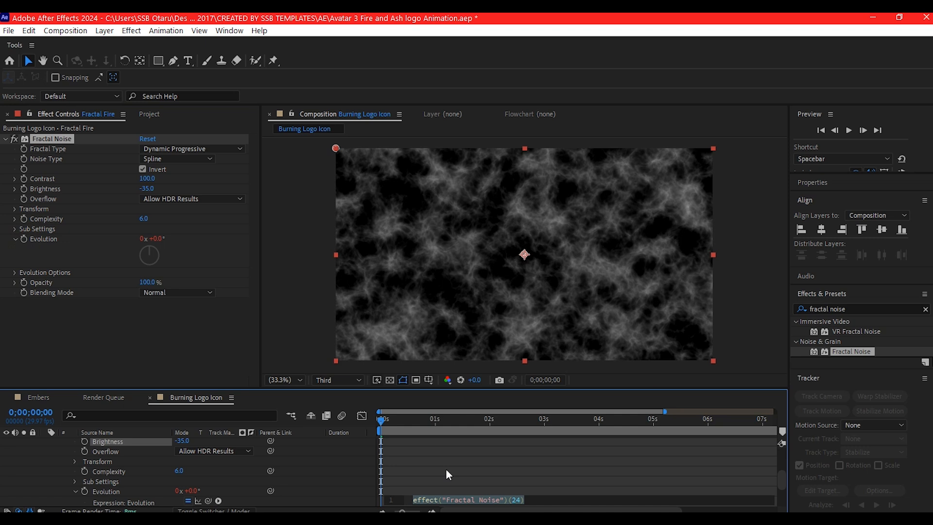
{"action": "scroll", "coordinate": [447, 470], "scroll_direction": "down", "scroll_amount": 2}
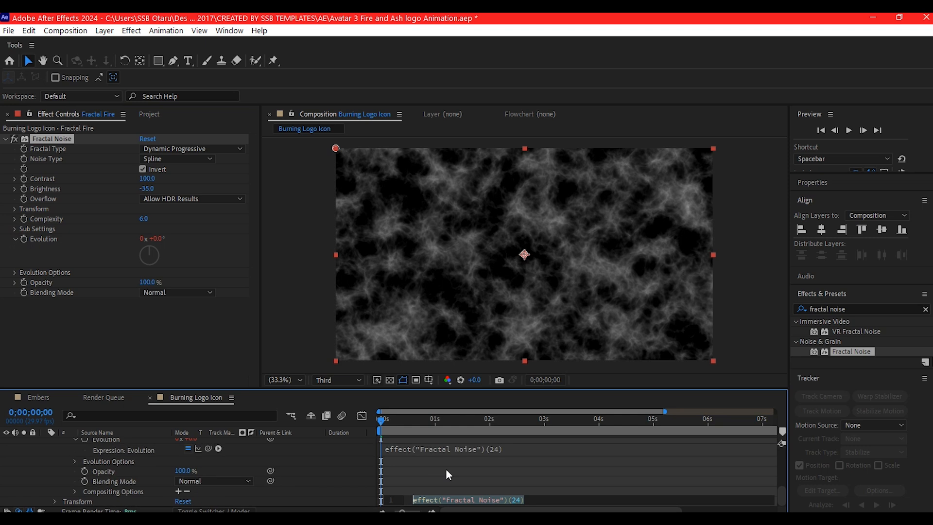
{"action": "type", "text": "Time"}
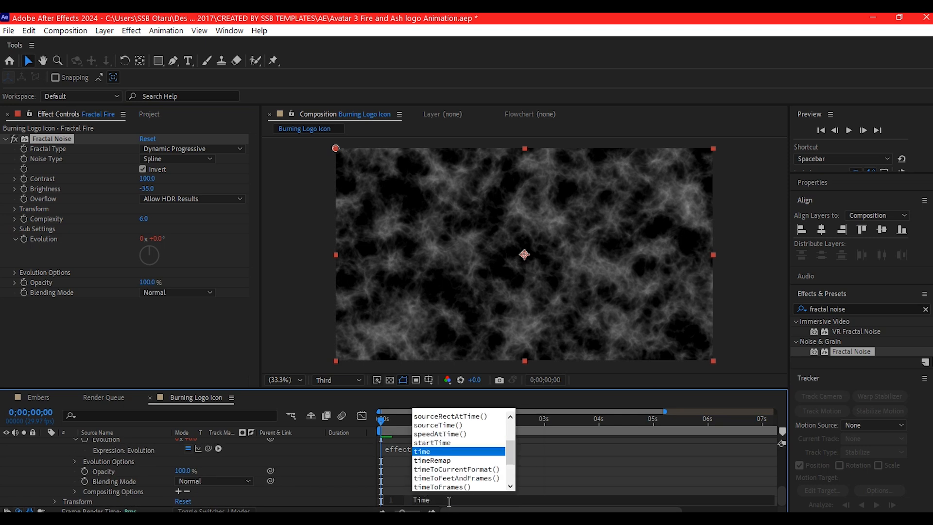
{"action": "type", "text": " *"}
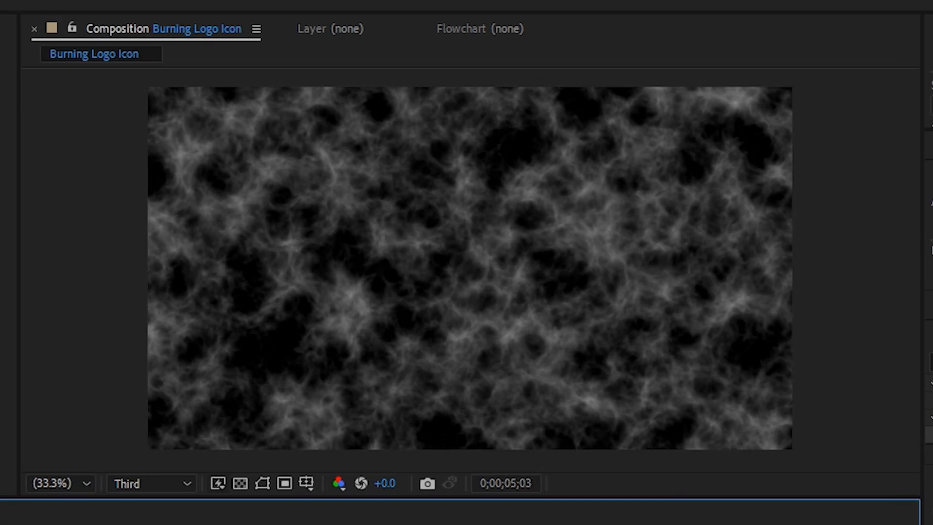
{"action": "key", "text": "space"}
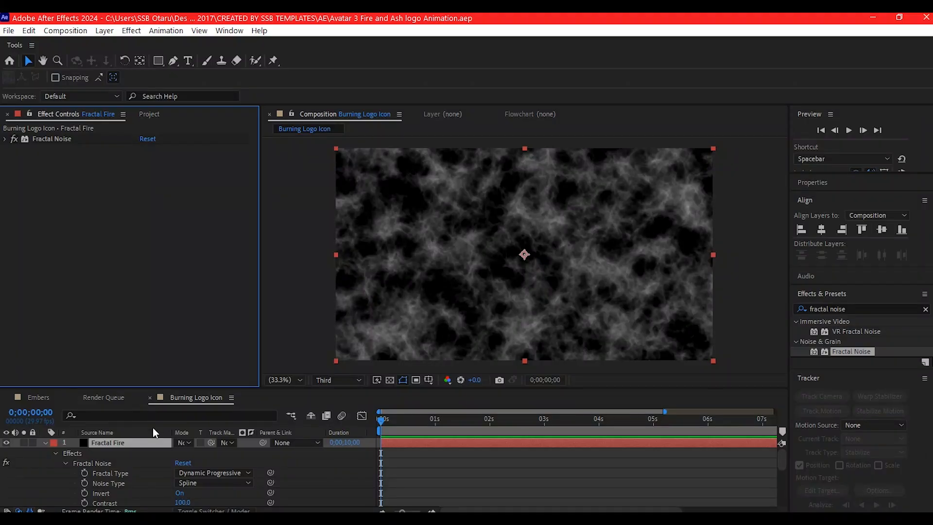
Step: Show layer names in the timeline and apply the Colorama effect to the Fractal Fire layer
{"action": "left_click", "coordinate": [144, 435]}
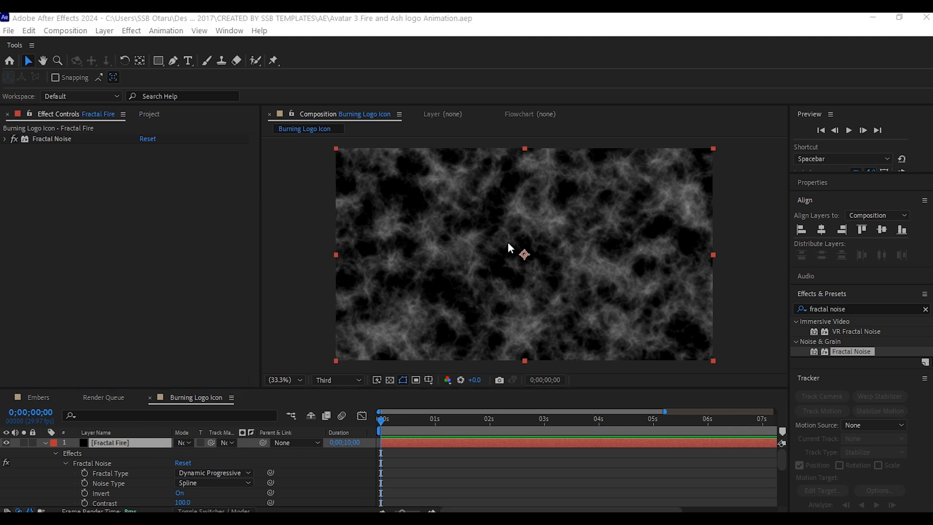
{"action": "key", "text": "ctrl+space"}
{"action": "type", "text": "c"}
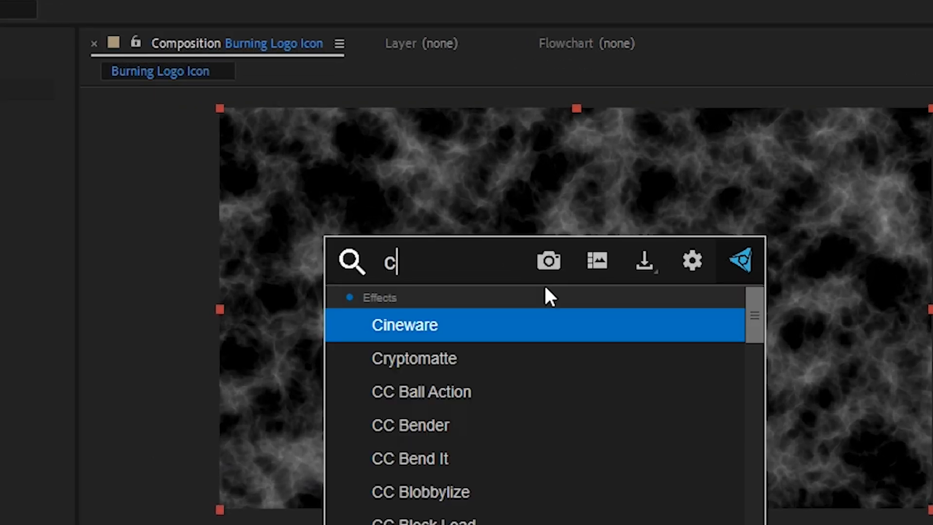
{"action": "type", "text": "olo"}
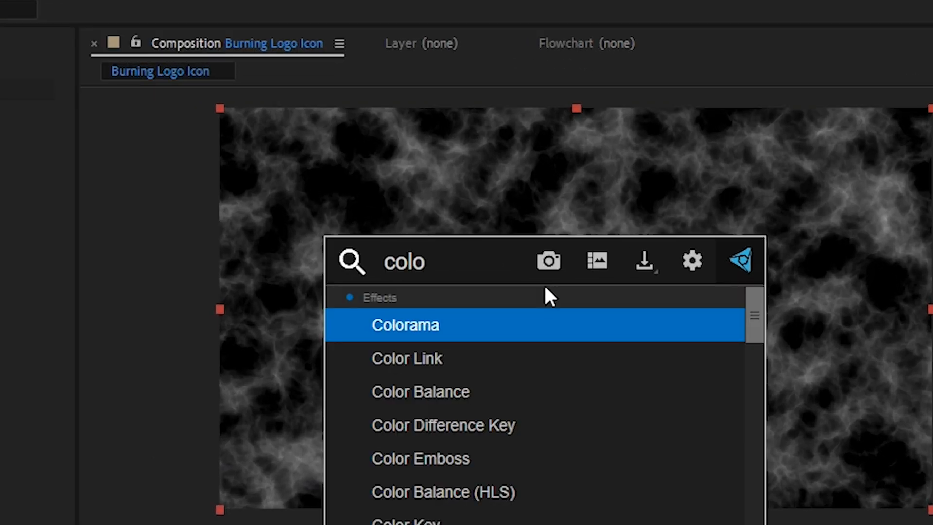
{"action": "type", "text": "ram"}
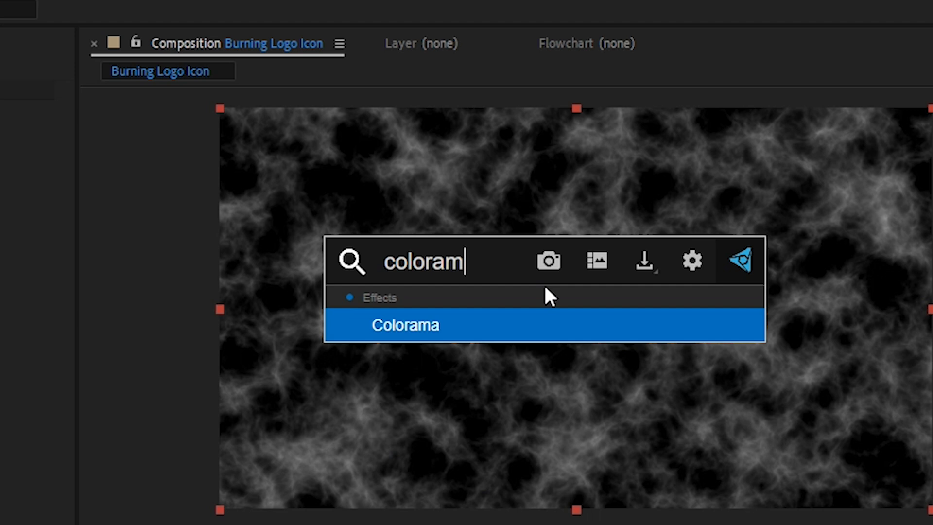
{"action": "left_click", "coordinate": [500, 333]}
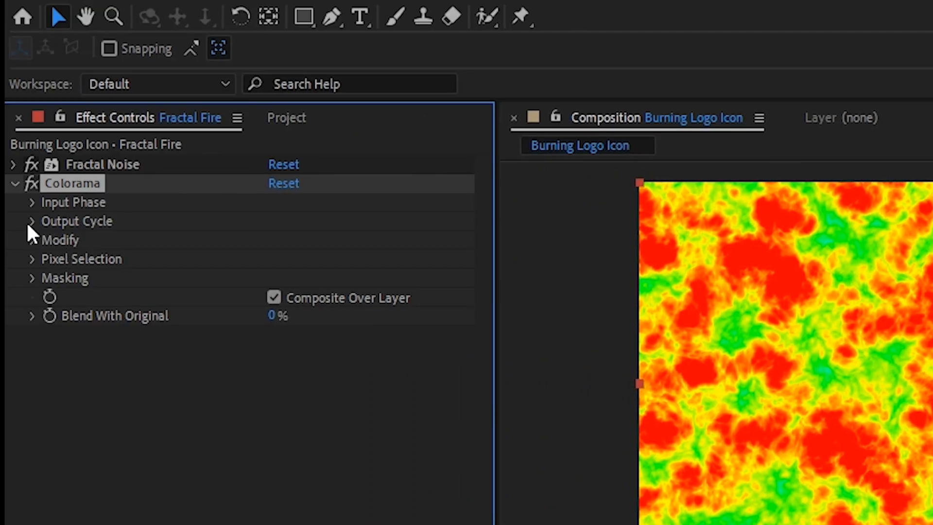
Step: Set Colorama's Output Cycle to the Fire preset palette
{"action": "left_click", "coordinate": [29, 221]}
{"action": "left_click", "coordinate": [320, 239]}
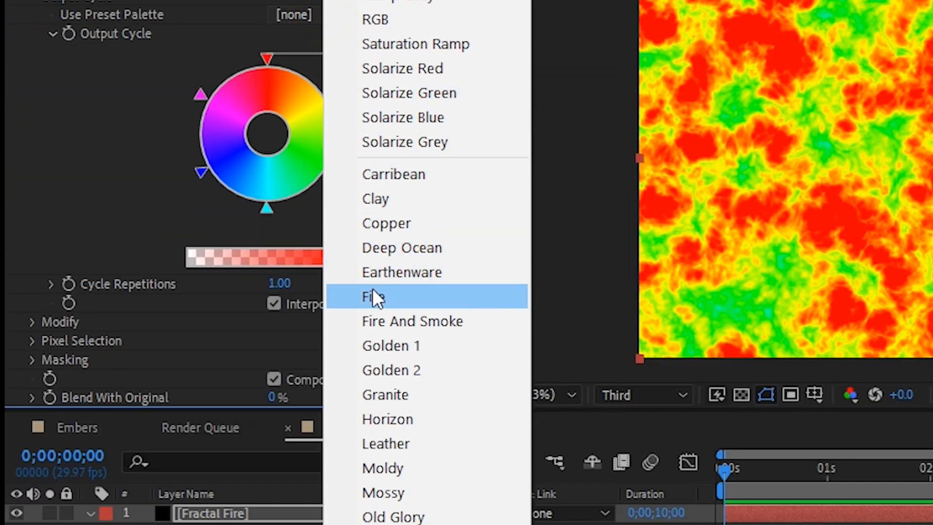
{"action": "left_click", "coordinate": [376, 521]}
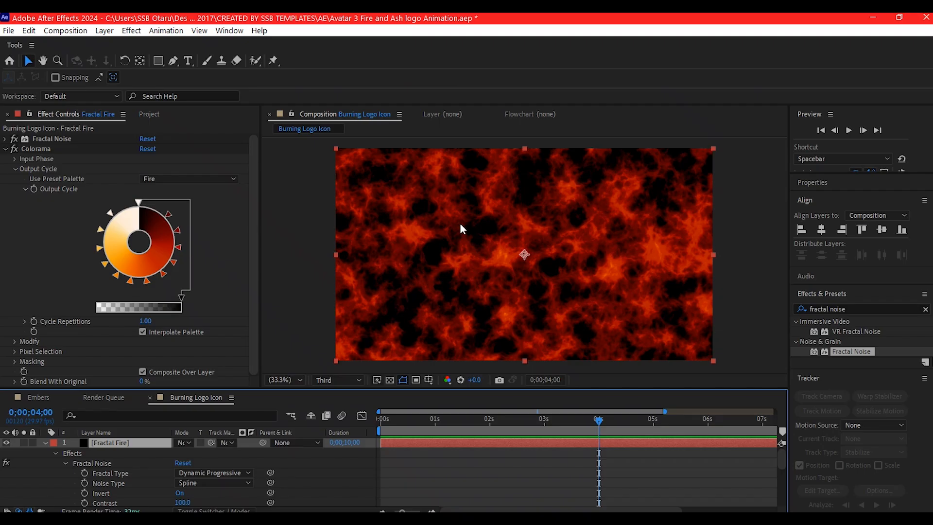
Step: Add a Curves effect to Fractal Fire, bend the Green channel's curve upward from its midpoint, and preview the result
{"action": "key", "text": "ctrl+space"}
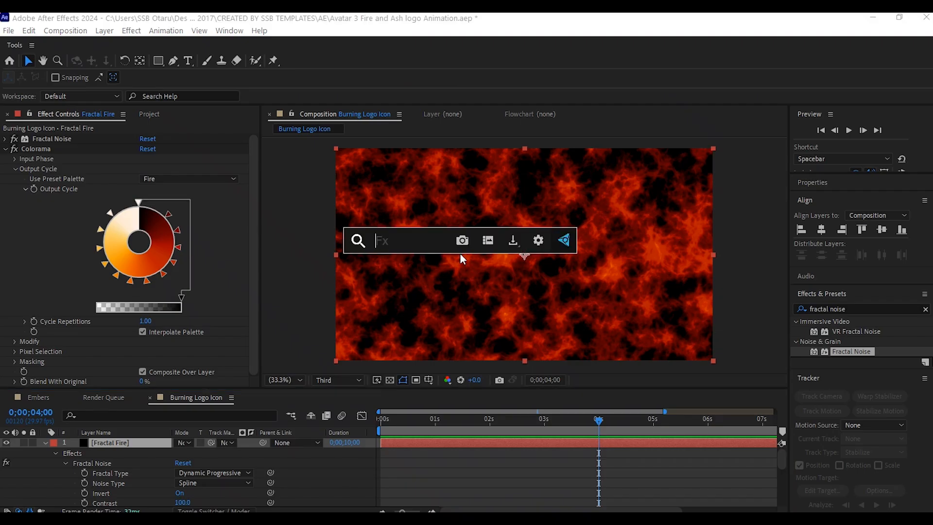
{"action": "type", "text": "curve"}
{"action": "key", "text": "Return"}
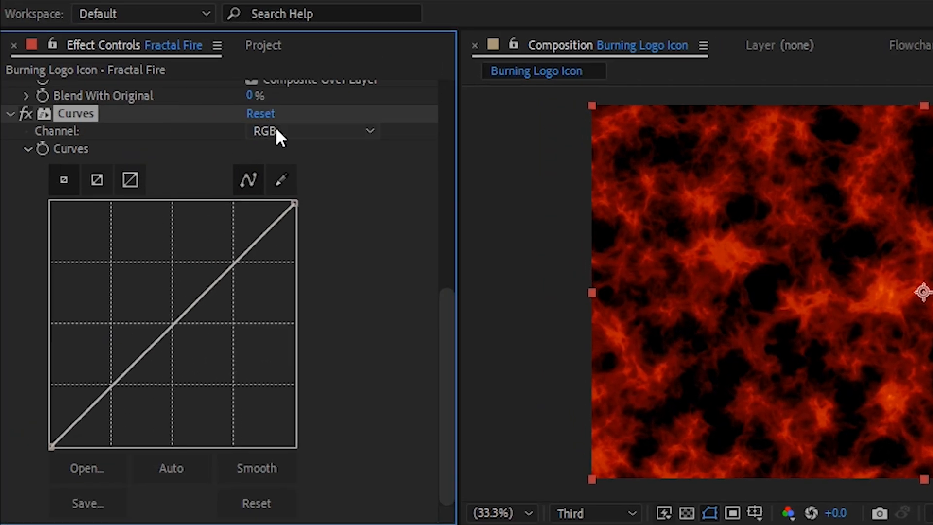
{"action": "left_click", "coordinate": [276, 130]}
{"action": "left_click", "coordinate": [296, 200]}
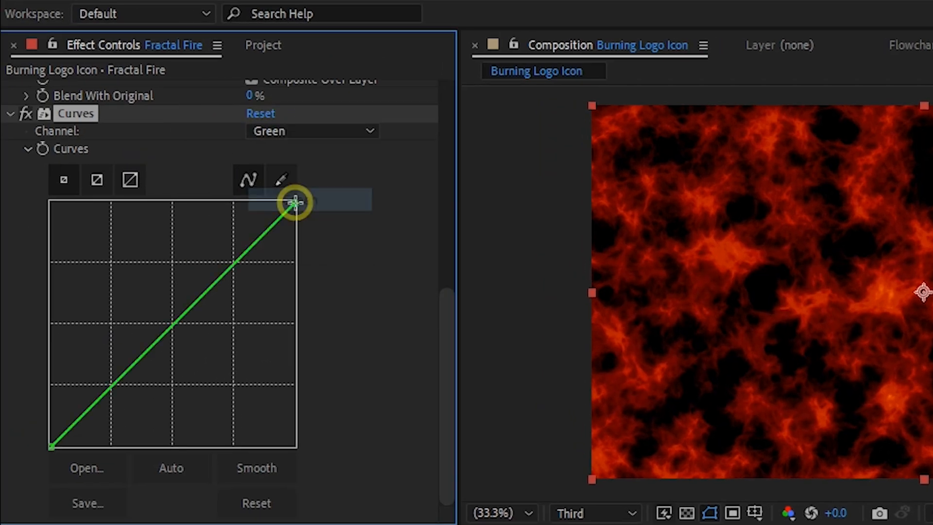
{"action": "left_click_drag", "start_coordinate": [174, 323], "coordinate": [121, 241]}
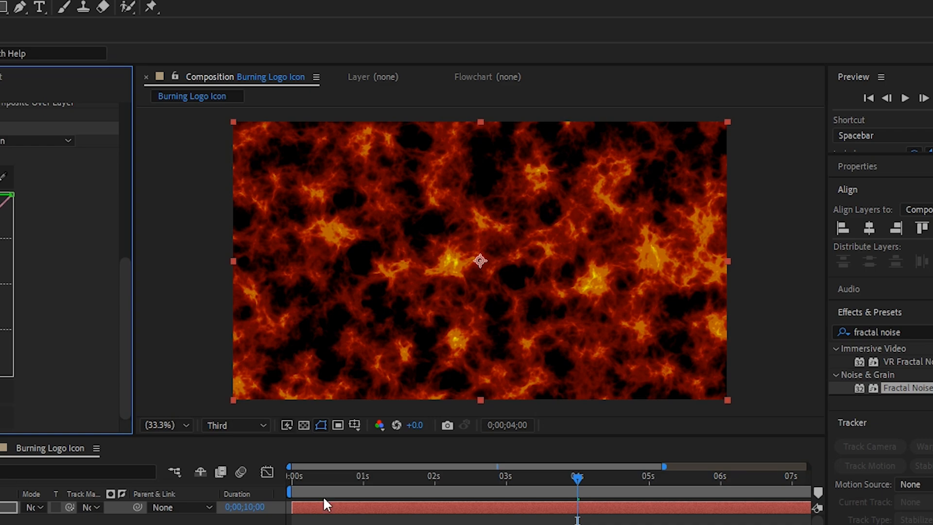
{"action": "key", "text": "space"}
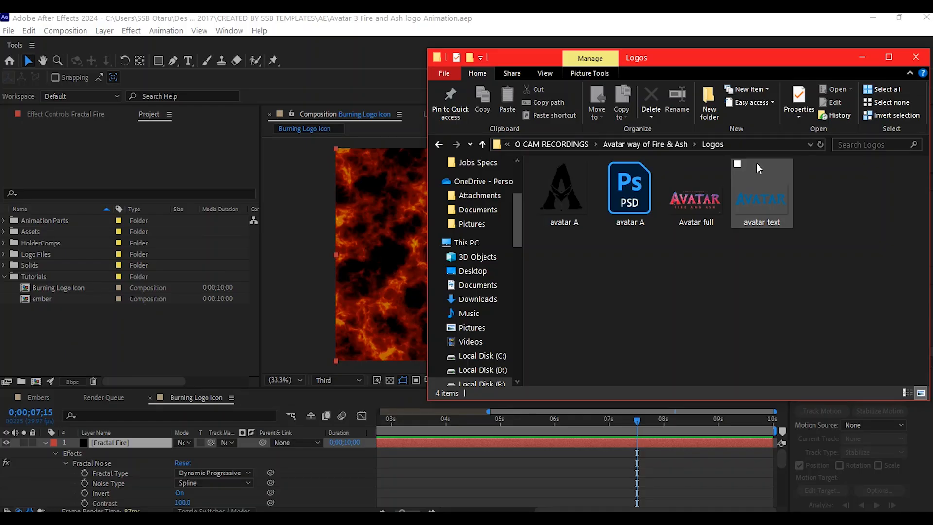
Step: Import the Photoshop file avatar A from the Logos folder as footage with merged layers
{"action": "left_click_drag", "start_coordinate": [629, 126], "coordinate": [56, 337]}
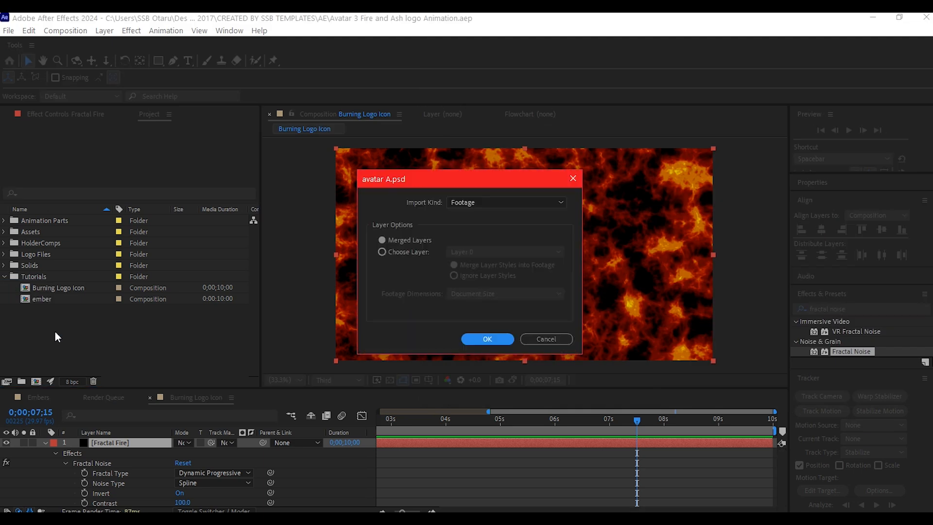
{"action": "left_click", "coordinate": [487, 339]}
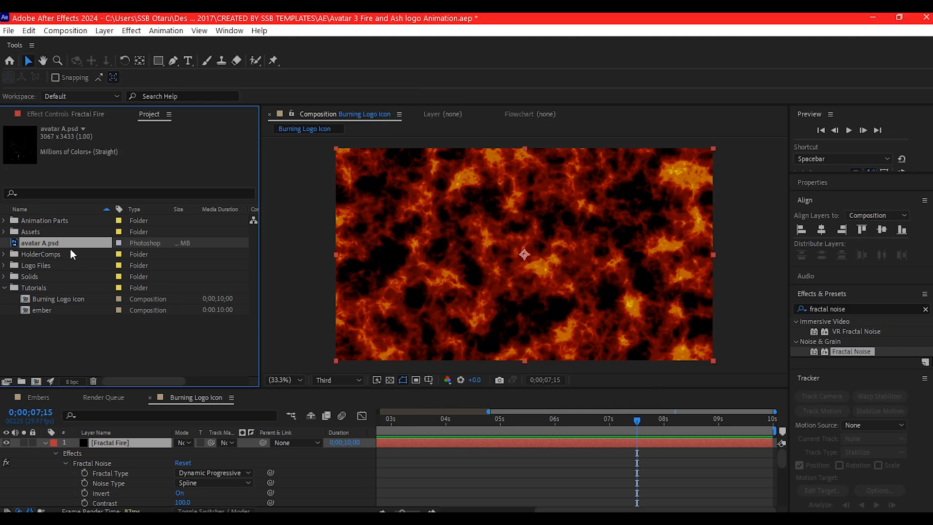
Step: Place avatar A.psd above the Fractal Fire layer and scale it down to 32%
{"action": "left_click_drag", "start_coordinate": [70, 246], "coordinate": [85, 442]}
{"action": "key", "text": "s"}
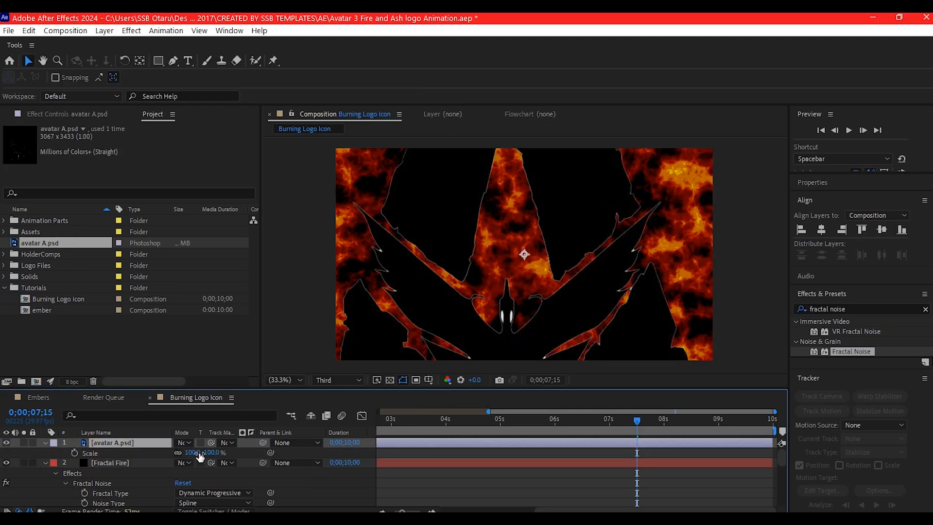
{"action": "left_click_drag", "start_coordinate": [192, 453], "coordinate": [147, 453]}
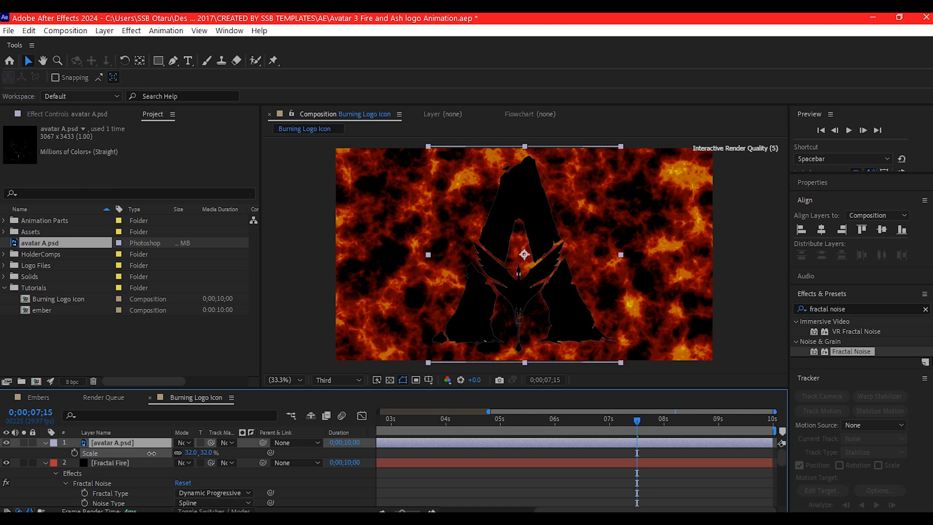
Step: Pre-compose the avatar A.psd layer as "LogoHolder", moving all attributes into the new composition
{"action": "key", "text": "ctrl+shift+c"}
{"action": "left_click", "coordinate": [368, 277]}
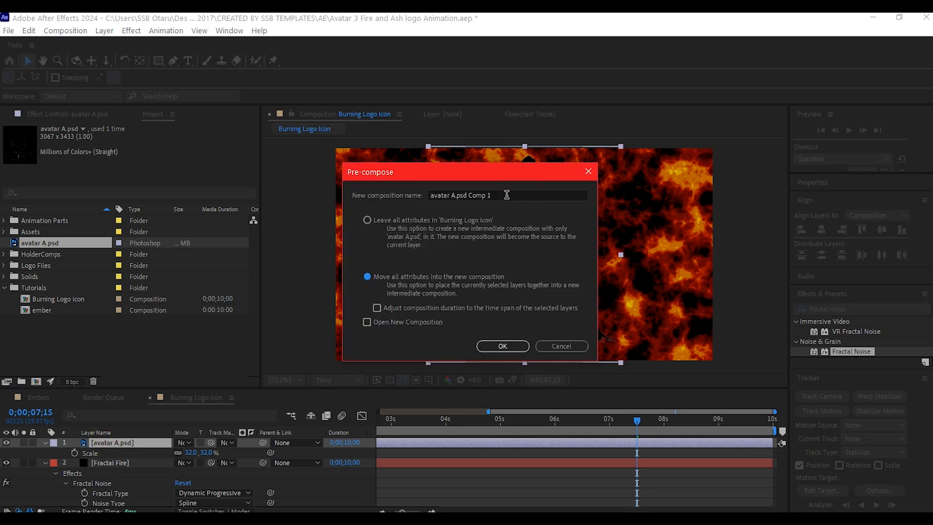
{"action": "left_click", "coordinate": [507, 195]}
{"action": "type", "text": "LogoHolder"}
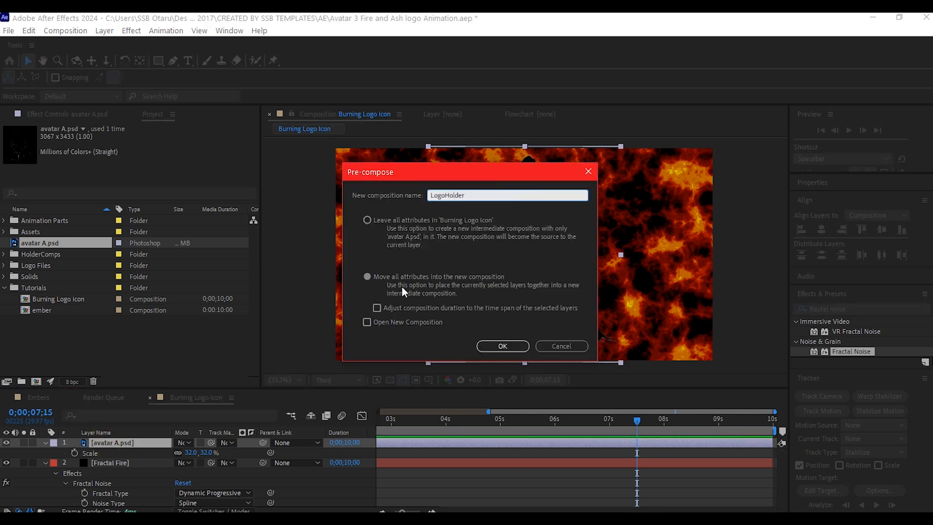
{"action": "left_click", "coordinate": [504, 347]}
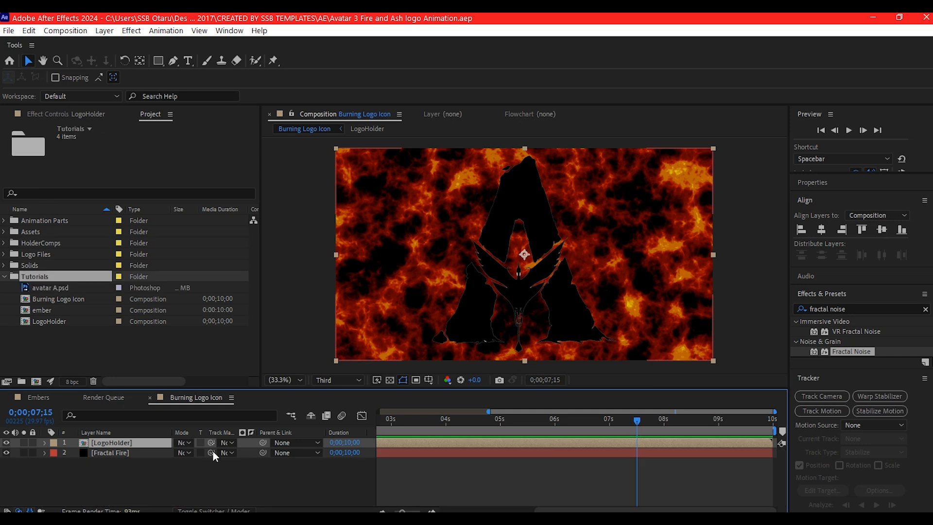
Step: Set the LogoHolder layer as the track matte of the Fractal Fire layer
{"action": "left_click_drag", "start_coordinate": [212, 452], "coordinate": [211, 452]}
{"action": "left_click", "coordinate": [122, 452]}
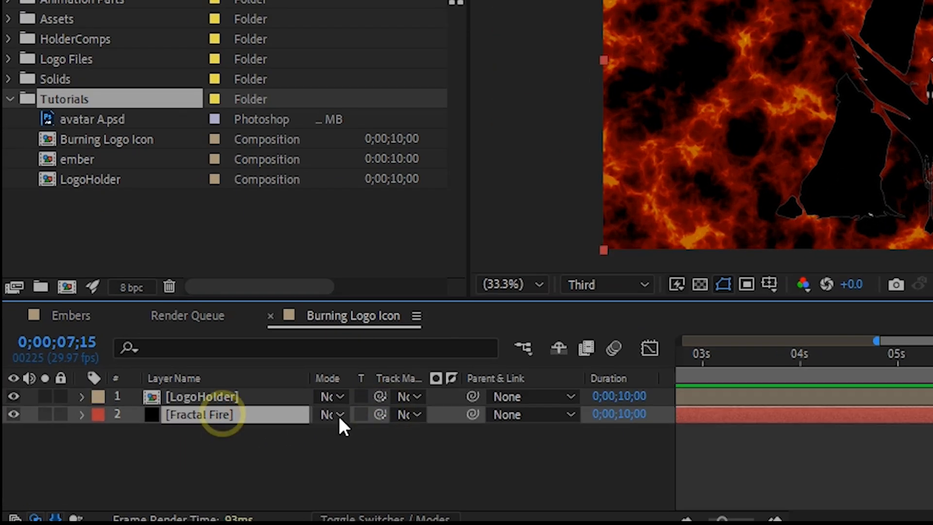
{"action": "left_click_drag", "start_coordinate": [380, 414], "coordinate": [228, 398]}
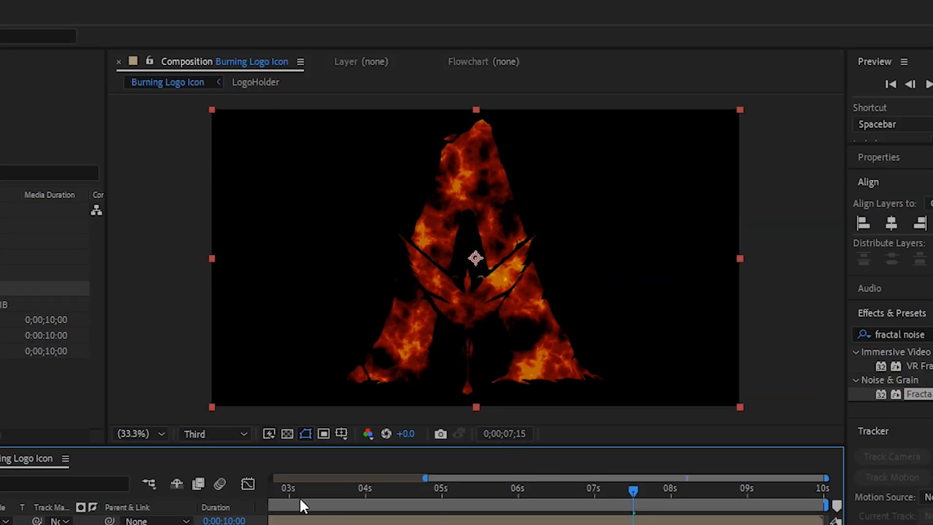
Step: Extend the work area back to the timeline start, and pre-compose LogoHolder and Fractal Fire together as "FractalLogo"
{"action": "left_click_drag", "start_coordinate": [426, 478], "coordinate": [271, 478]}
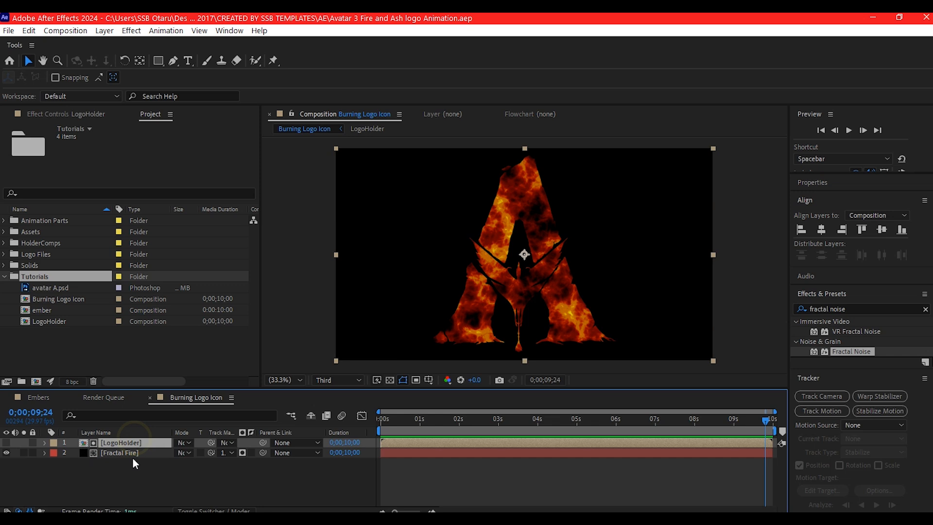
{"action": "left_click", "coordinate": [133, 454]}
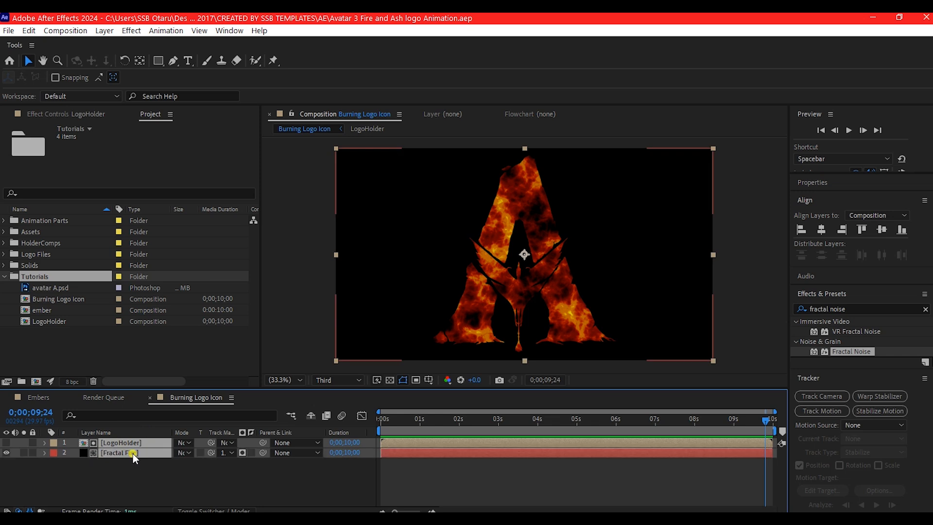
{"action": "key", "text": "ctrl+shift+c"}
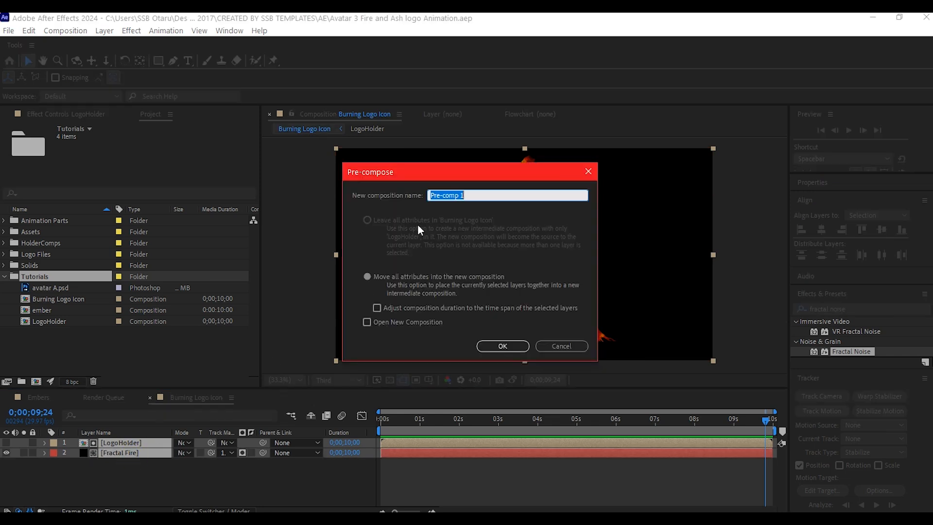
{"action": "type", "text": "FractalLogo"}
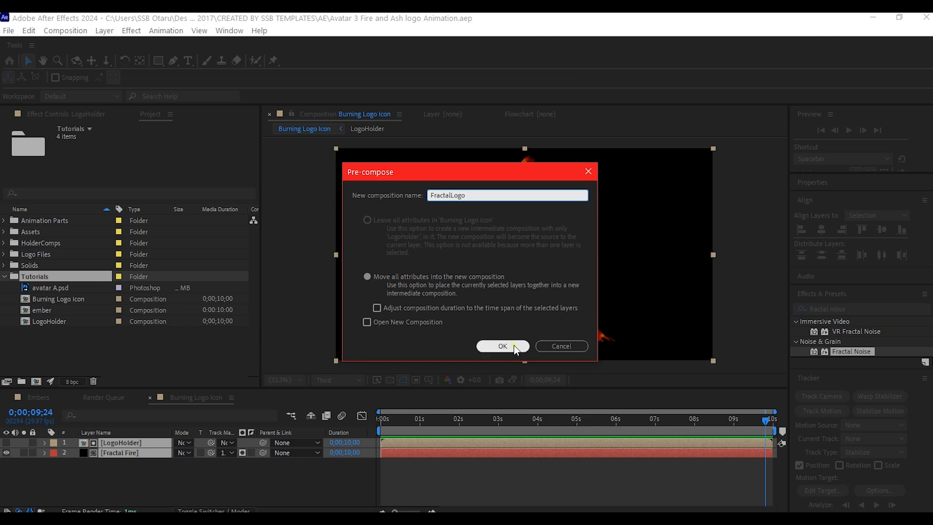
{"action": "left_click", "coordinate": [514, 345]}
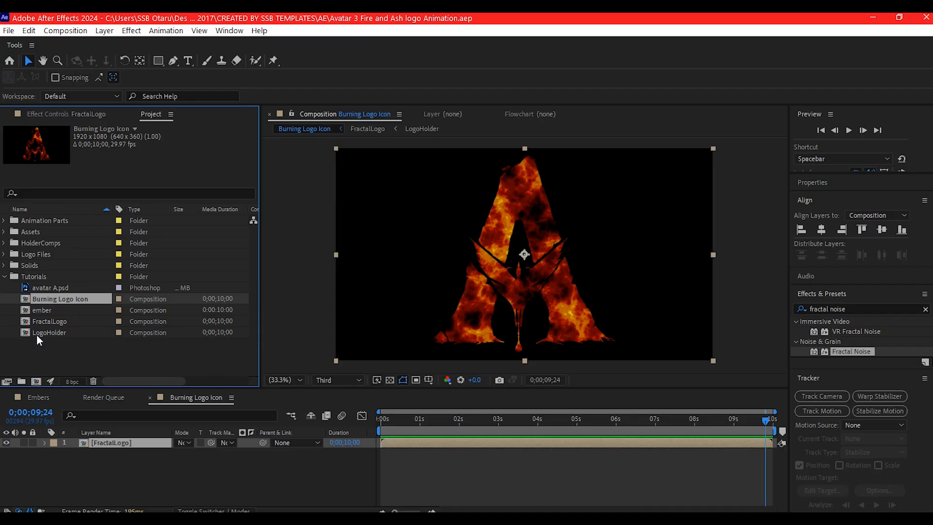
Step: Place the LogoHolder composition above the FractalLogo layer and apply the Gradient Ramp effect to it
{"action": "left_click_drag", "start_coordinate": [42, 332], "coordinate": [152, 448]}
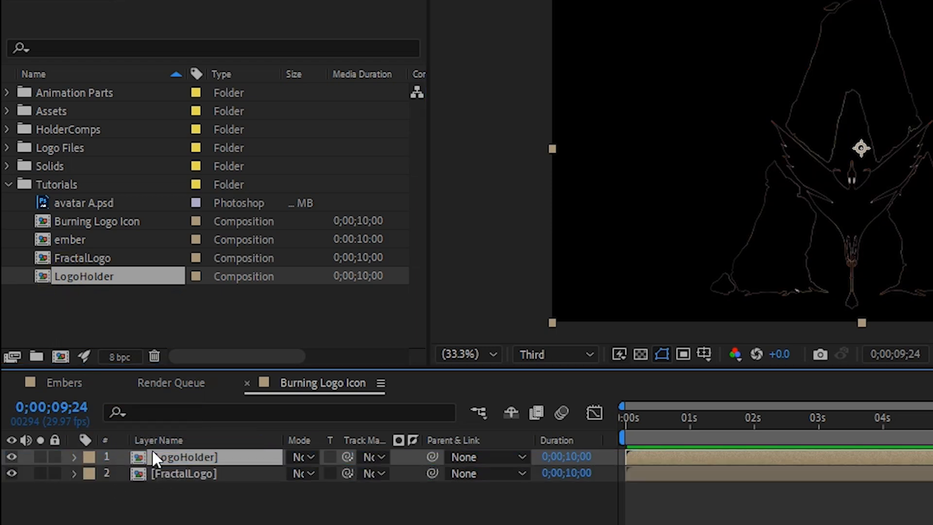
{"action": "key", "text": "ctrl+space"}
{"action": "type", "text": "ramp"}
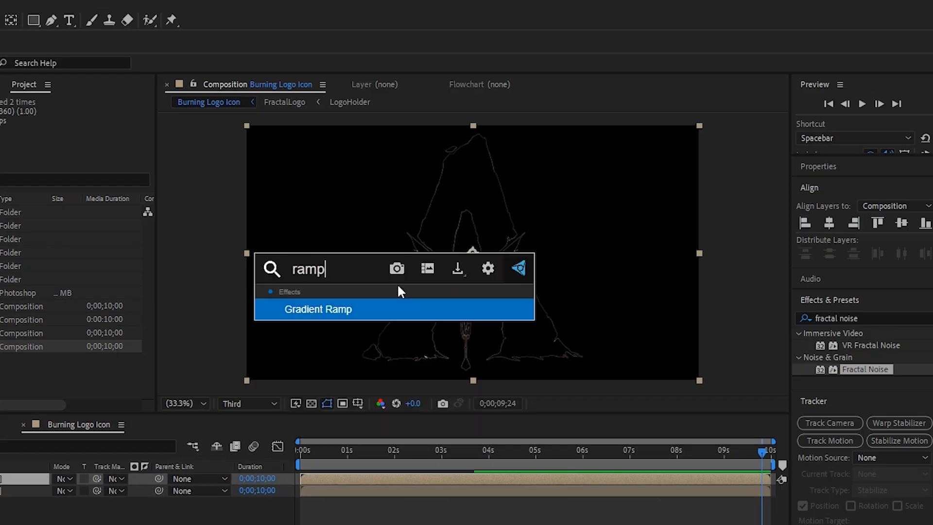
{"action": "left_click", "coordinate": [362, 308]}
Step: Set the LogoHolder gradient to run from a dark orange start color to a yellow-orange end color
{"action": "left_click", "coordinate": [166, 160]}
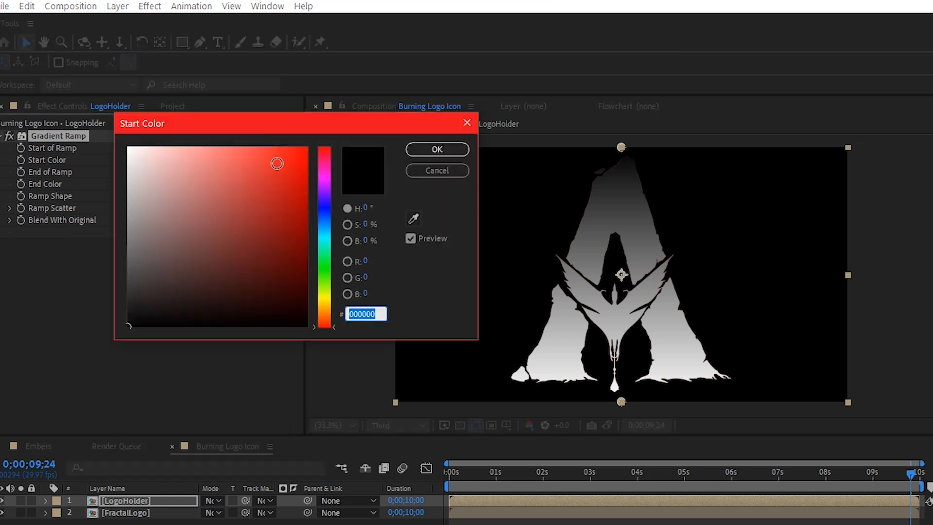
{"action": "left_click_drag", "start_coordinate": [325, 324], "coordinate": [324, 310]}
{"action": "mouse_move", "coordinate": [275, 159]}
{"action": "left_mouse_down"}
{"action": "mouse_move", "coordinate": [286, 163]}
{"action": "mouse_move", "coordinate": [302, 227]}
{"action": "left_mouse_up"}
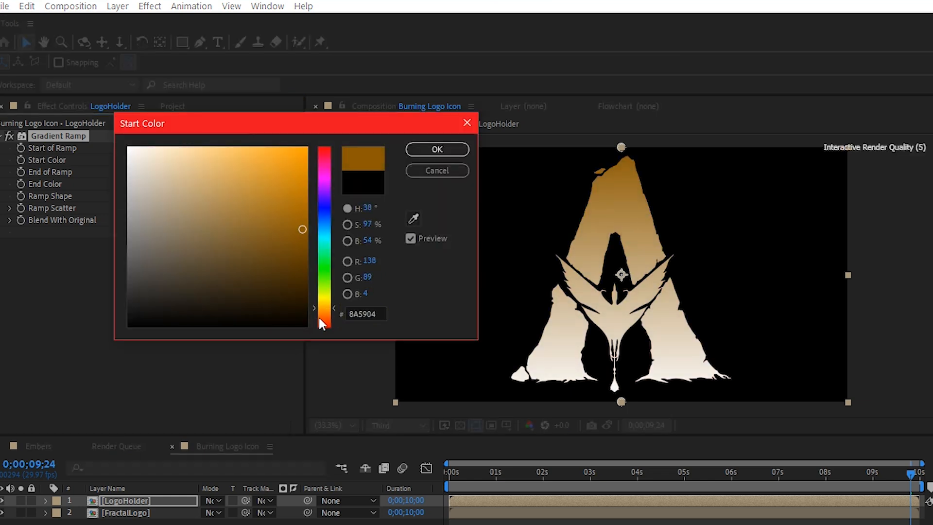
{"action": "left_click", "coordinate": [298, 145]}
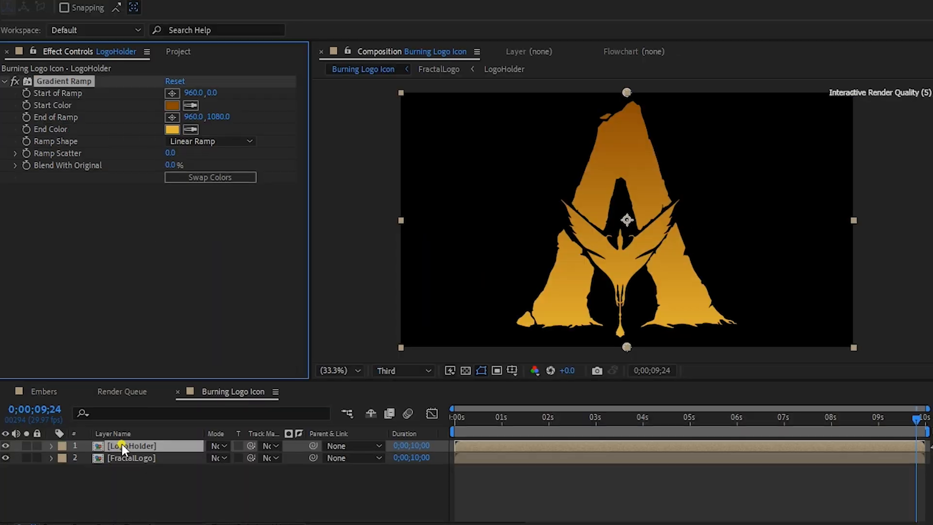
Step: Move LogoHolder beneath FractalLogo, set FractalLogo's blending mode to Screen, and preview the result
{"action": "left_click", "coordinate": [116, 499]}
{"action": "left_click_drag", "start_coordinate": [122, 445], "coordinate": [122, 465]}
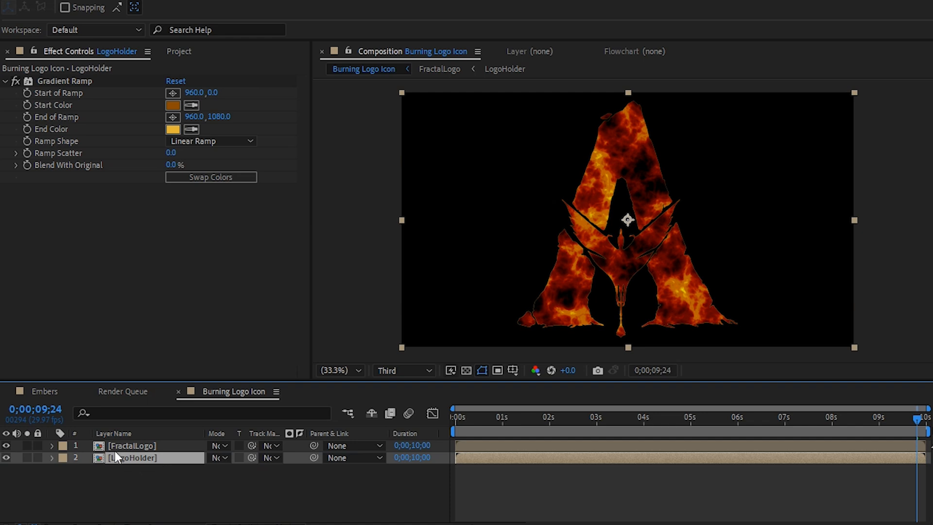
{"action": "left_click", "coordinate": [223, 444]}
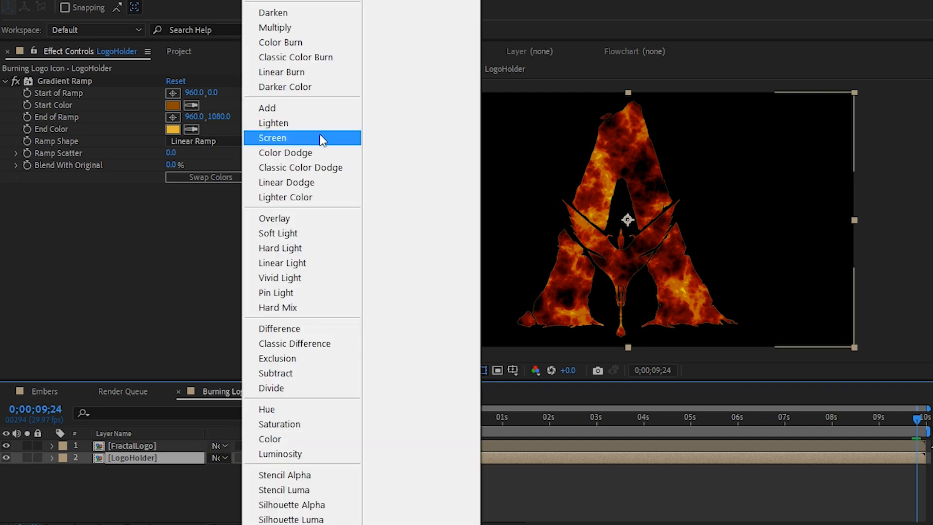
{"action": "left_click", "coordinate": [319, 138]}
{"action": "key", "text": "space"}
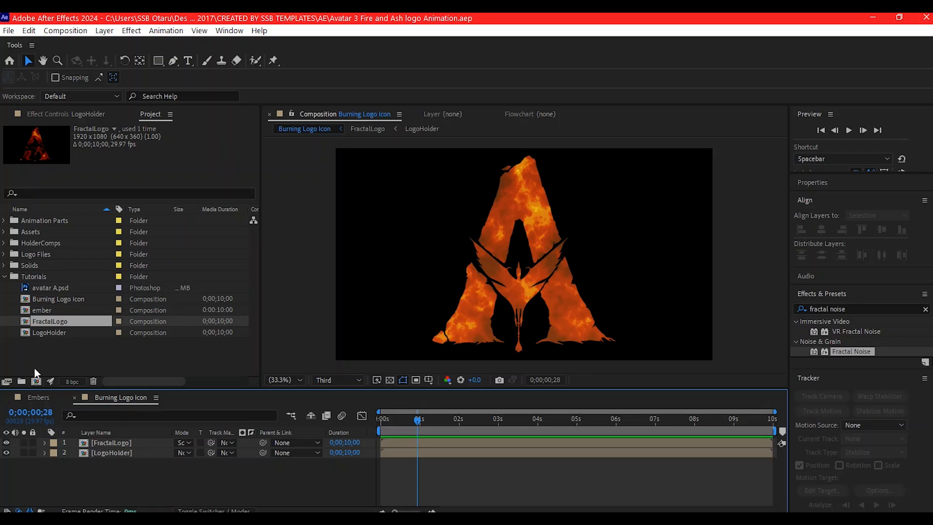
Step: Duplicate the FractalLogo composition in the project and rename the copy "FractalLogo Emiter"
{"action": "left_click", "coordinate": [28, 319]}
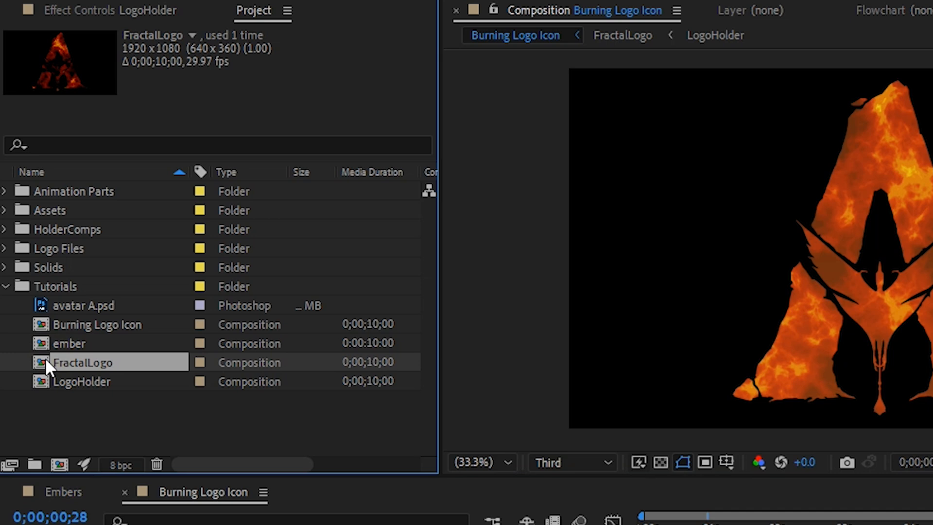
{"action": "key", "text": "ctrl+d"}
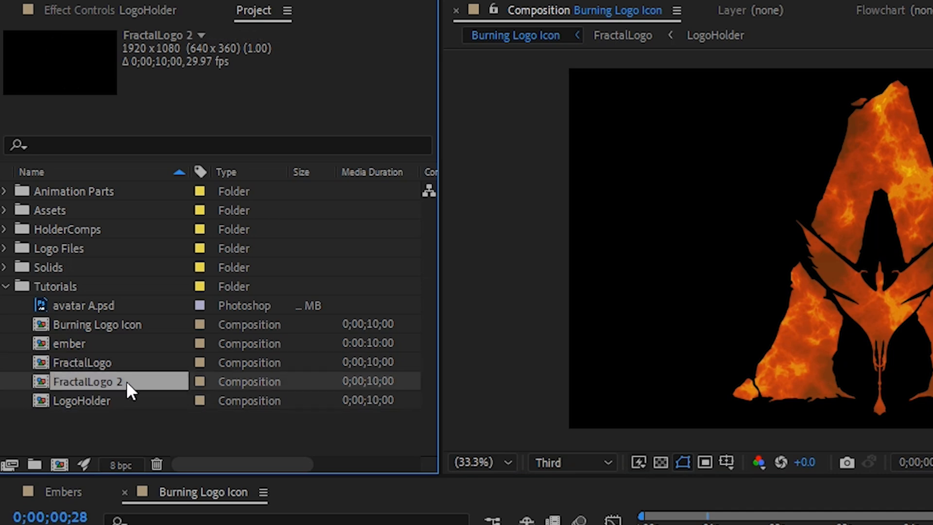
{"action": "key", "text": "Return"}
{"action": "left_click", "coordinate": [148, 384]}
{"action": "key", "text": "BackSpace"}
{"action": "type", "text": "Emit"}
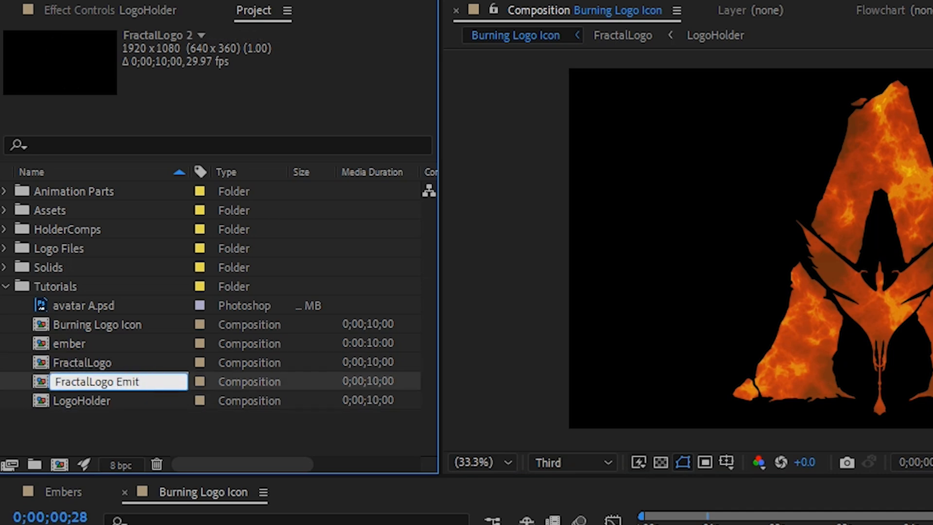
{"action": "type", "text": "er"}
{"action": "key", "text": "Return"}
Step: Open the FractalLogo Emiter composition and remove the Colorama and Curves effects from its Fractal Fire layer
{"action": "double_click", "coordinate": [40, 380]}
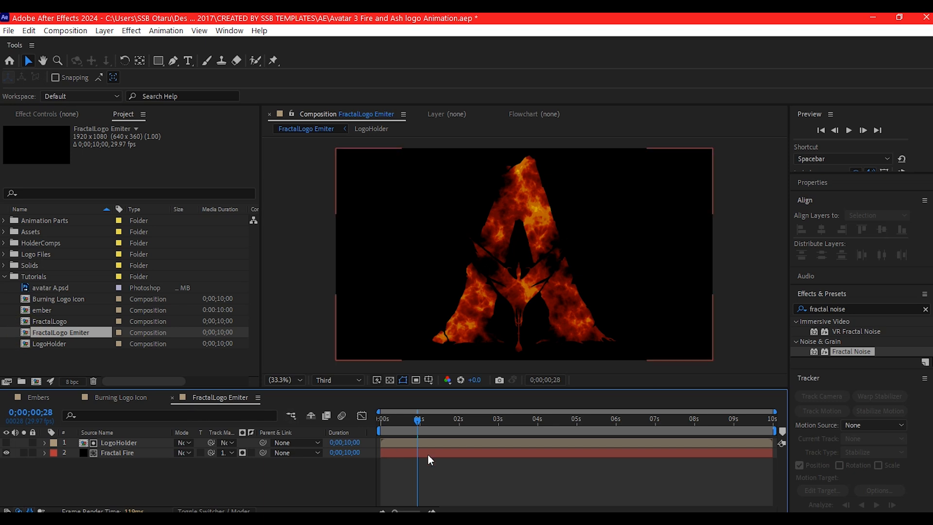
{"action": "left_click", "coordinate": [427, 450]}
{"action": "left_click", "coordinate": [43, 151]}
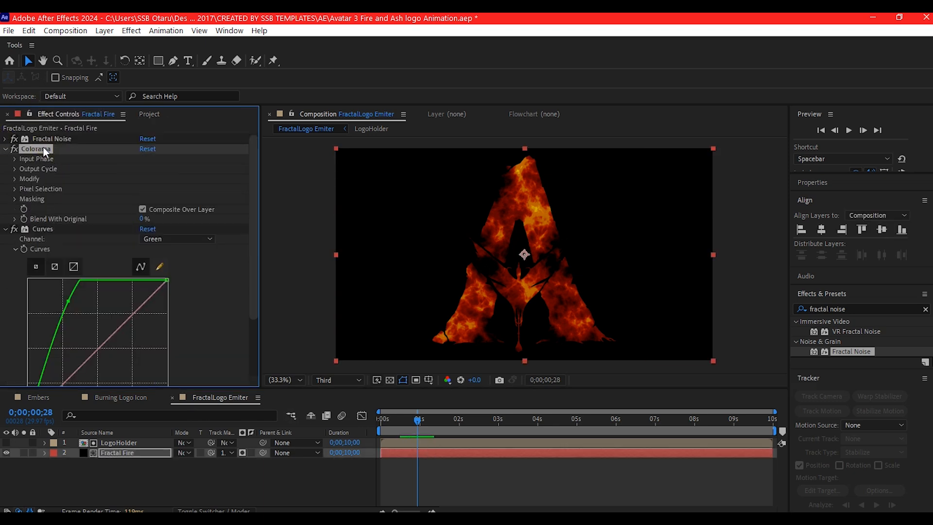
{"action": "key", "text": "Delete"}
Step: Apply Levels to Fractal Fire with Input Black 33.1, Input White 127.5, Gamma 1.41 and Output Black -51.0
{"action": "key", "text": "ctrl+space"}
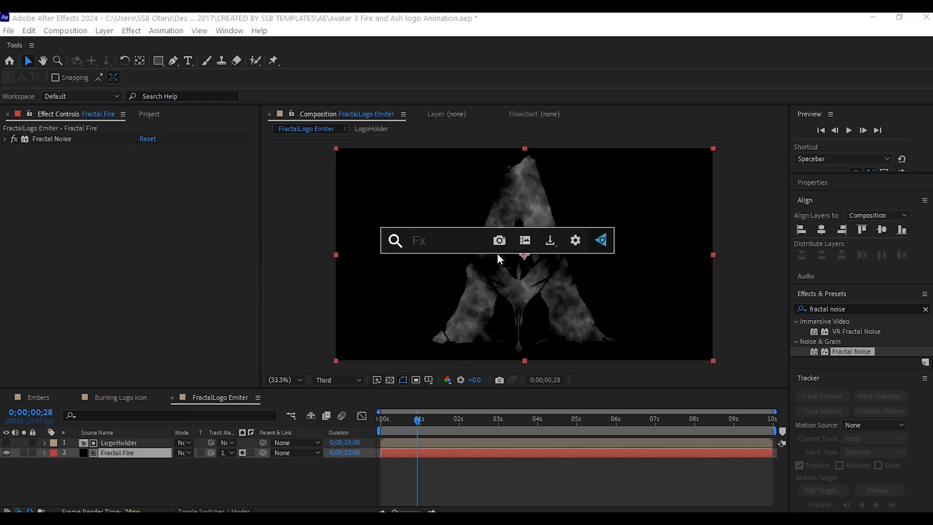
{"action": "type", "text": "level"}
{"action": "left_click", "coordinate": [447, 273]}
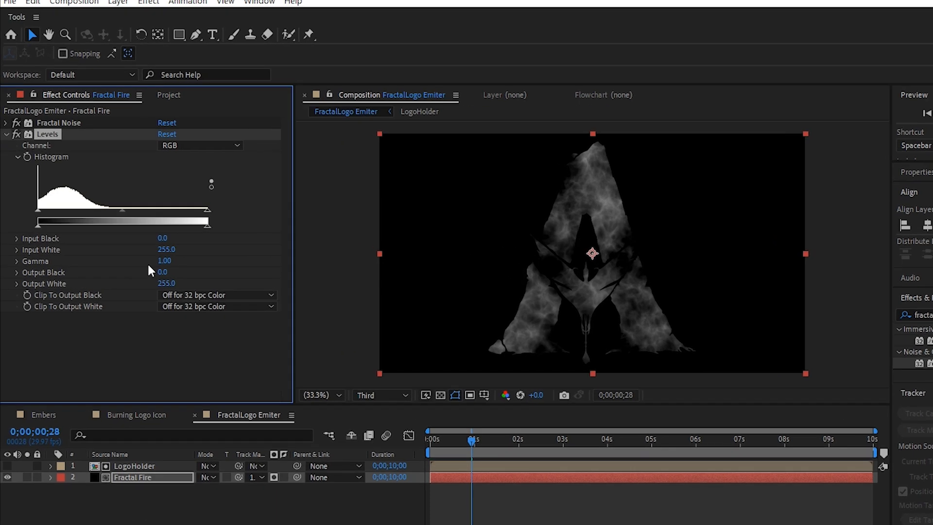
{"action": "left_click_drag", "start_coordinate": [144, 261], "coordinate": [155, 261]}
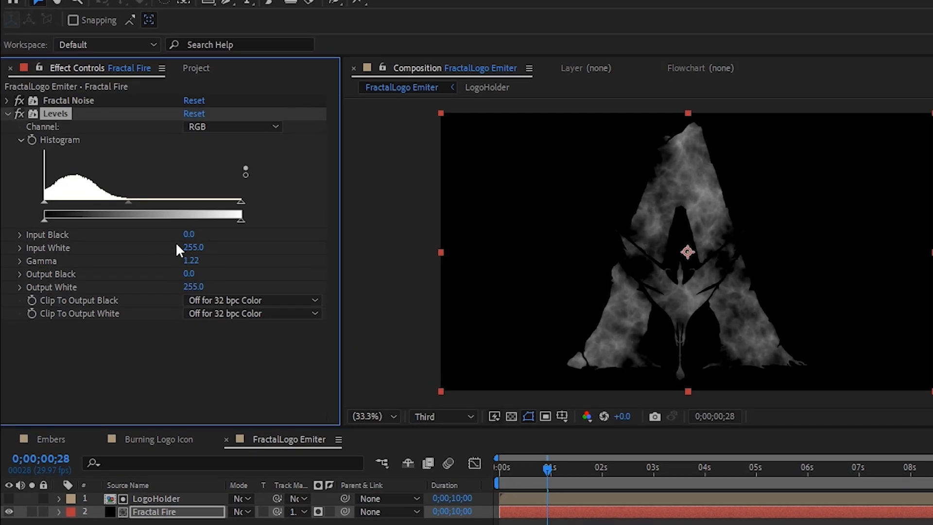
{"action": "left_click_drag", "start_coordinate": [189, 234], "coordinate": [195, 235]}
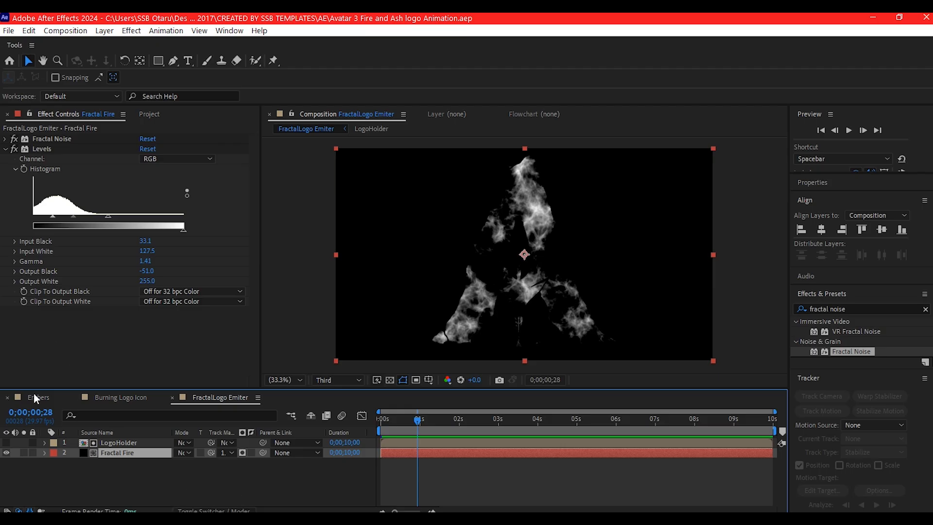
Step: Create a comp-size black solid named "Particles" in Burning Logo Icon and apply CC Particle World to it
{"action": "left_click", "coordinate": [129, 397]}
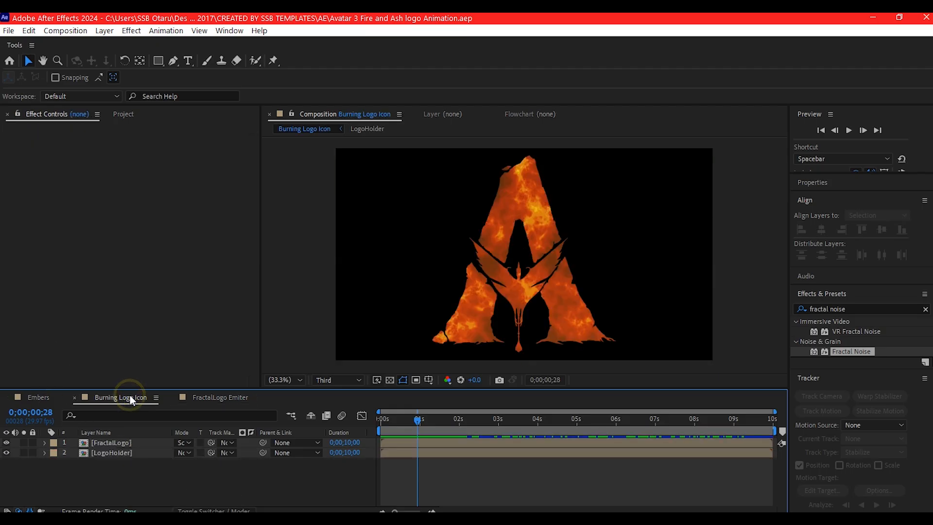
{"action": "right_click", "coordinate": [292, 481]}
{"action": "mouse_move", "coordinate": [311, 337]}
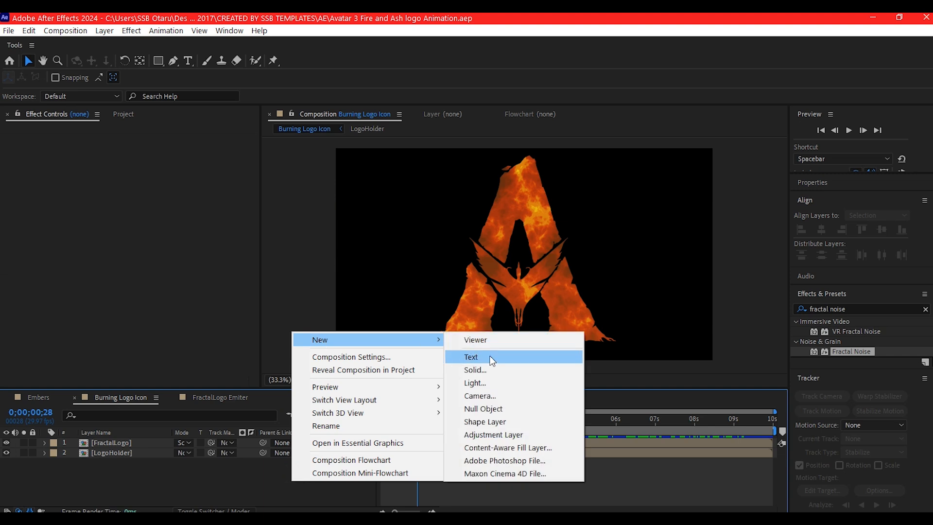
{"action": "left_click", "coordinate": [480, 372]}
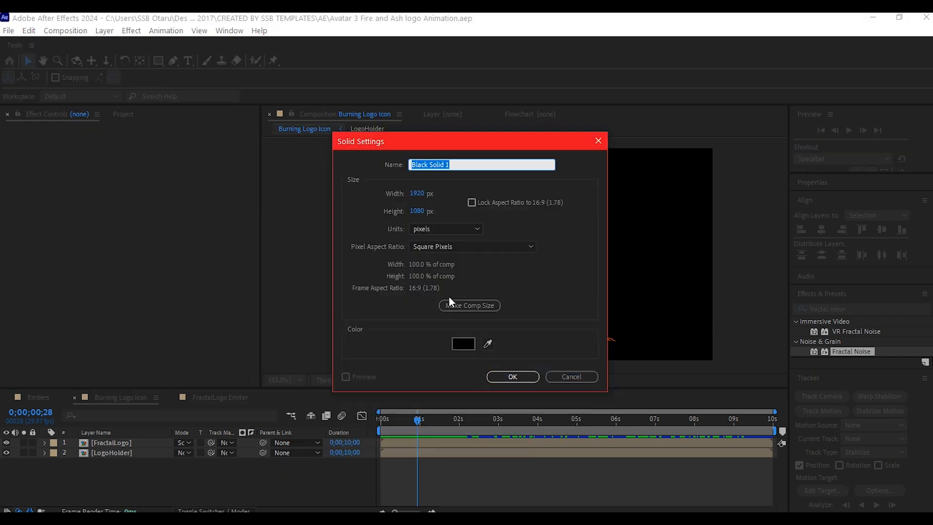
{"action": "type", "text": "Particles"}
{"action": "left_click", "coordinate": [483, 306]}
{"action": "left_click", "coordinate": [511, 377]}
{"action": "type", "text": "cc parti"}
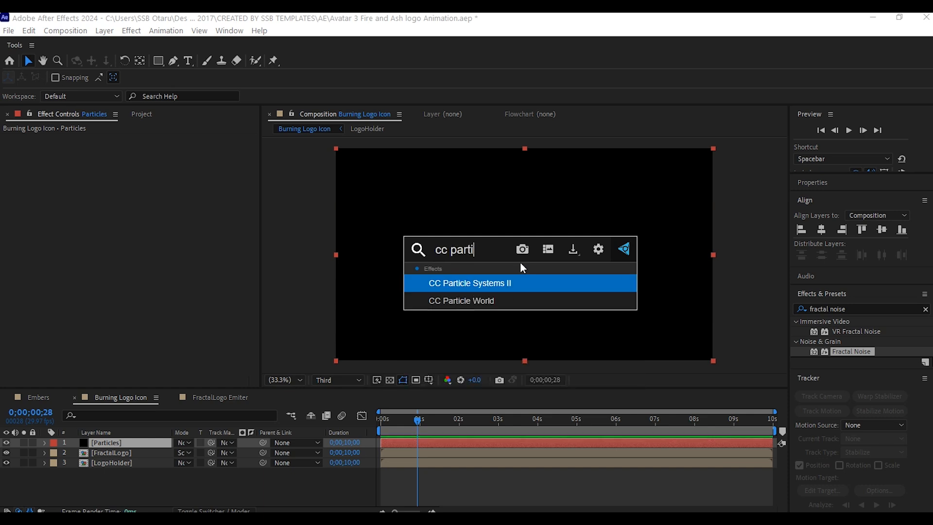
{"action": "left_click", "coordinate": [484, 300]}
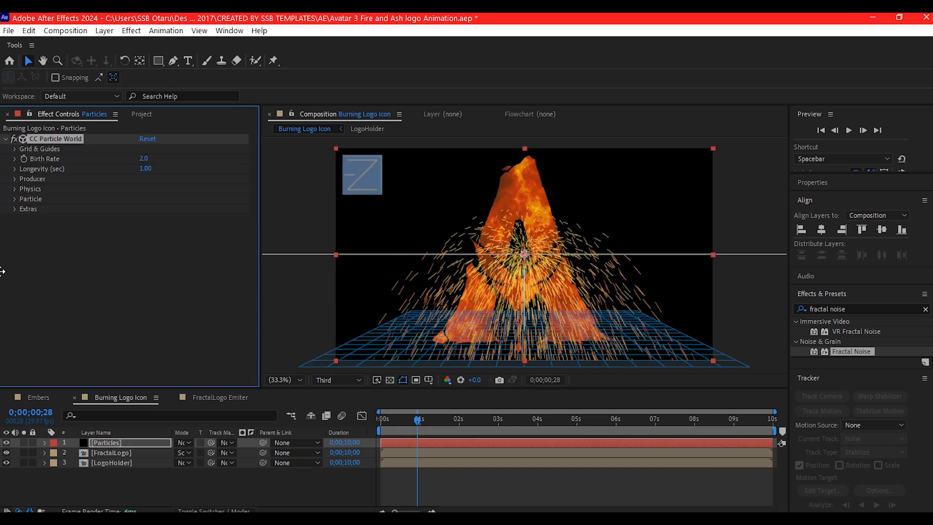
Step: Place FractalLogo Emiter above the Particles layer and use it as the luma track matte for Particles
{"action": "left_click", "coordinate": [141, 114]}
{"action": "left_click_drag", "start_coordinate": [57, 331], "coordinate": [118, 459]}
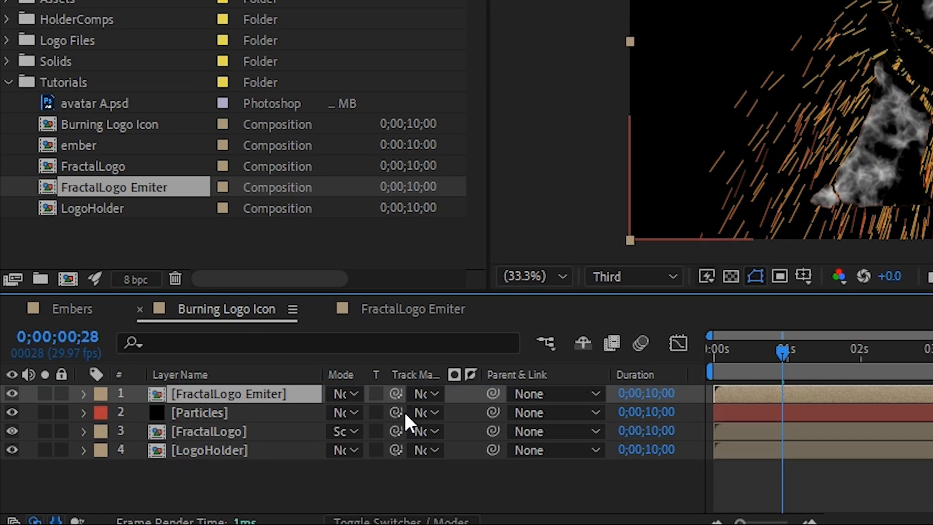
{"action": "left_click_drag", "start_coordinate": [397, 412], "coordinate": [240, 394]}
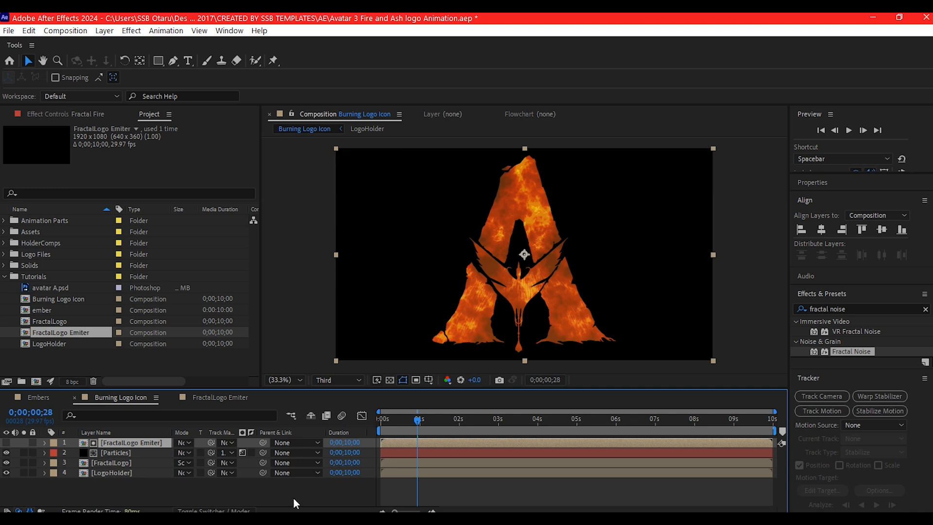
{"action": "left_click", "coordinate": [271, 493]}
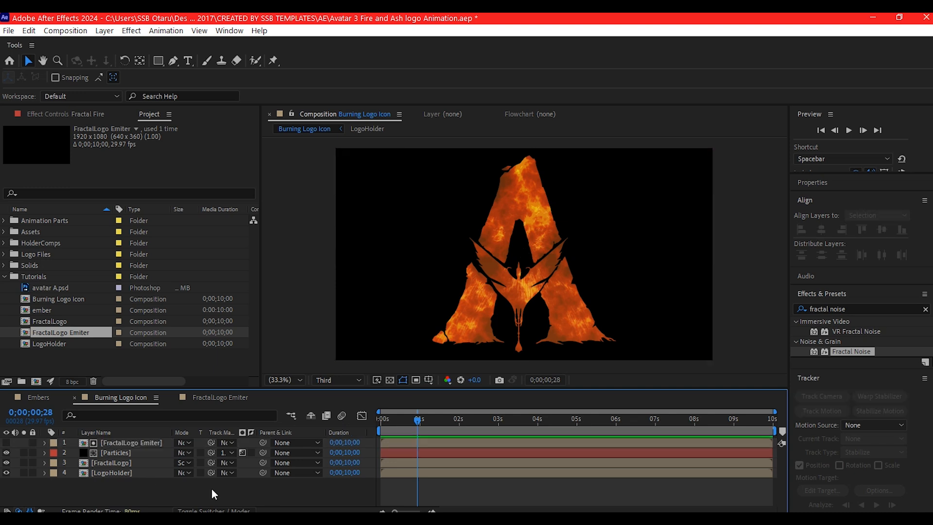
Step: Hide the LogoHolder and FractalLogo layers and scrub the timeline to check the matted particles alone
{"action": "left_click", "coordinate": [6, 472]}
{"action": "left_click", "coordinate": [7, 463]}
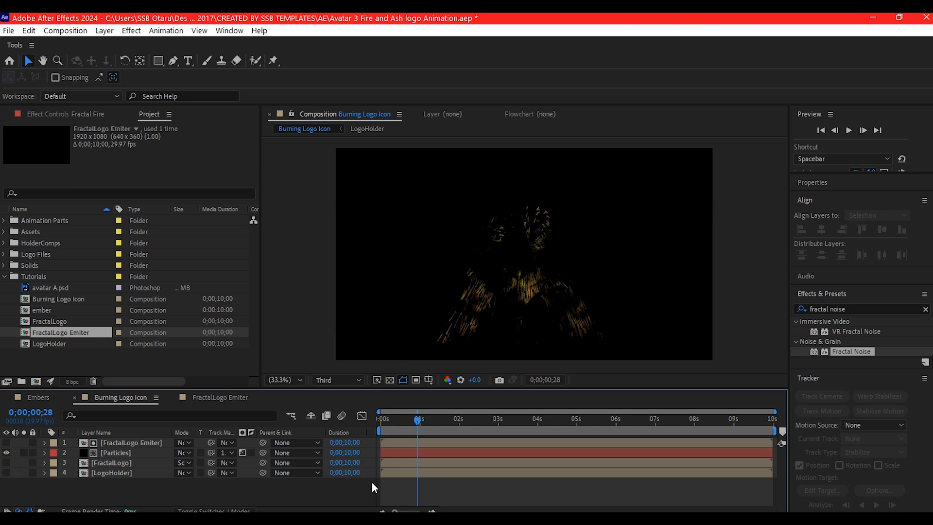
{"action": "left_click_drag", "start_coordinate": [414, 421], "coordinate": [433, 427]}
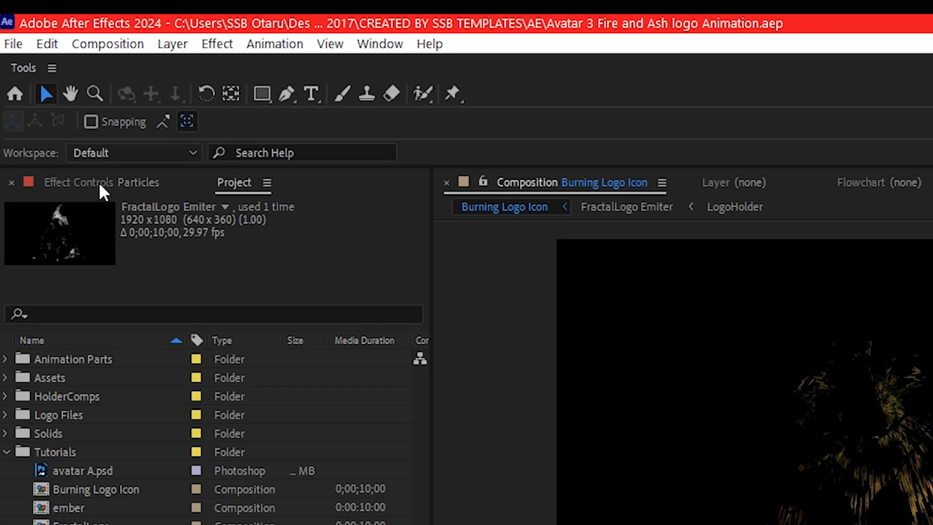
Step: Move the CC Particle World producer on the Particles layer down to the lower part of the composition
{"action": "left_click", "coordinate": [58, 114]}
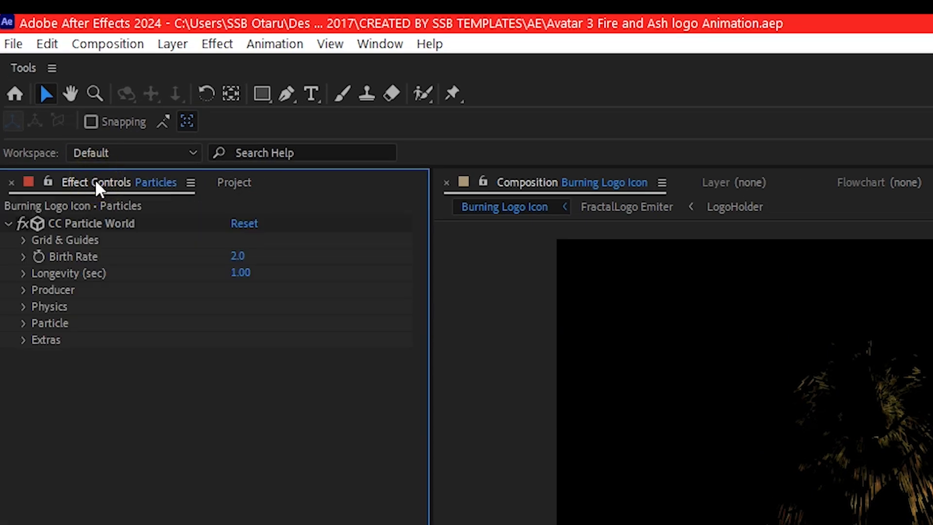
{"action": "left_click", "coordinate": [23, 290]}
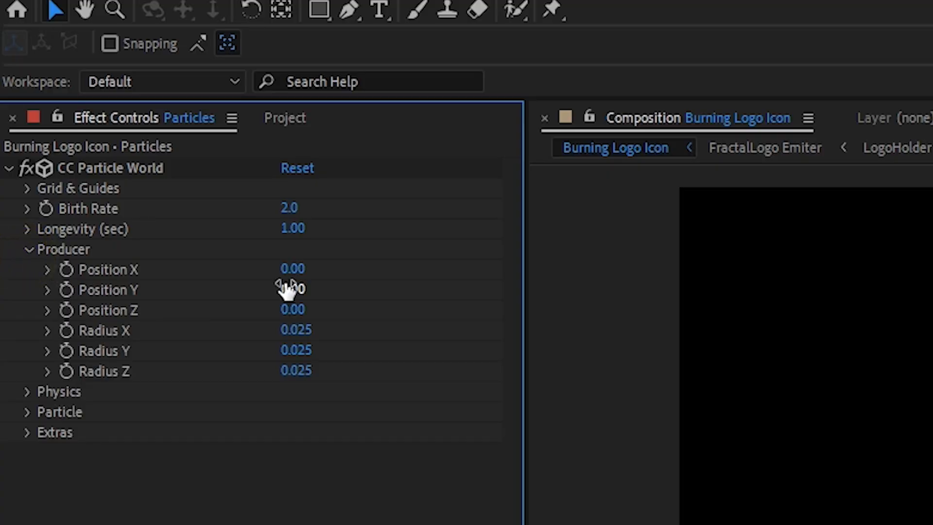
{"action": "left_click_drag", "start_coordinate": [290, 292], "coordinate": [342, 288]}
{"action": "left_click_drag", "start_coordinate": [815, 175], "coordinate": [792, 391]}
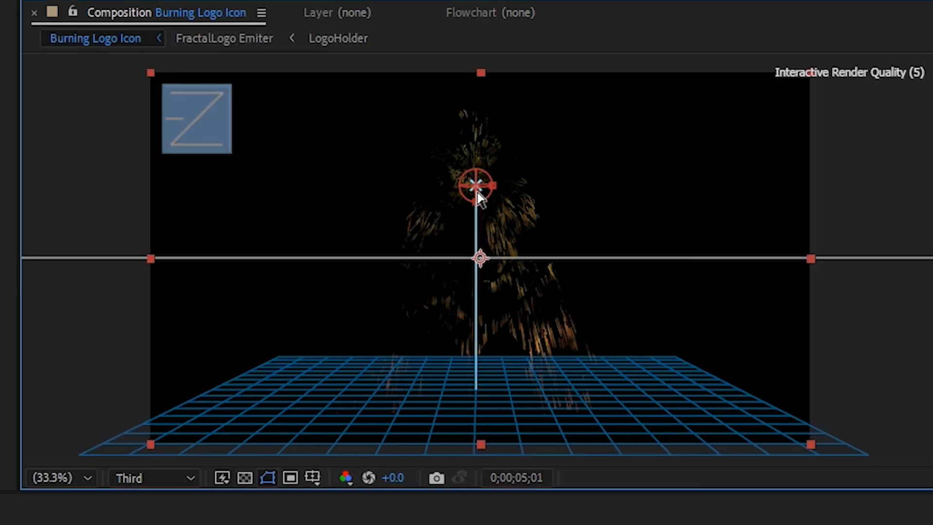
{"action": "left_click_drag", "start_coordinate": [462, 304], "coordinate": [459, 400]}
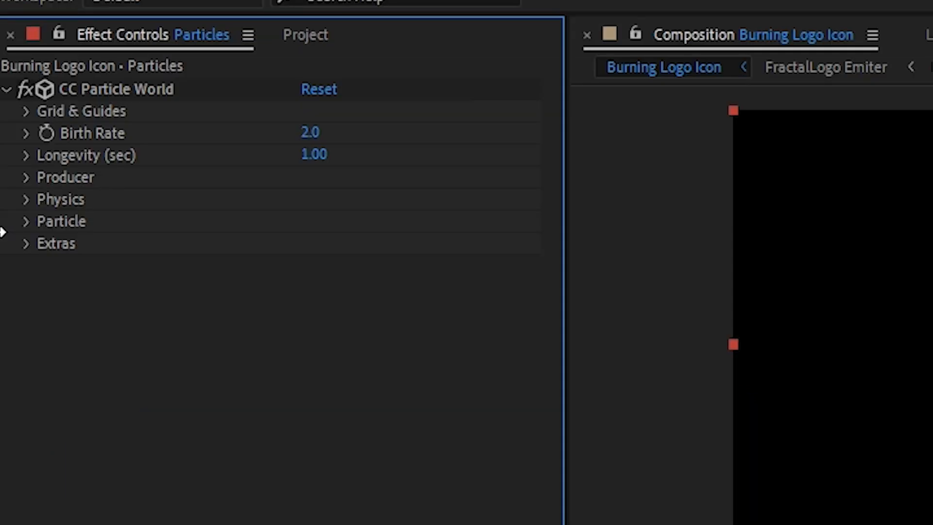
Step: Set the CC Particle World particles to Shaded Sphere with a Birth Size of 0.03 and a Death Size of 0.18
{"action": "left_click", "coordinate": [25, 225]}
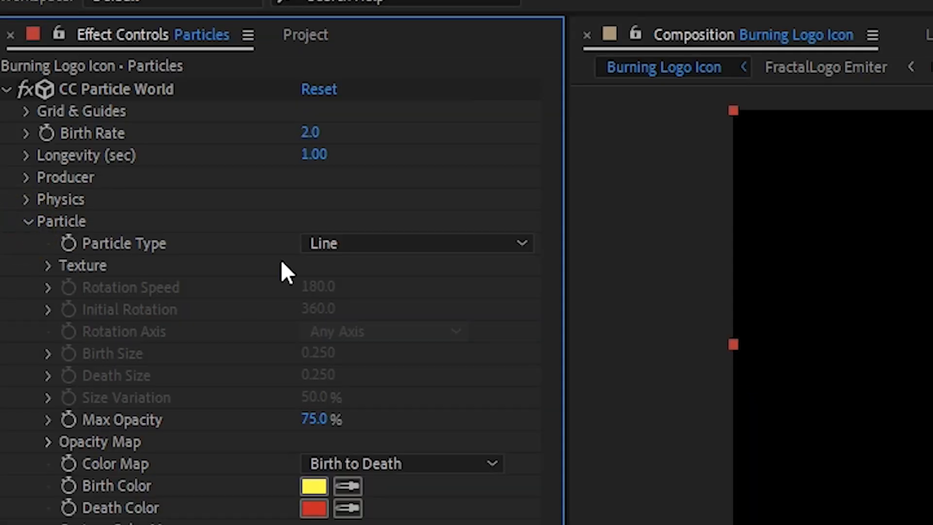
{"action": "left_click", "coordinate": [345, 234]}
{"action": "left_click", "coordinate": [459, 337]}
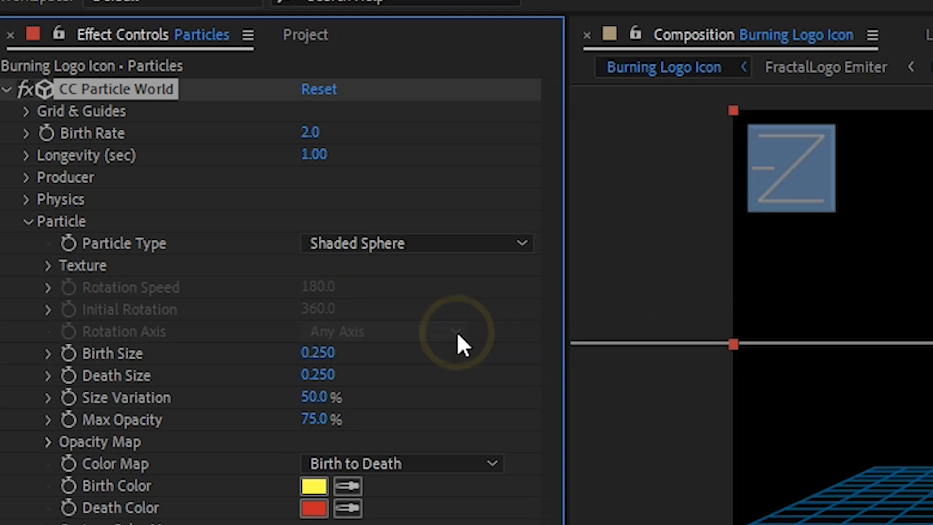
{"action": "left_click", "coordinate": [318, 354]}
{"action": "type", "text": "0"}
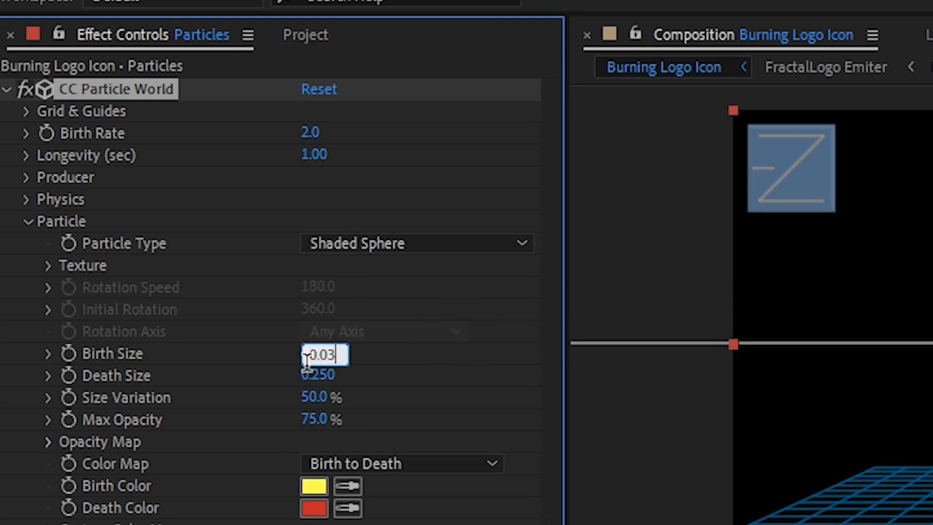
{"action": "left_click", "coordinate": [315, 375]}
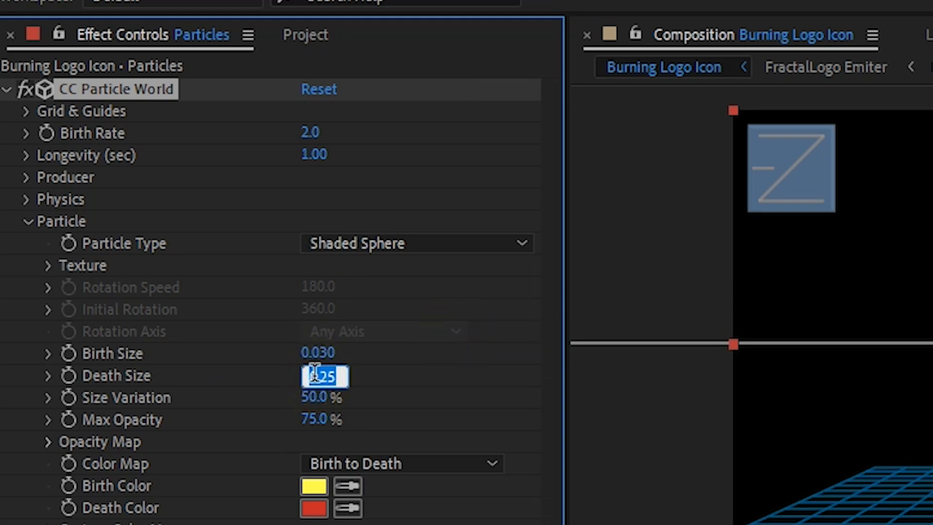
{"action": "type", "text": "0"}
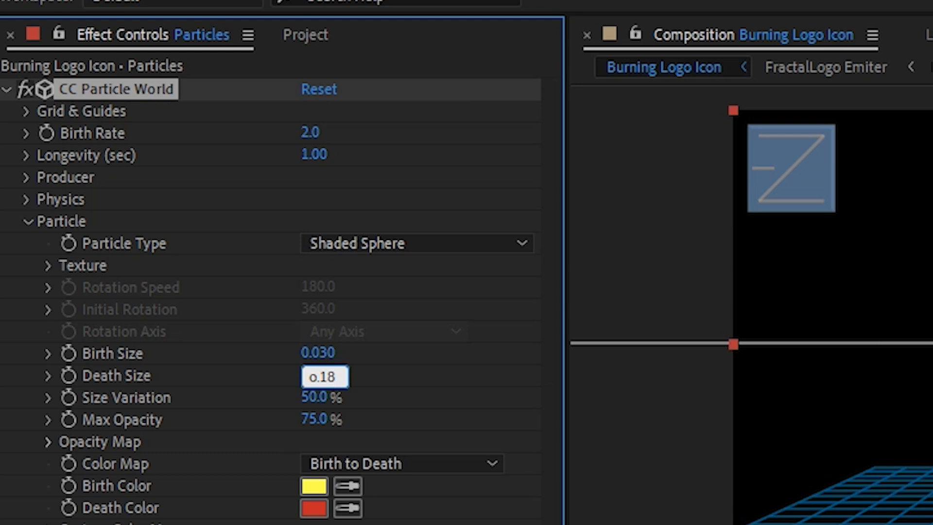
{"action": "key", "text": "Return"}
Step: Change the Birth Color of the CC Particle World particles to orange
{"action": "left_click", "coordinate": [313, 486]}
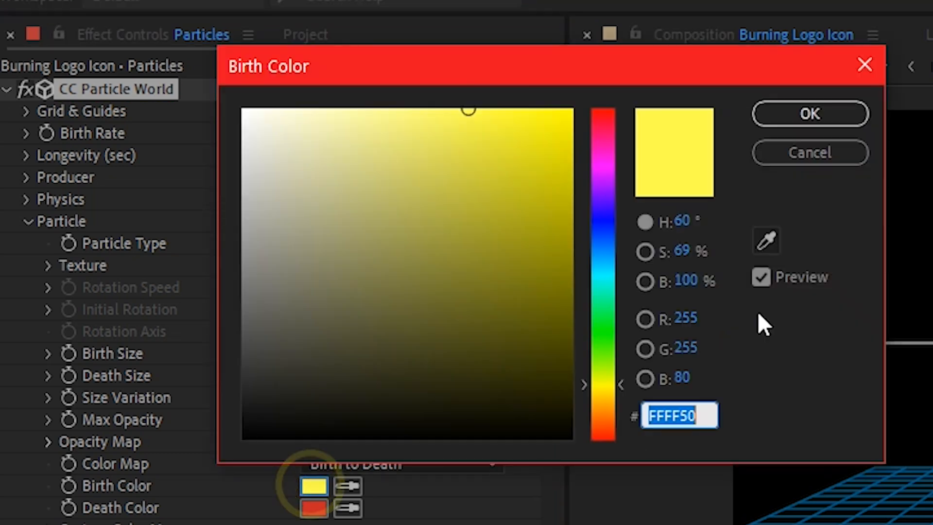
{"action": "left_click", "coordinate": [601, 411]}
{"action": "left_click", "coordinate": [801, 115]}
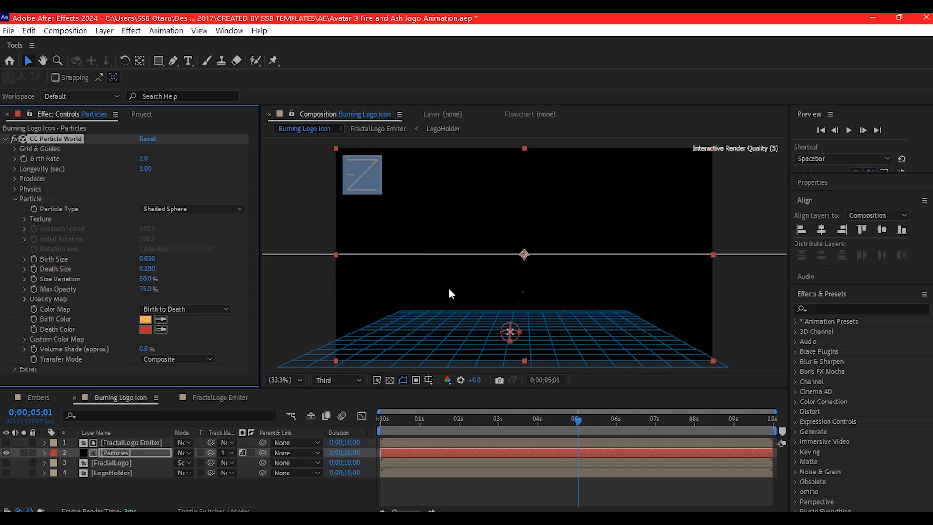
Step: Set the CC Particle World physics to Velocity 0.5, Gravity -0.35 and Resistance 0.1
{"action": "left_click", "coordinate": [16, 199]}
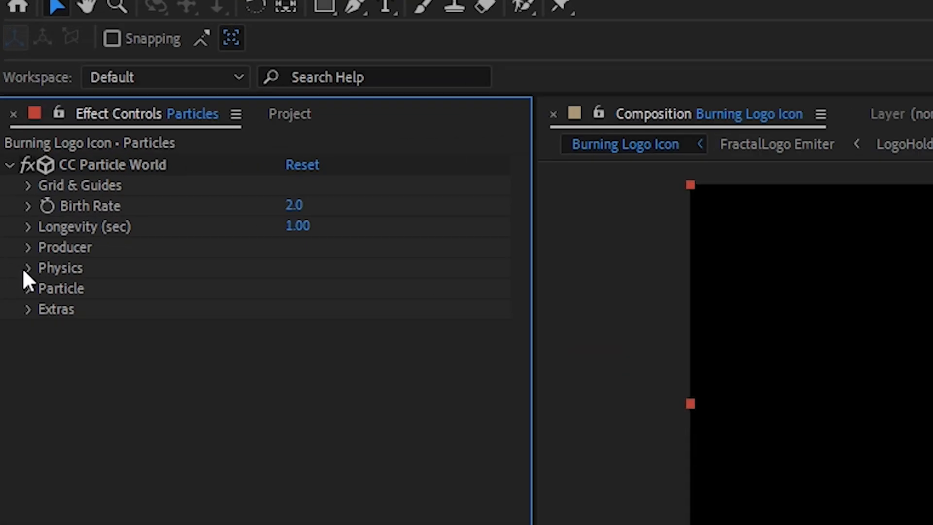
{"action": "left_click", "coordinate": [24, 269]}
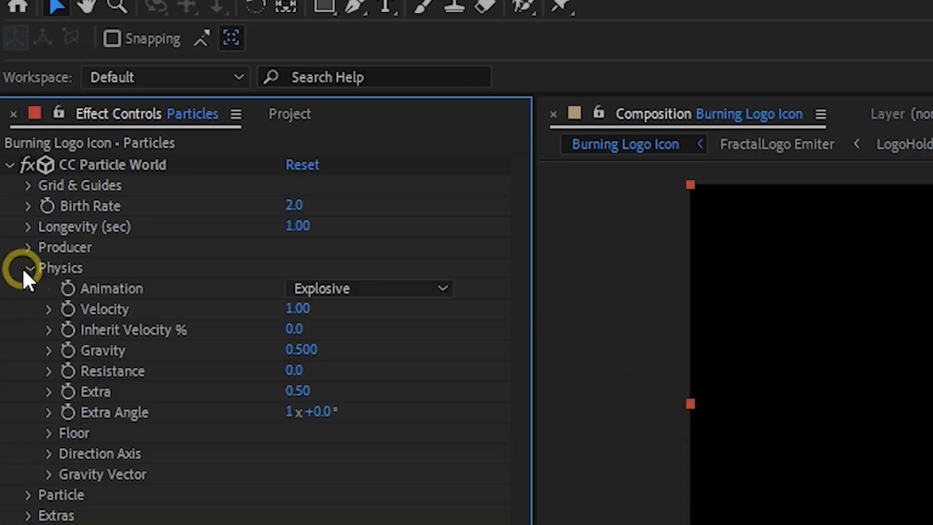
{"action": "left_click", "coordinate": [300, 309]}
{"action": "type", "text": "0"}
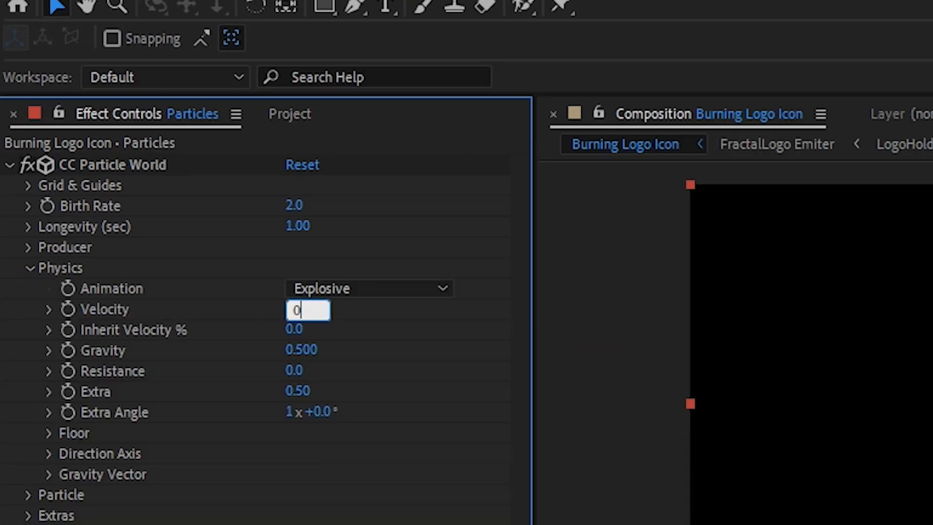
{"action": "type", "text": ".5"}
{"action": "key", "text": "Return"}
{"action": "left_click", "coordinate": [300, 351]}
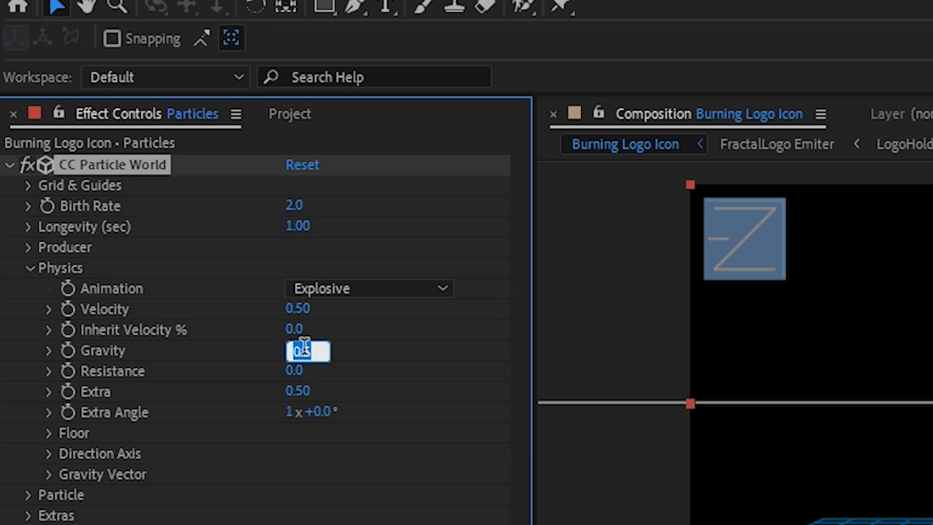
{"action": "type", "text": "-0.35"}
{"action": "key", "text": "Return"}
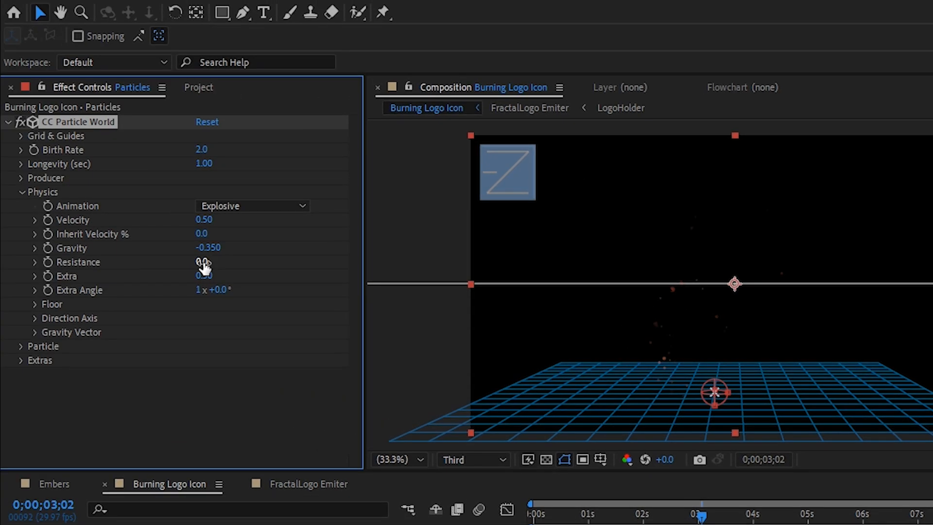
{"action": "left_click", "coordinate": [203, 262]}
{"action": "type", "text": "0.15"}
{"action": "key", "text": "Return"}
Step: Set the CC Particle World Longevity to 0.6 seconds and its Birth Rate to 4
{"action": "left_click", "coordinate": [201, 164]}
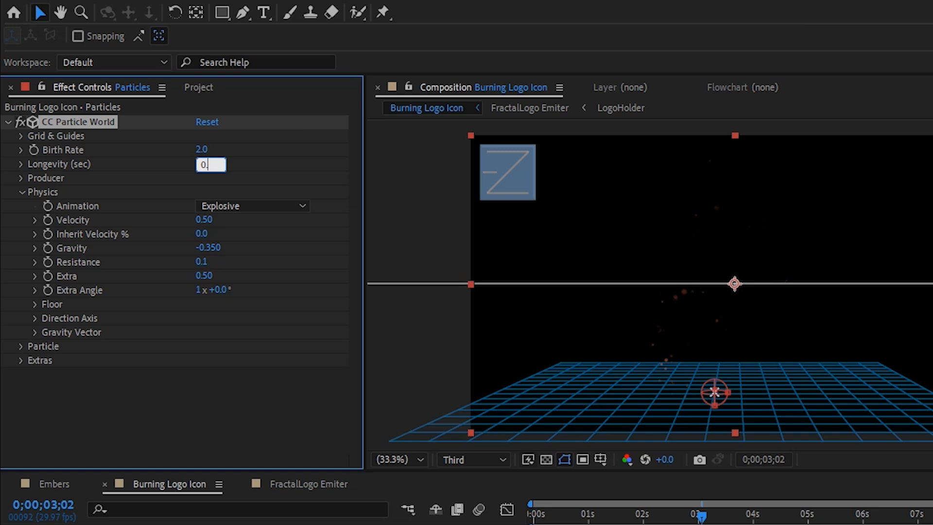
{"action": "left_click", "coordinate": [203, 149]}
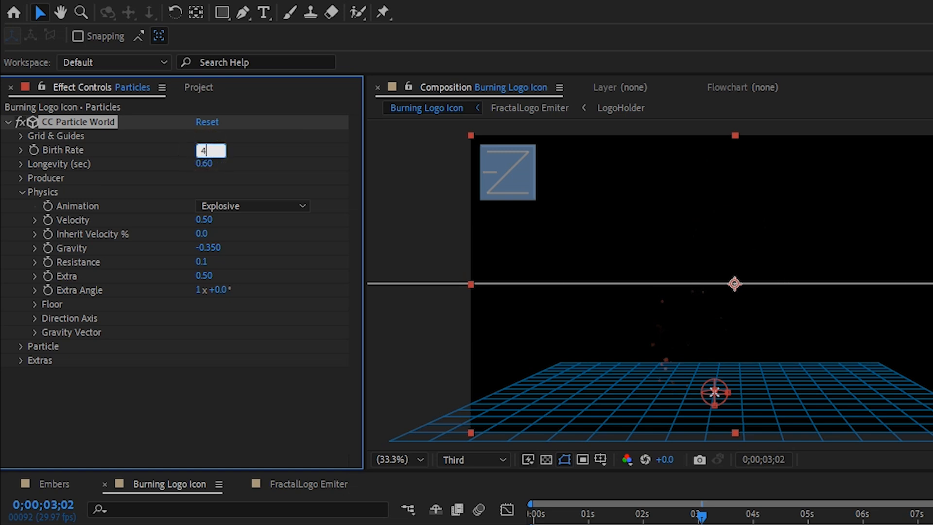
{"action": "key", "text": "Return"}
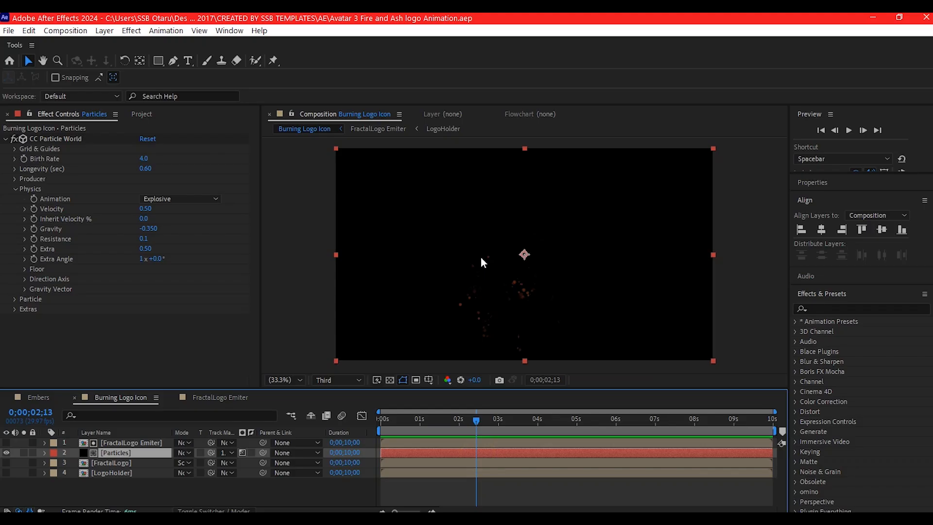
Step: Find the Displacement Map effect and apply it to the Particles layer
{"action": "key", "text": "ctrl+space"}
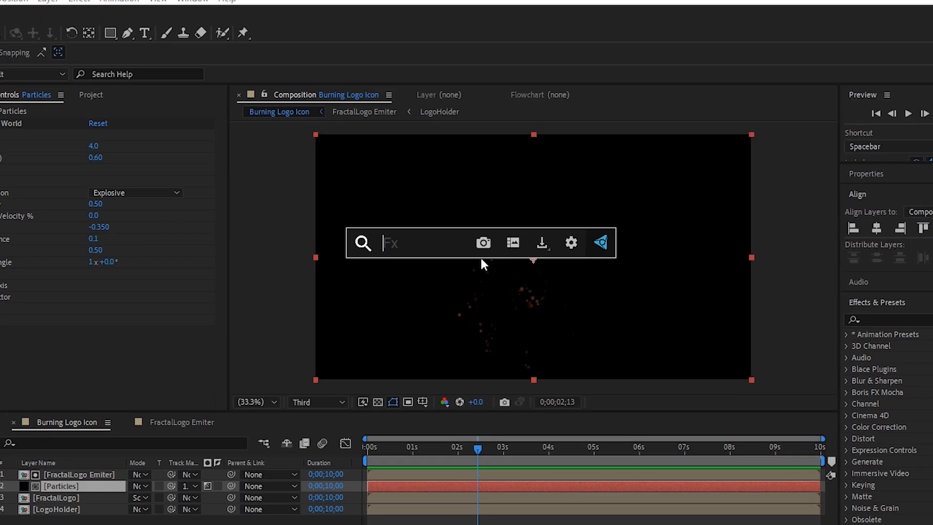
{"action": "type", "text": "dis"}
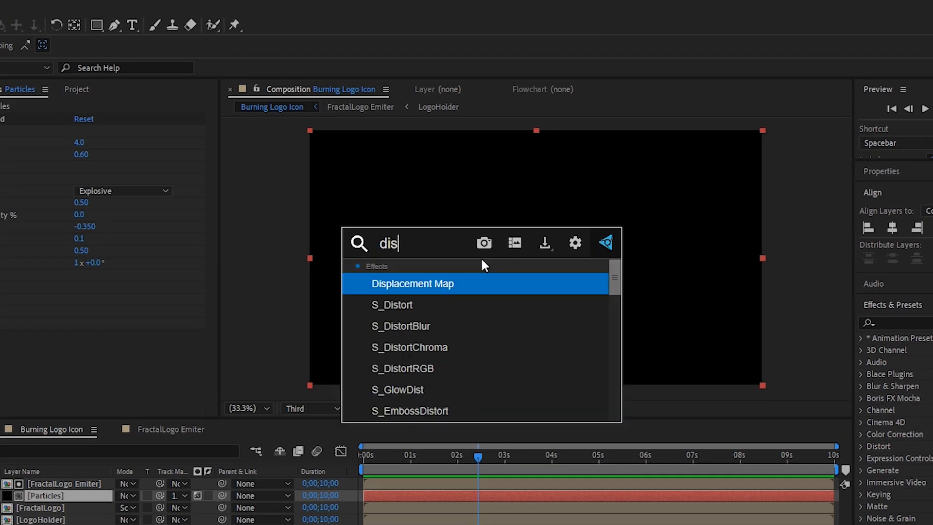
{"action": "type", "text": "pla"}
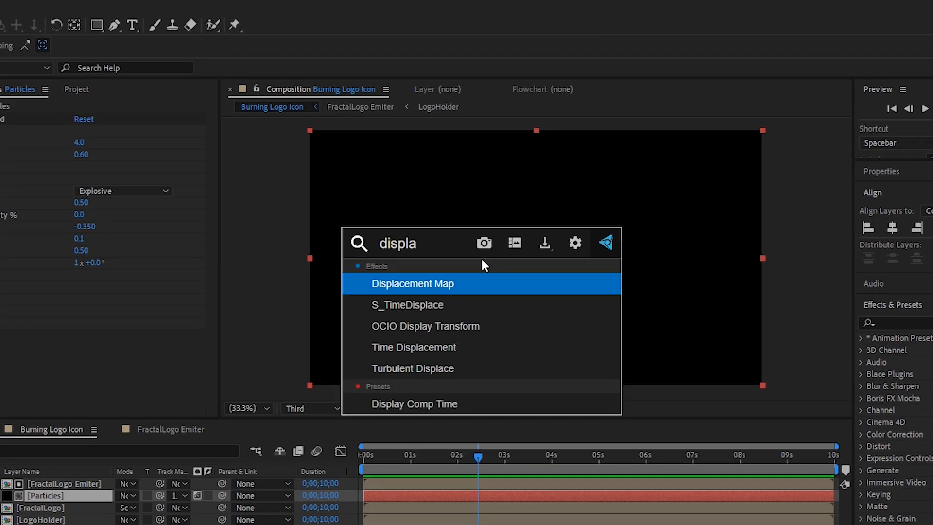
{"action": "type", "text": "ce"}
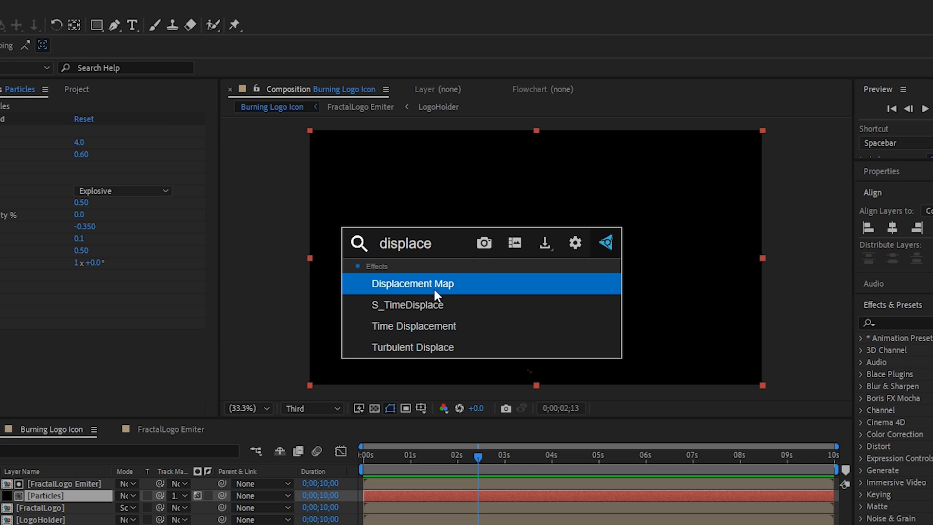
{"action": "left_click", "coordinate": [434, 290]}
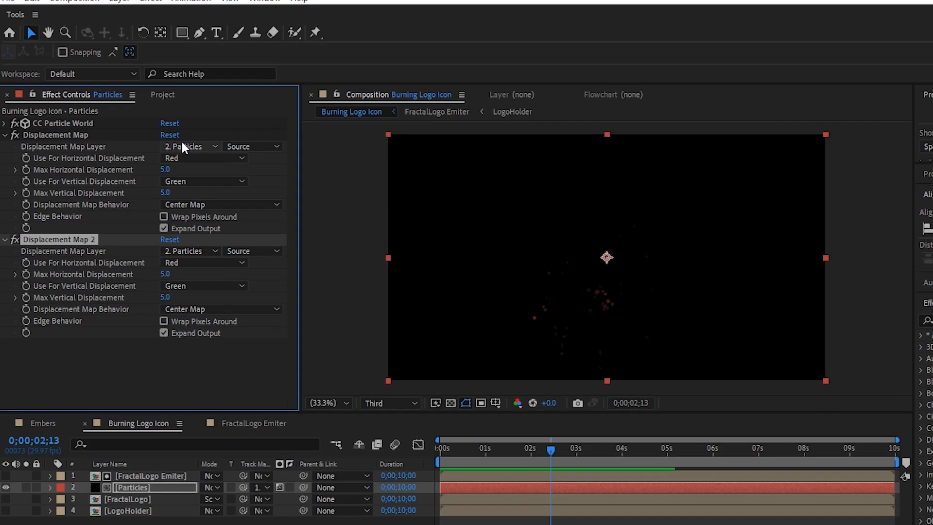
Step: Set the first Displacement Map to use FractalLogo Emiter, with Max Horizontal Displacement 10 and Max Vertical Displacement 200
{"action": "left_click", "coordinate": [220, 127]}
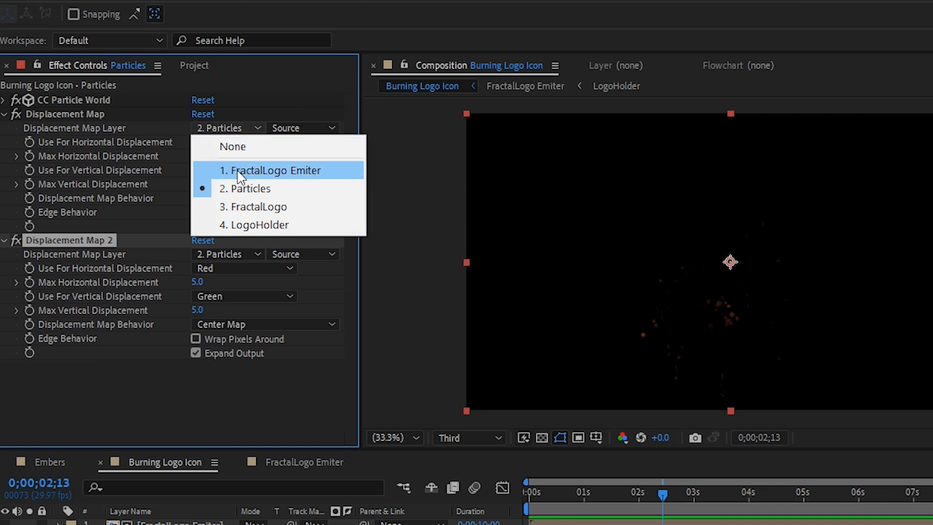
{"action": "left_click", "coordinate": [277, 171]}
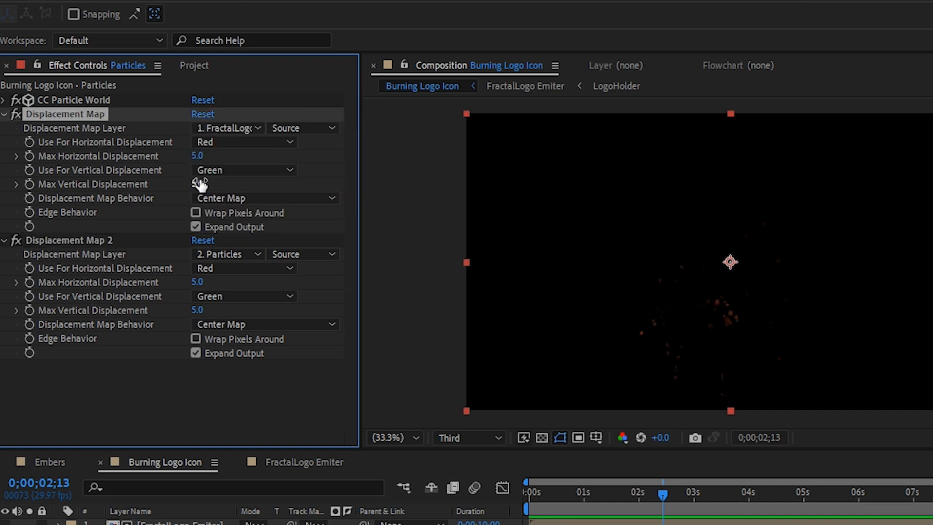
{"action": "left_click", "coordinate": [200, 183]}
{"action": "left_click", "coordinate": [198, 156]}
{"action": "type", "text": "10"}
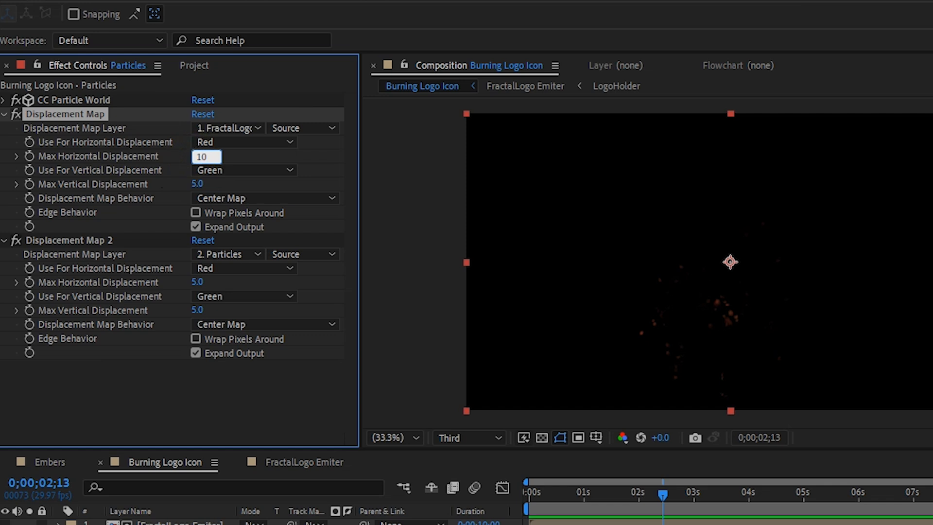
{"action": "key", "text": "Return"}
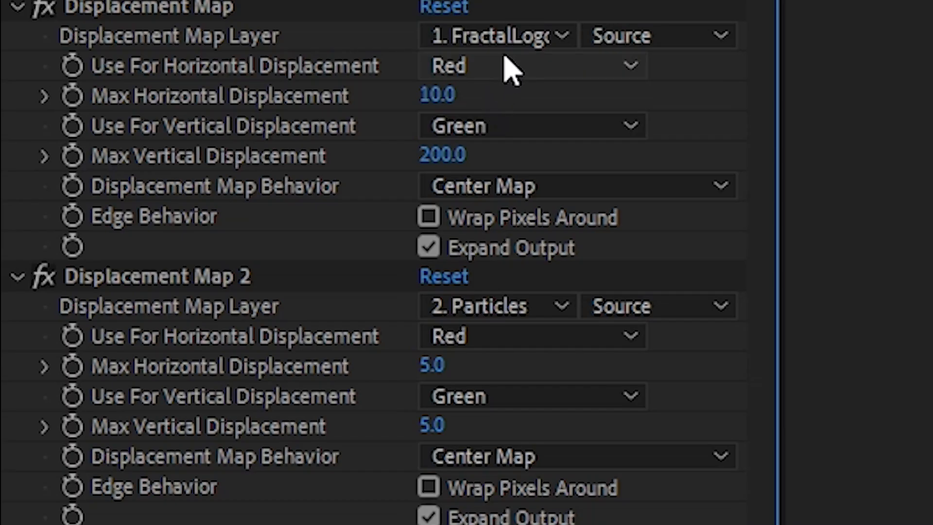
Step: Use Luminance for both the horizontal and vertical displacement of the first Displacement Map
{"action": "left_click", "coordinate": [510, 70]}
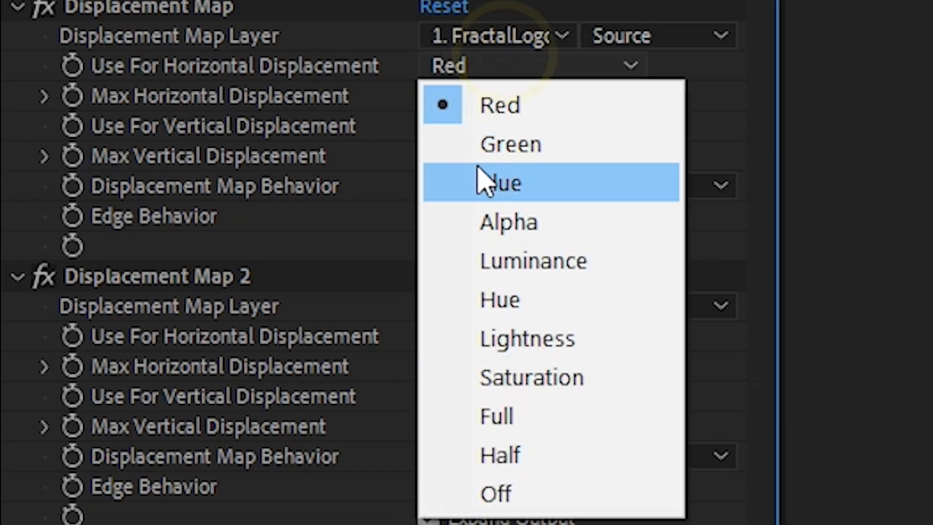
{"action": "left_click", "coordinate": [534, 273]}
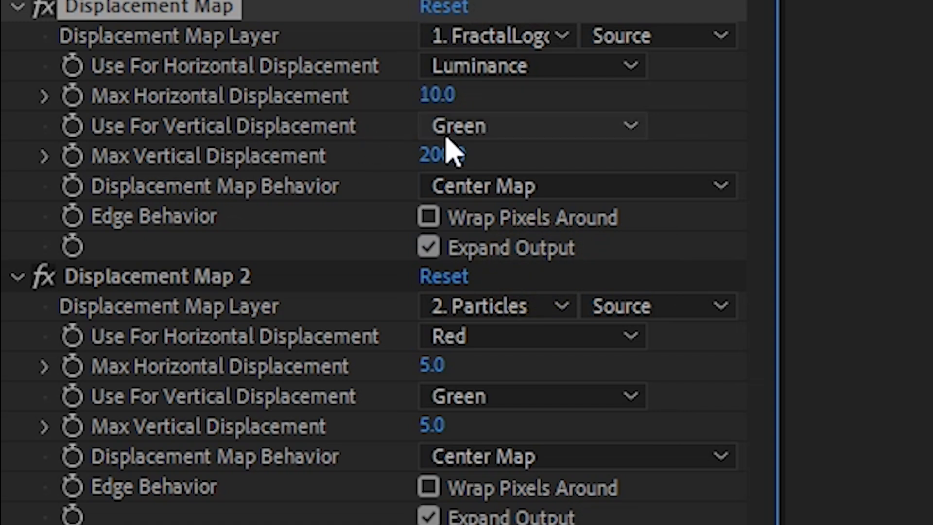
{"action": "left_click", "coordinate": [499, 128]}
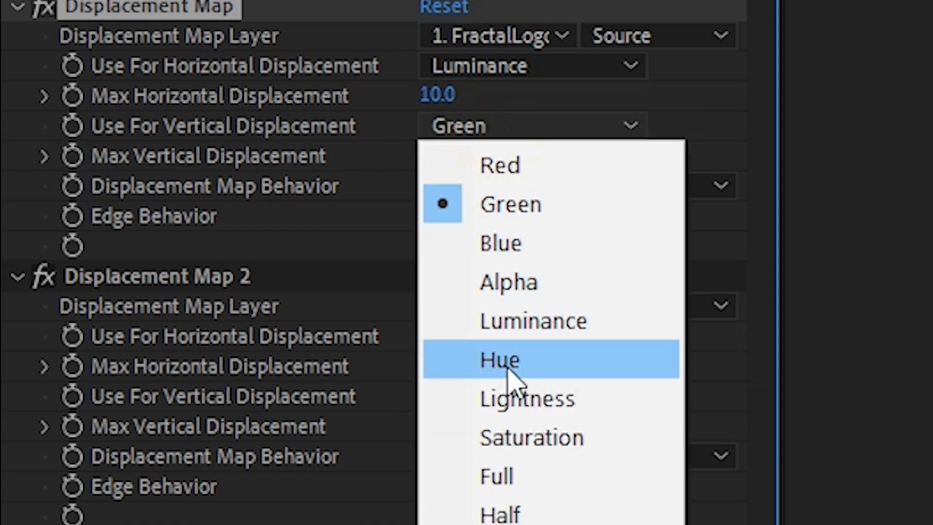
{"action": "left_click", "coordinate": [555, 335]}
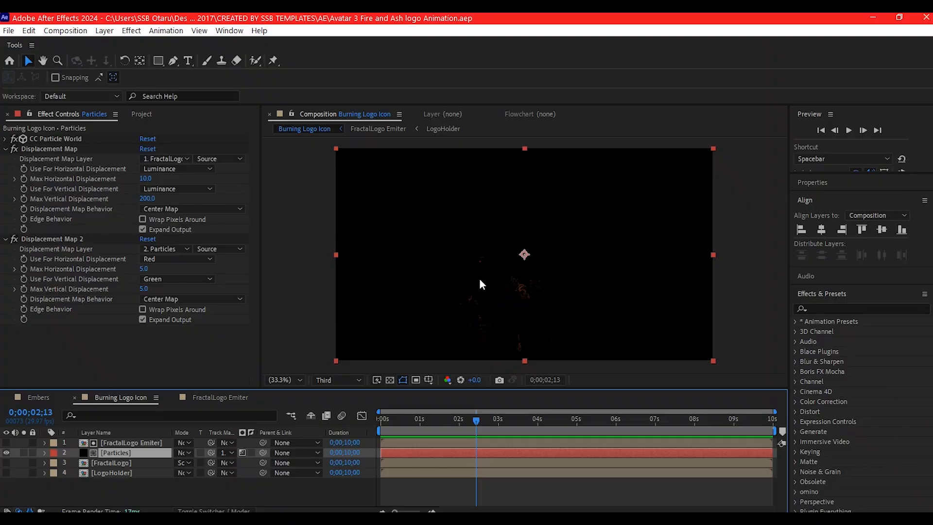
Step: Find the Turbulent Displace effect and apply it to the Particles layer
{"action": "key", "text": "ctrl+space"}
{"action": "type", "text": "tu"}
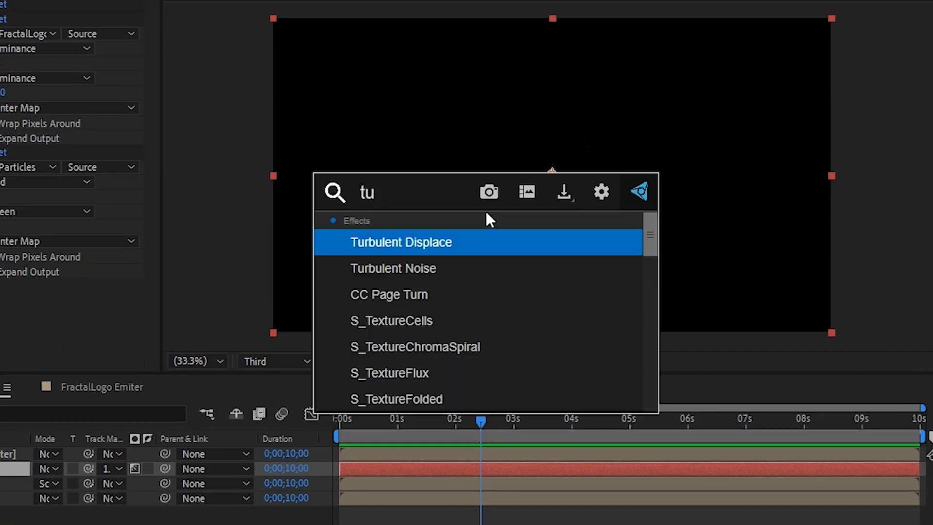
{"action": "type", "text": "rbu"}
{"action": "key", "text": "Return"}
Step: Set both the Amount and the Size of Turbulent Displace to 30
{"action": "left_click", "coordinate": [0, 209]}
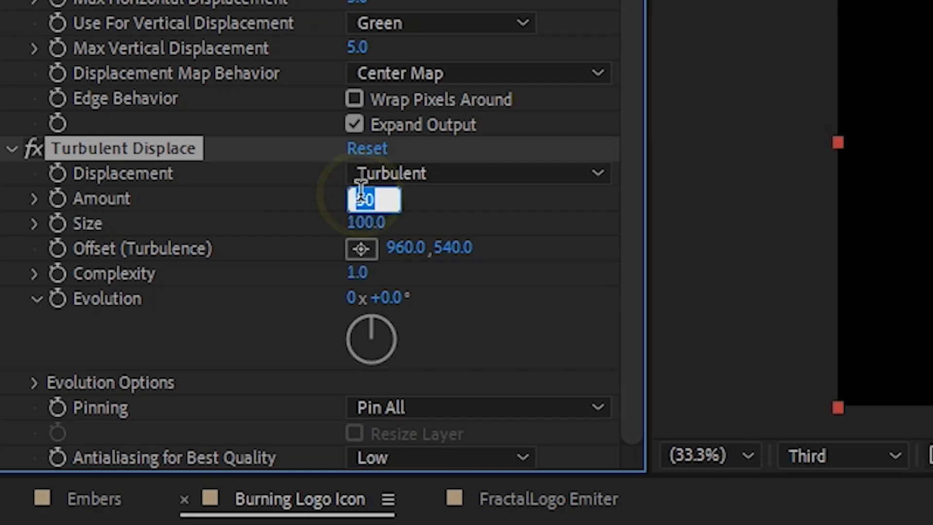
{"action": "type", "text": "39"}
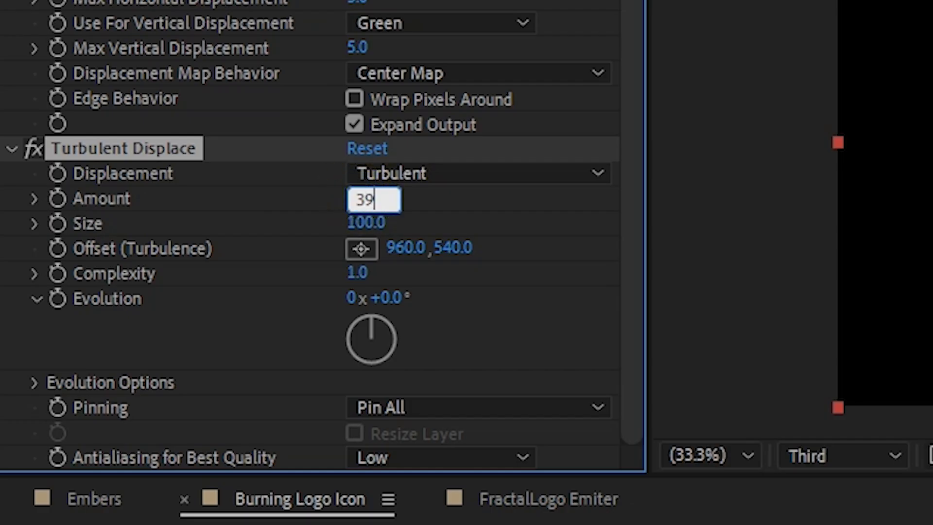
{"action": "type", "text": "0"}
{"action": "key", "text": "Tab"}
{"action": "type", "text": "30"}
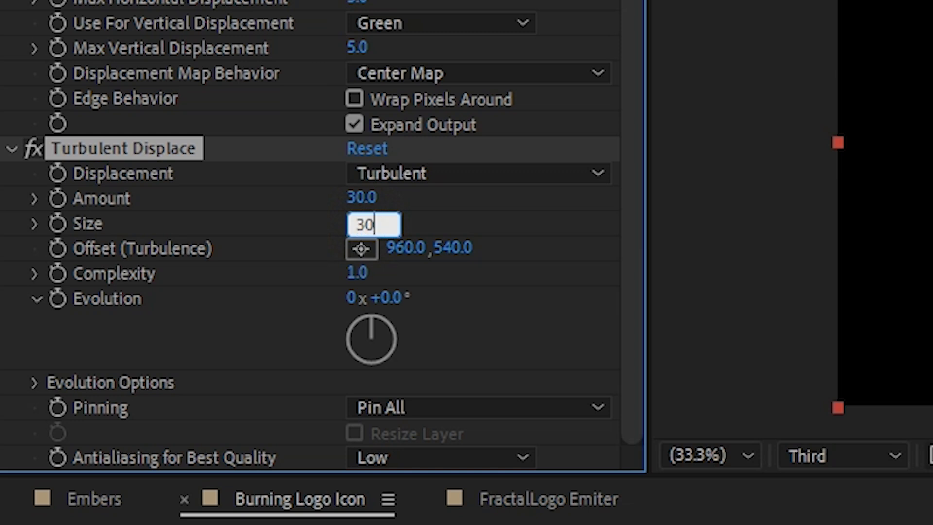
{"action": "key", "text": "Return"}
Step: Animate the Evolution of Turbulent Displace with an expression that multiplies time by a constant (time*)
{"action": "left_click", "coordinate": [57, 298]}
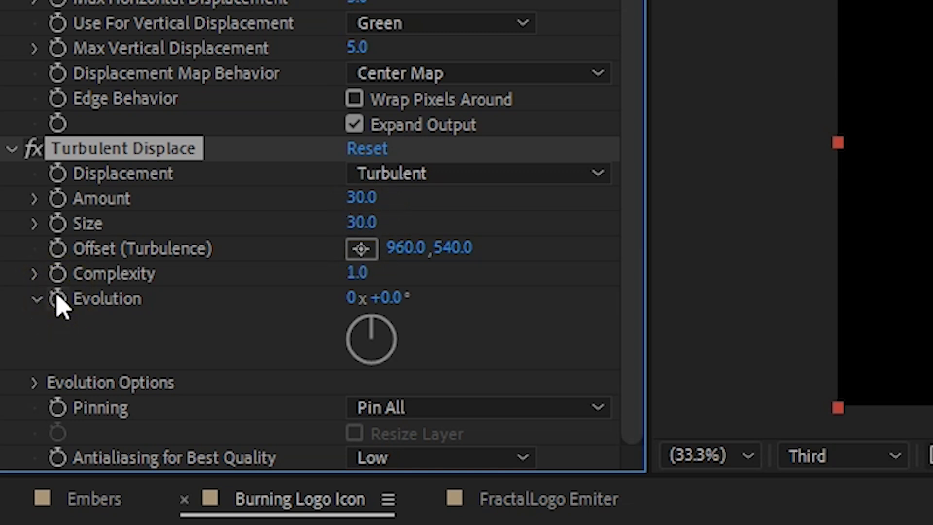
{"action": "left_click", "coordinate": [57, 296], "text": "alt"}
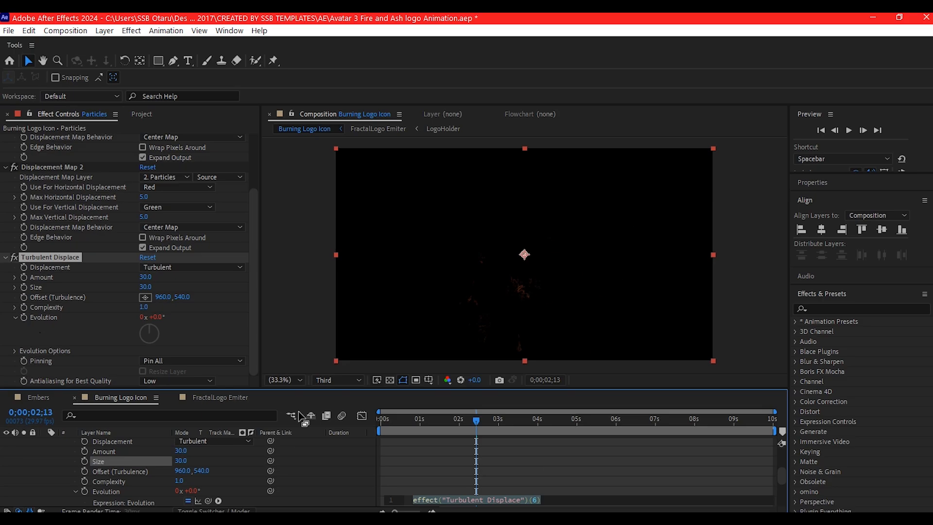
{"action": "type", "text": "t"}
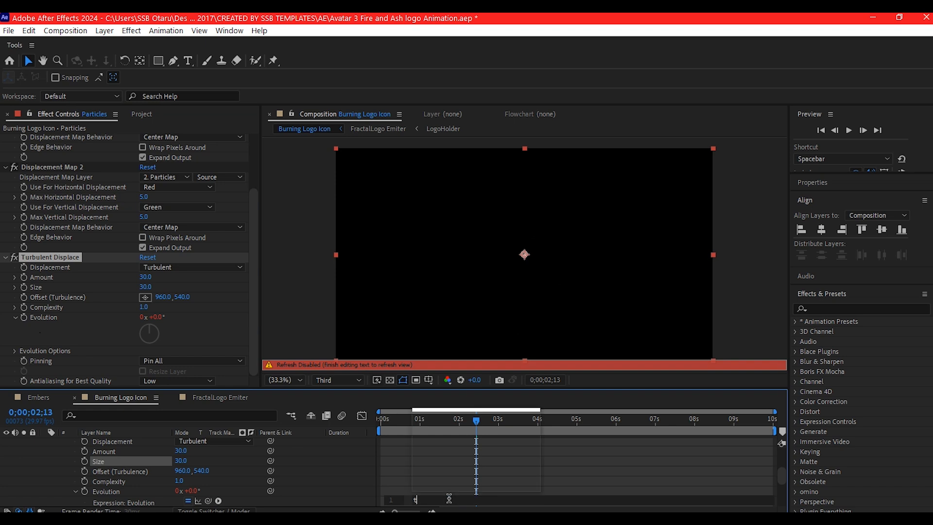
{"action": "type", "text": "ime*"}
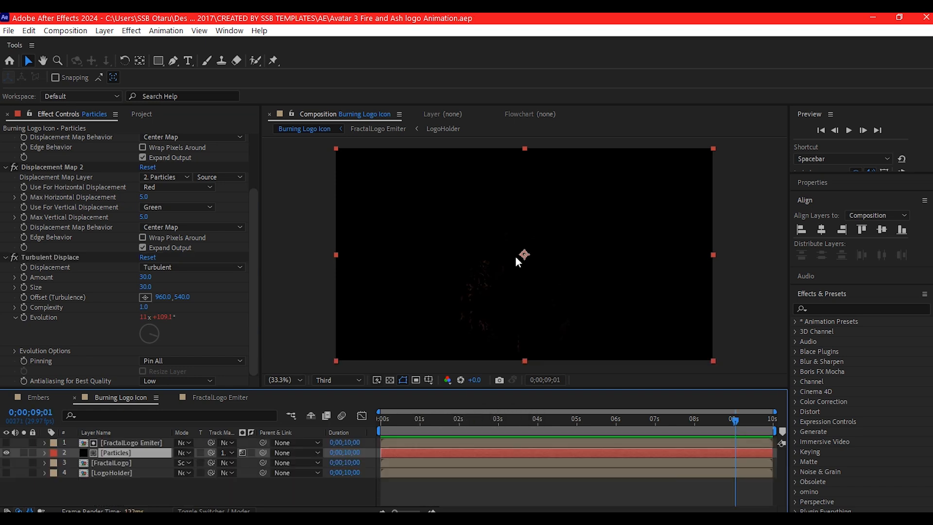
Step: Find the Directional Blur effect and apply it to the Particles layer
{"action": "key", "text": "ctrl+space"}
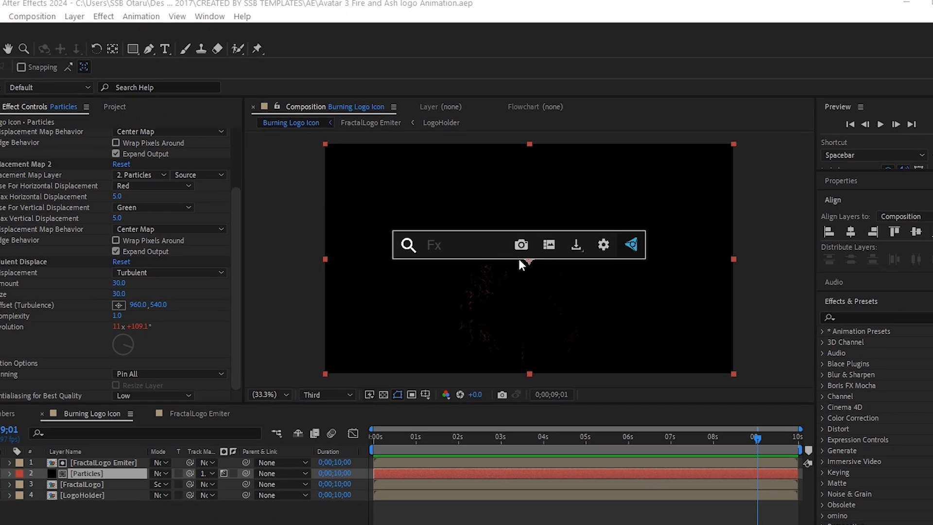
{"action": "type", "text": "directional"}
{"action": "left_click", "coordinate": [493, 281]}
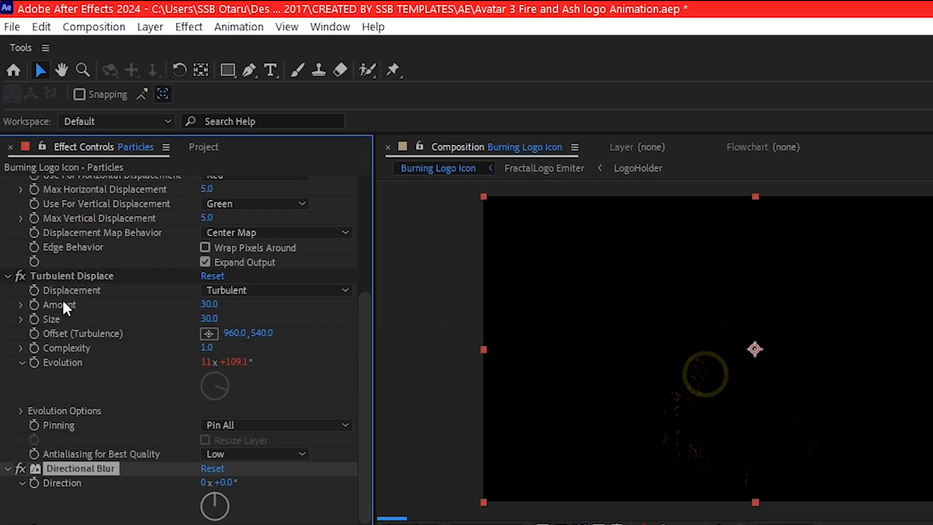
Step: Collapse the displacement effects above Directional Blur and set the blur's Direction to 90°
{"action": "scroll", "coordinate": [2, 199], "scroll_direction": "up", "scroll_amount": 5}
{"action": "left_click", "coordinate": [7, 197]}
{"action": "left_click", "coordinate": [7, 211]}
{"action": "left_click", "coordinate": [7, 225]}
{"action": "left_click", "coordinate": [225, 254]}
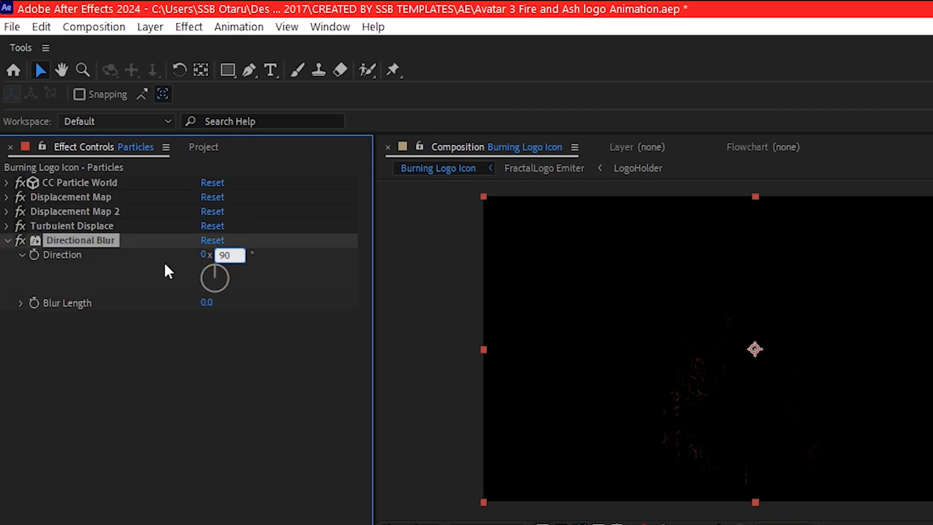
{"action": "left_click", "coordinate": [159, 323]}
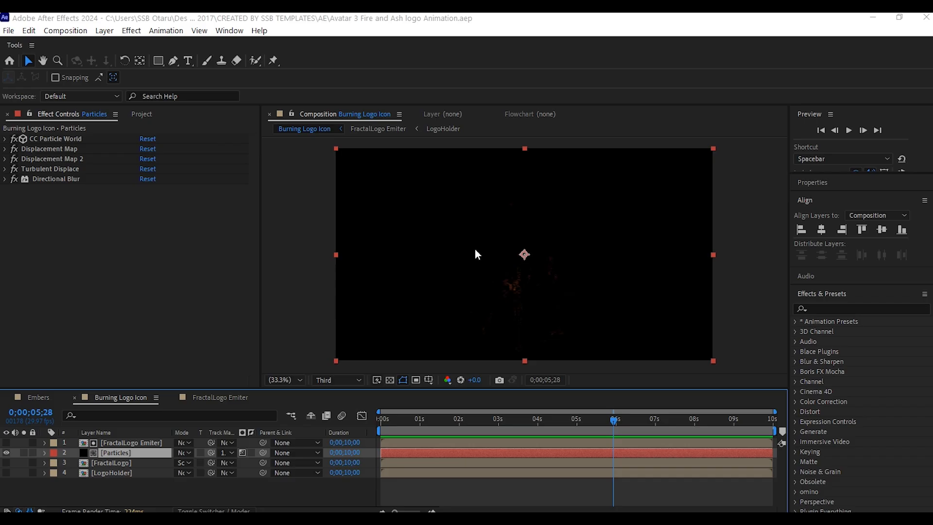
Step: Apply the Glow effect to the Particles layer and duplicate it within the layer's effect stack
{"action": "key", "text": "ctrl+space"}
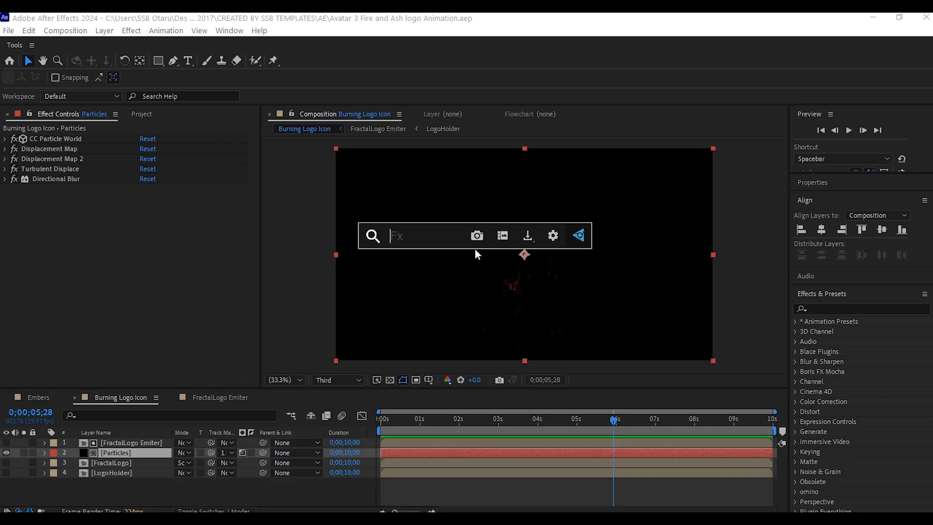
{"action": "type", "text": "glow"}
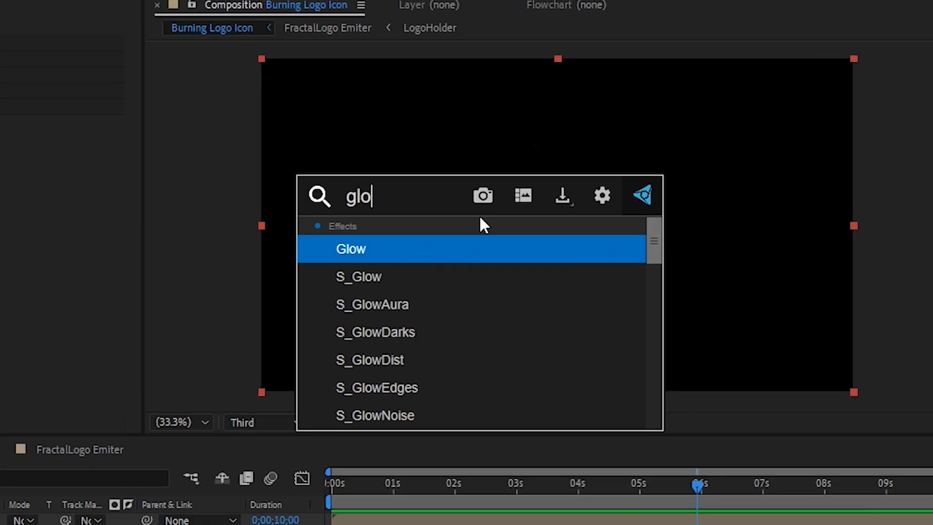
{"action": "left_click", "coordinate": [399, 271]}
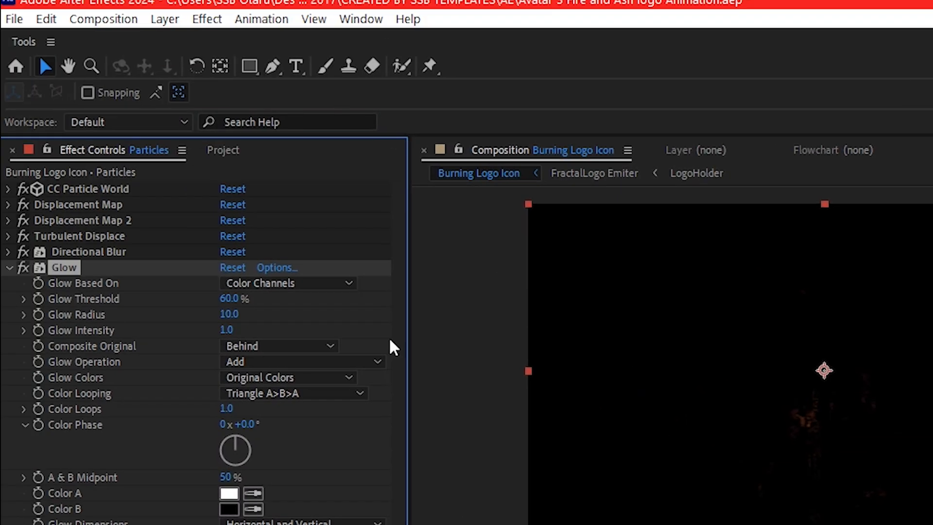
{"action": "key", "text": "ctrl+d"}
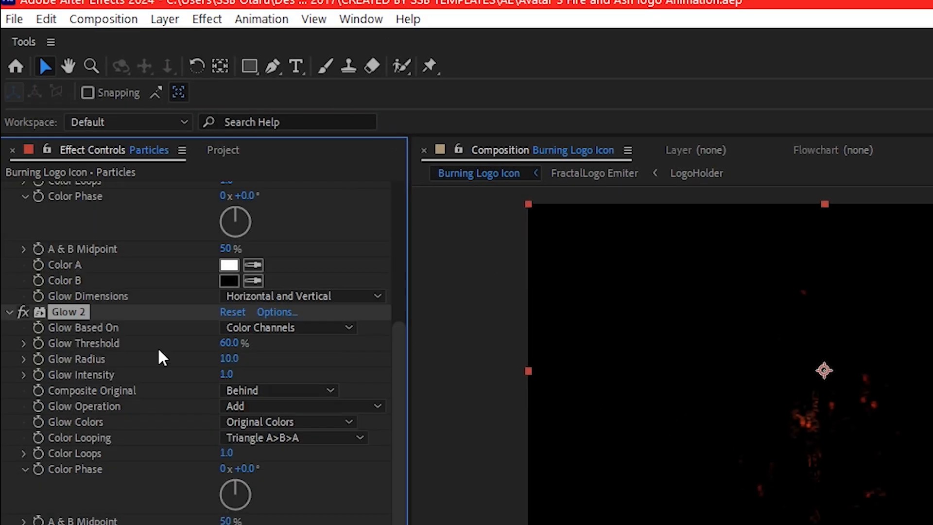
Step: Set the Glow Threshold of the second Glow to 30% and collapse both Glow effects
{"action": "left_click", "coordinate": [228, 343]}
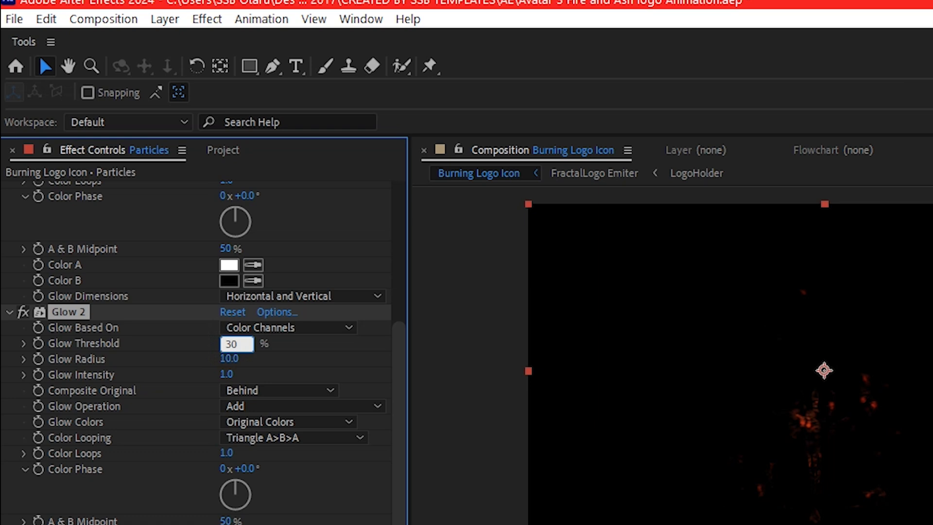
{"action": "type", "text": "30"}
{"action": "key", "text": "Return"}
{"action": "left_click", "coordinate": [9, 312]}
{"action": "left_click", "coordinate": [9, 268]}
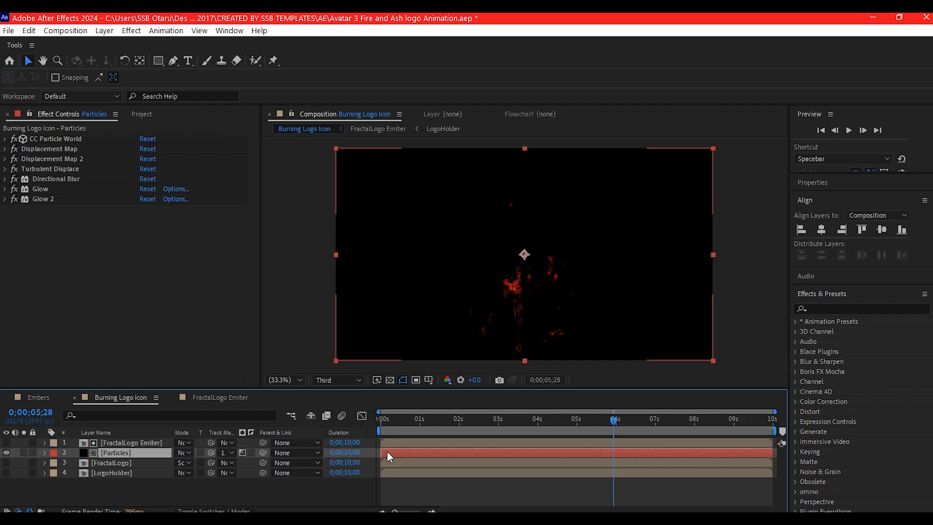
Step: Duplicate the Particles layer, keeping only one copy, and save the project
{"action": "key", "text": "ctrl+d"}
{"action": "key", "text": "ctrl+d"}
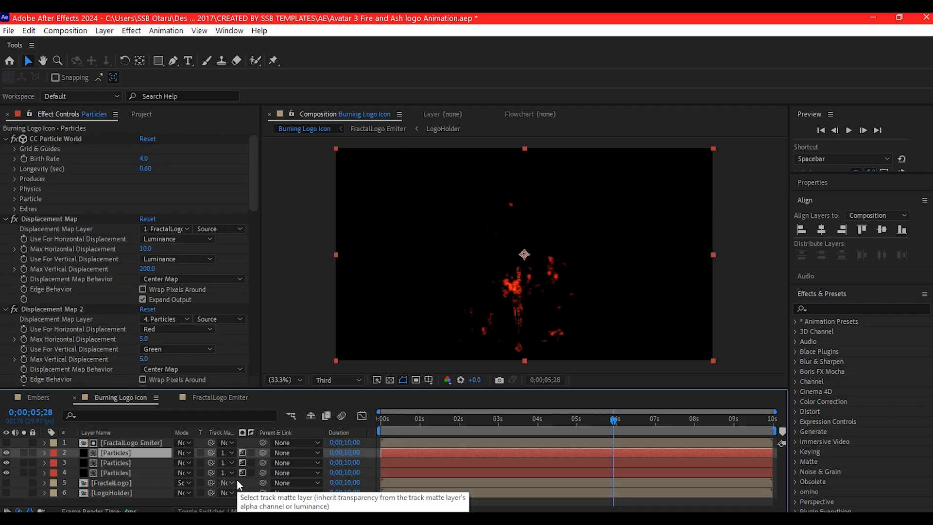
{"action": "key", "text": "ctrl+z"}
{"action": "key", "text": "ctrl+s"}
Step: Set the upper Particles layer's first Displacement Map to Max Horizontal Displacement 15 and Max Vertical Displacement 350
{"action": "scroll", "coordinate": [31, 180], "scroll_direction": "down", "scroll_amount": 8}
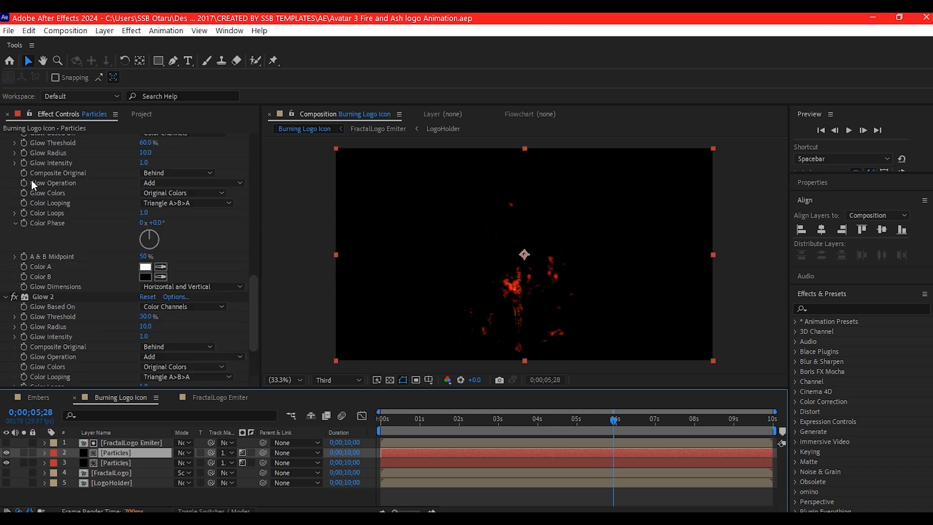
{"action": "scroll", "coordinate": [32, 180], "scroll_direction": "up", "scroll_amount": 8}
{"action": "left_click", "coordinate": [6, 138]}
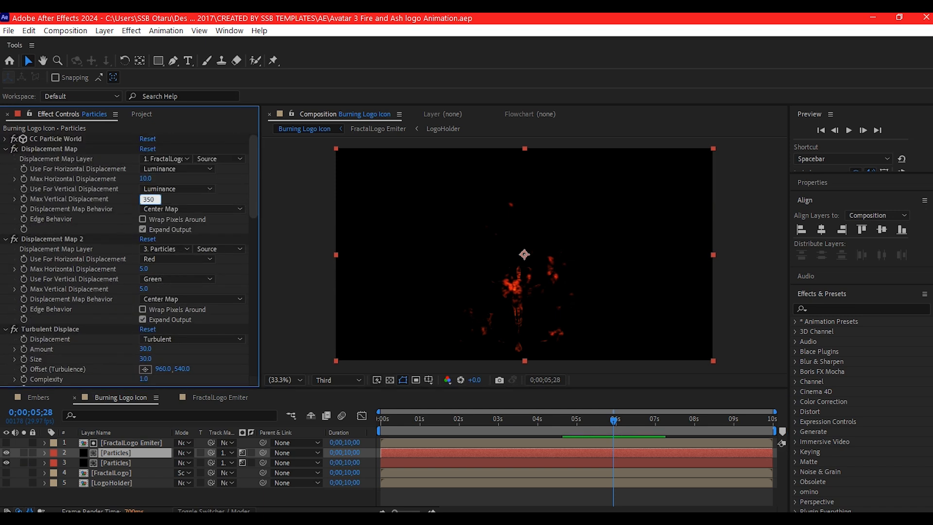
{"action": "key", "text": "Return"}
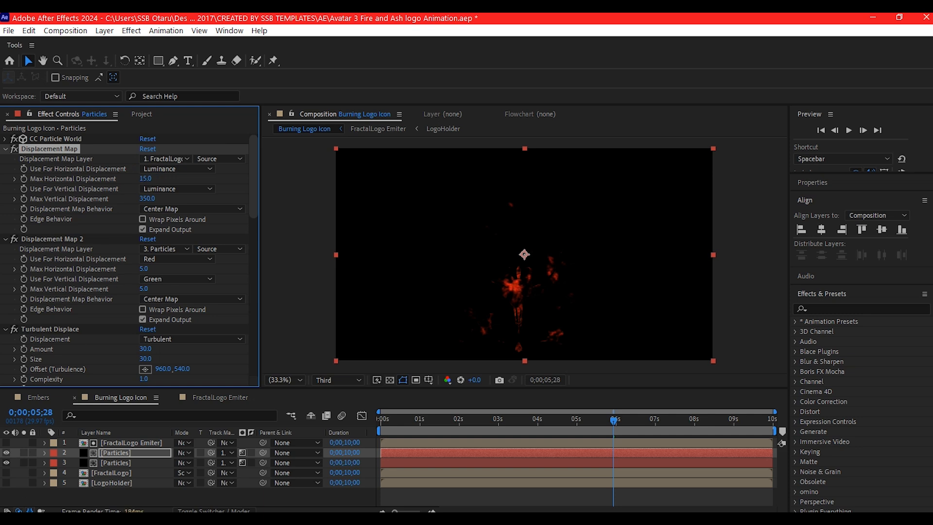
Step: Set the blending mode of both Particles layers to Screen and preview the animation
{"action": "left_click", "coordinate": [184, 453]}
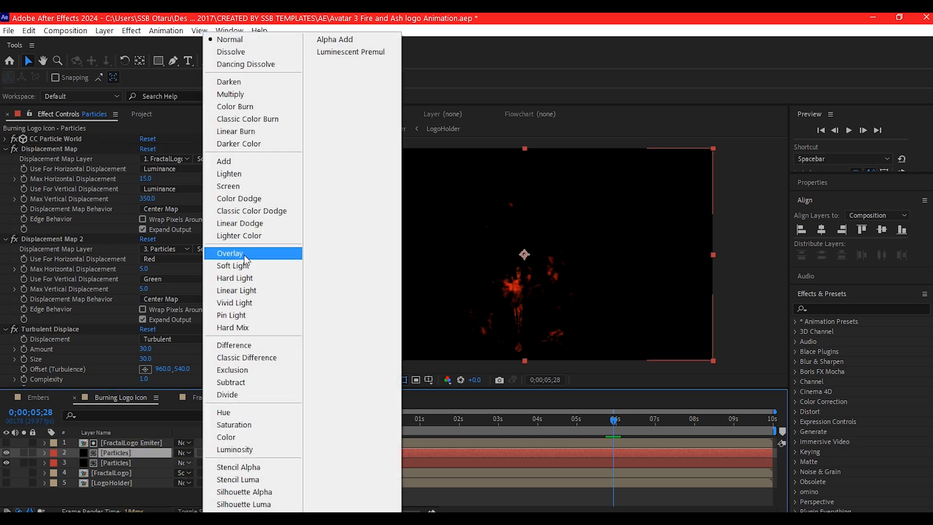
{"action": "left_click", "coordinate": [249, 186]}
{"action": "left_click", "coordinate": [124, 452]}
{"action": "left_click", "coordinate": [184, 453]}
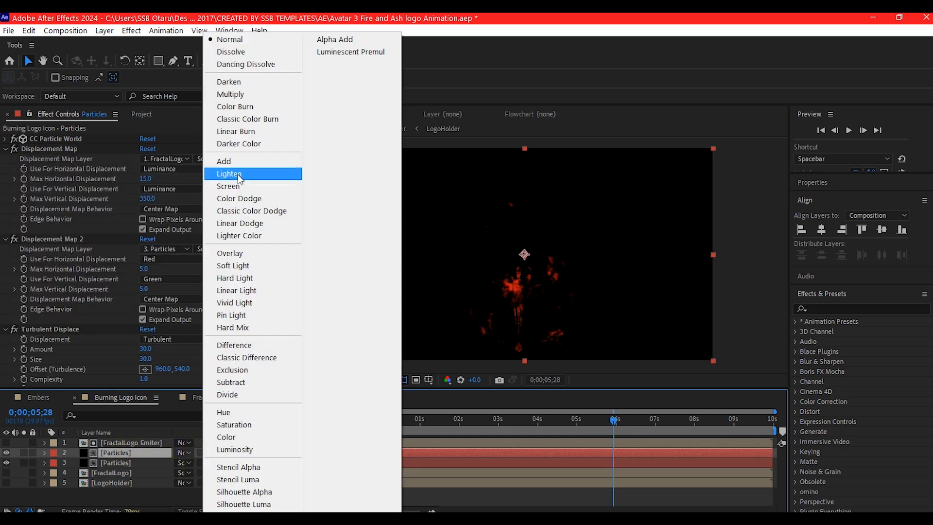
{"action": "left_click", "coordinate": [238, 175]}
{"action": "key", "text": "space"}
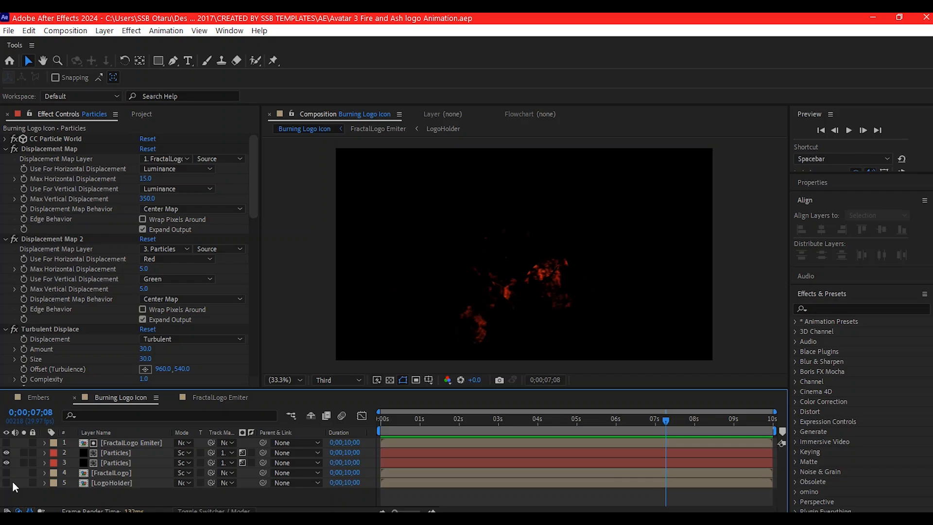
Step: Make the FractalLogo and LogoHolder layers visible and pre-compose all five layers into a composition named FireLogo
{"action": "left_click", "coordinate": [6, 483]}
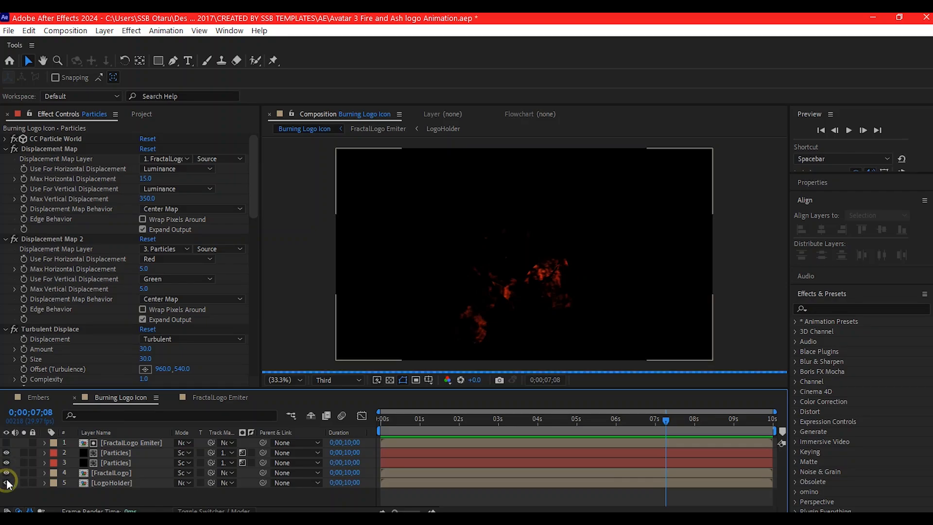
{"action": "left_click", "coordinate": [124, 482]}
{"action": "left_click", "coordinate": [123, 444], "text": "shift"}
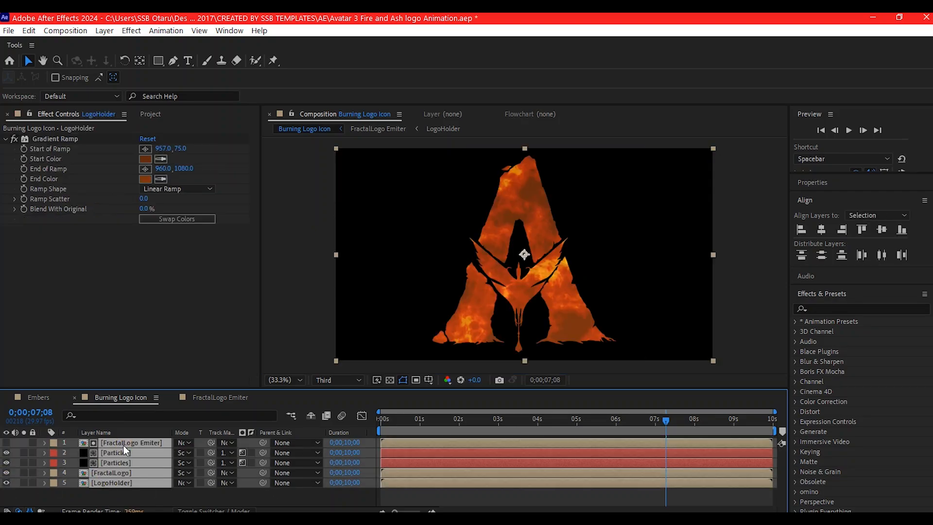
{"action": "key", "text": "ctrl+shift+c"}
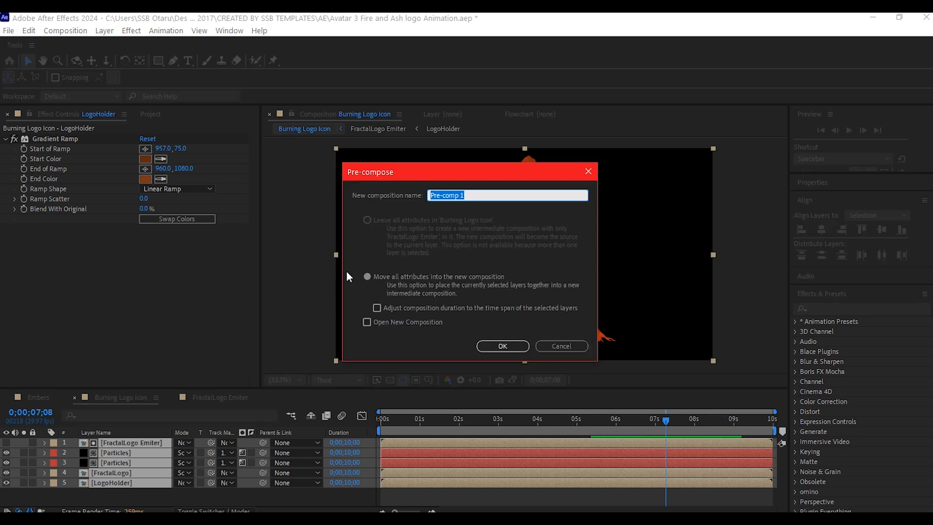
{"action": "type", "text": "FireLogo"}
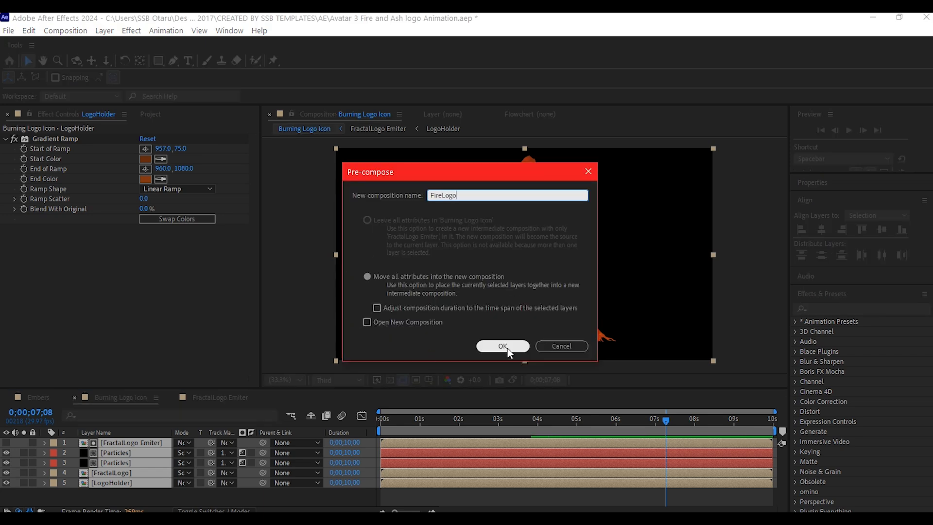
{"action": "left_click", "coordinate": [507, 348]}
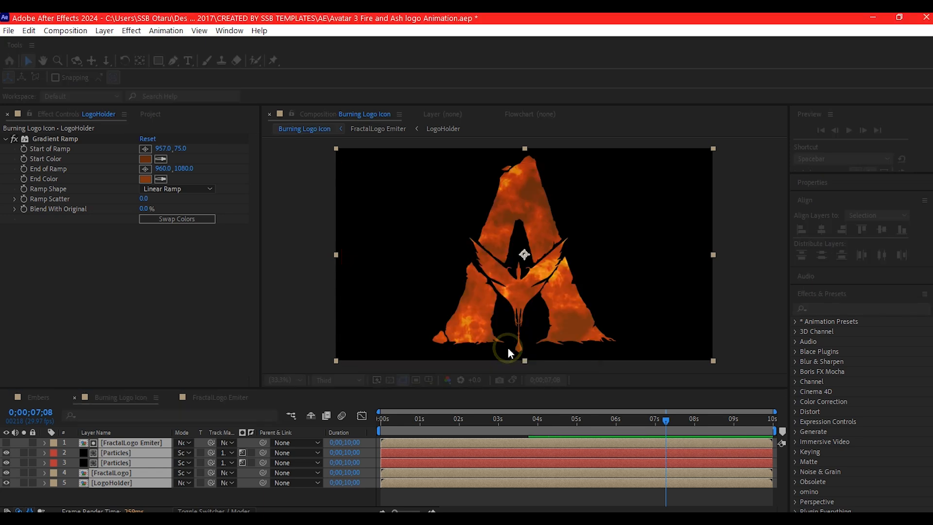
Step: Duplicate the FireLogo layer and apply the Gaussian Blur effect to the lower copy
{"action": "key", "text": "ctrl+d"}
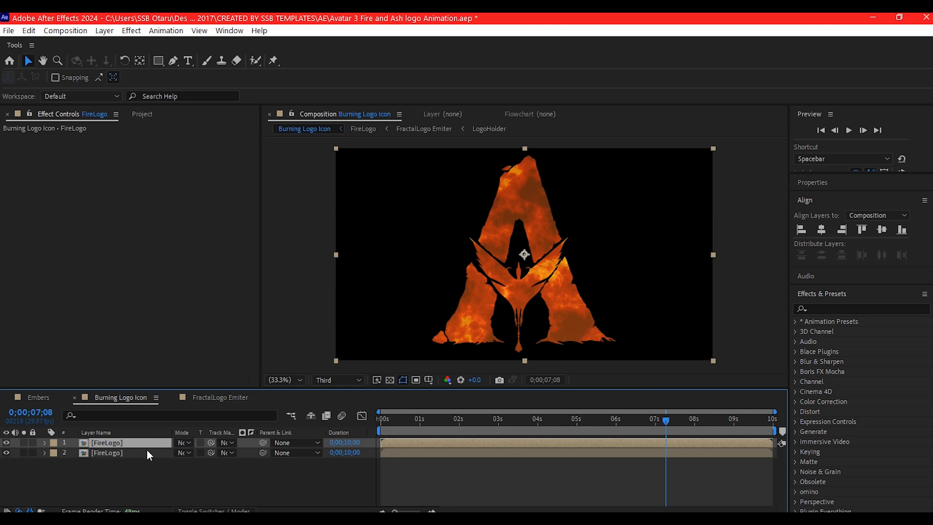
{"action": "left_click", "coordinate": [147, 453]}
{"action": "key", "text": "ctrl+space"}
{"action": "type", "text": "ga"}
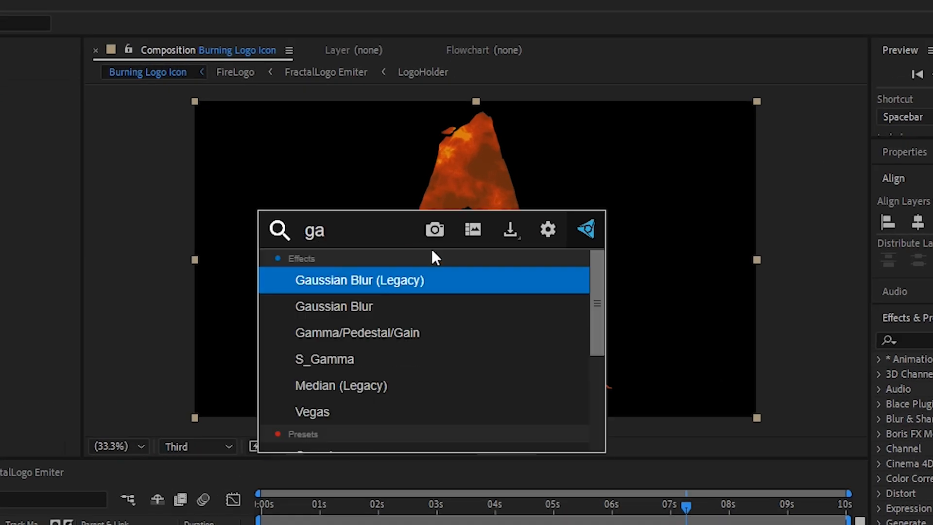
{"action": "type", "text": "uss"}
{"action": "left_click", "coordinate": [364, 306]}
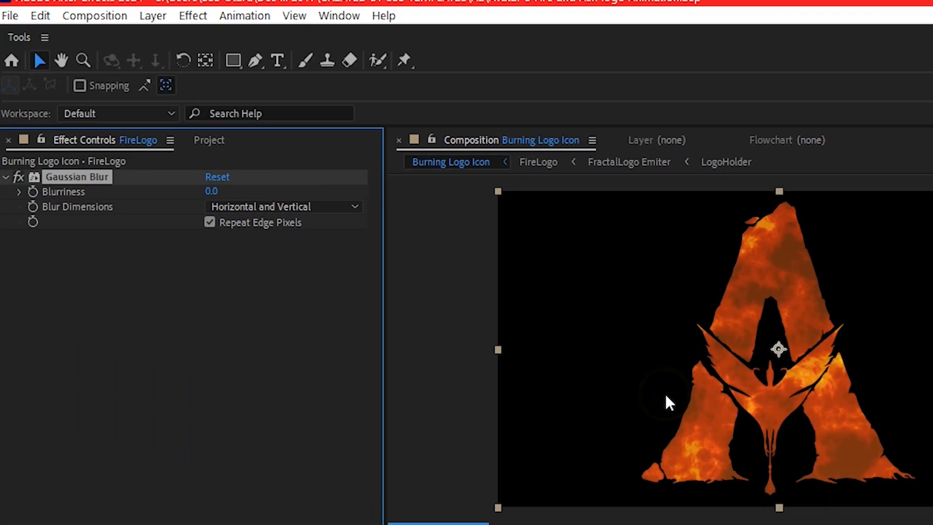
Step: Set the Gaussian Blur Blurriness on the lower FireLogo layer to 90
{"action": "left_click", "coordinate": [211, 191]}
{"action": "type", "text": "90"}
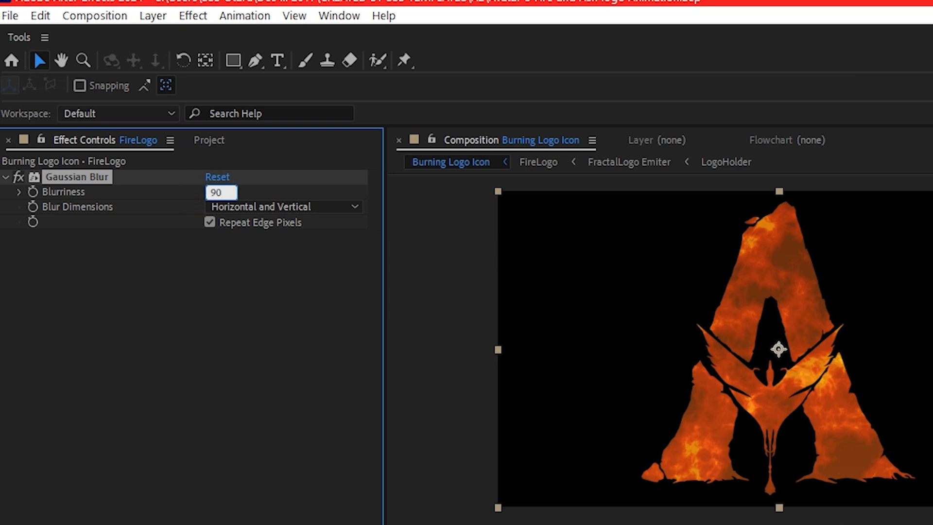
{"action": "key", "text": "Return"}
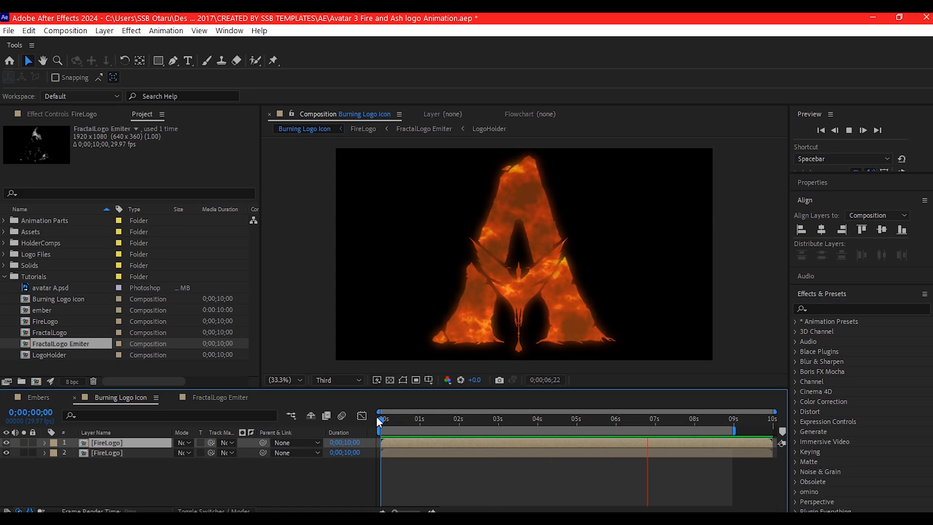
Step: Review the four footage files in the Assets folder: fire leak, flame thrower, smoke plume and switch directions
{"action": "left_click", "coordinate": [4, 231]}
{"action": "left_click", "coordinate": [39, 243]}
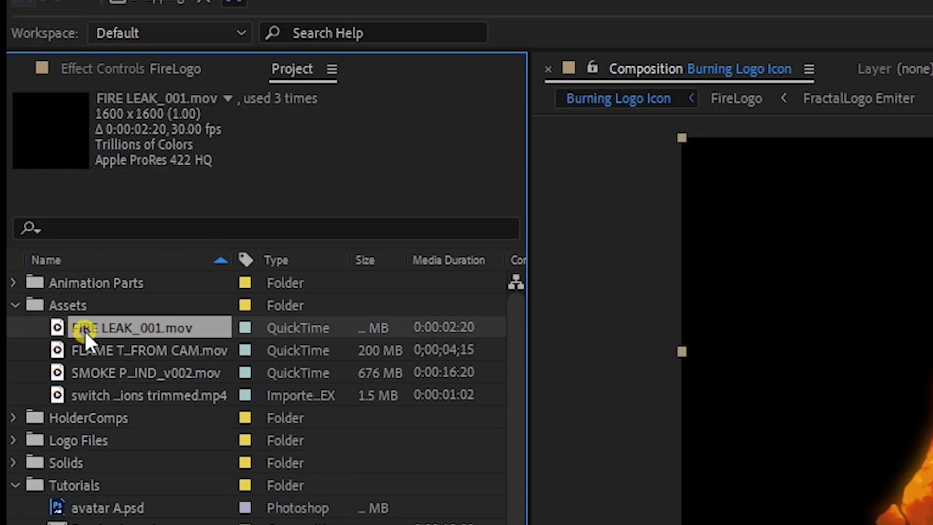
{"action": "left_click", "coordinate": [94, 351]}
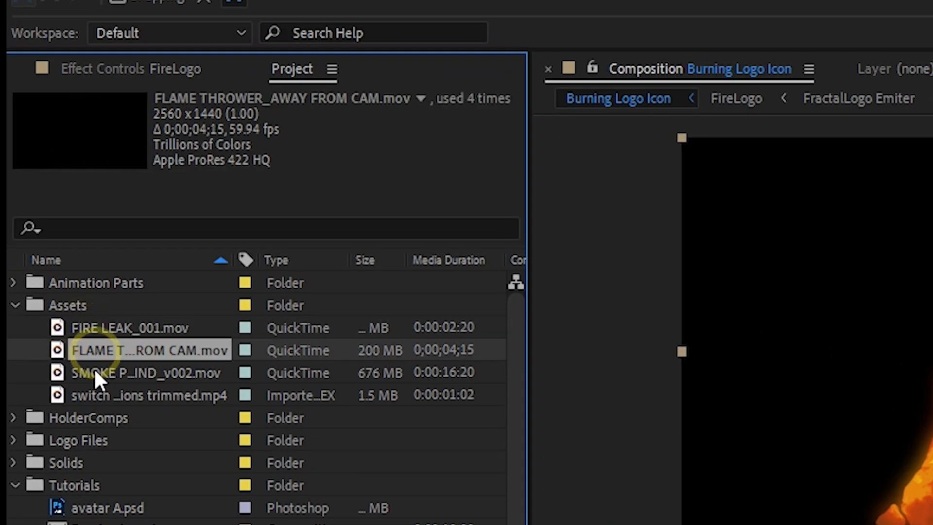
{"action": "left_click", "coordinate": [95, 372]}
{"action": "left_click", "coordinate": [96, 396]}
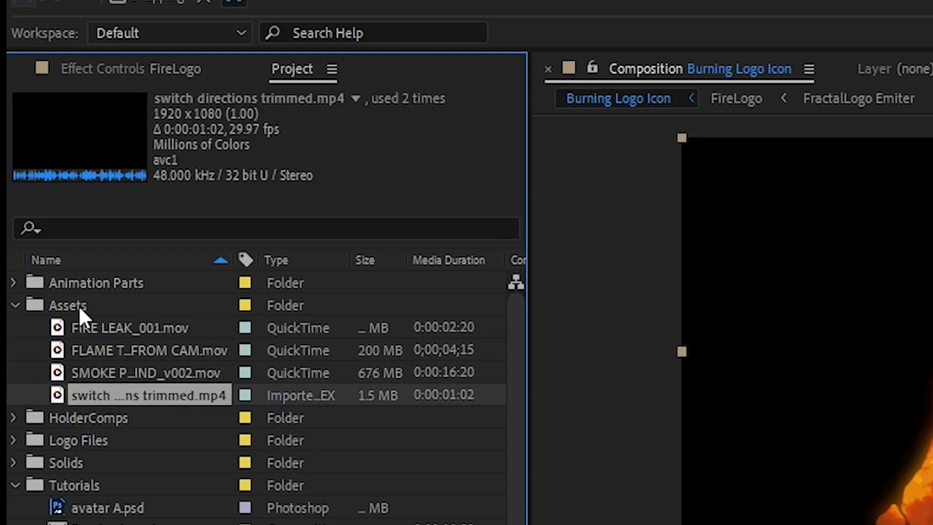
{"action": "left_click", "coordinate": [109, 328]}
{"action": "left_click", "coordinate": [108, 395], "text": "shift"}
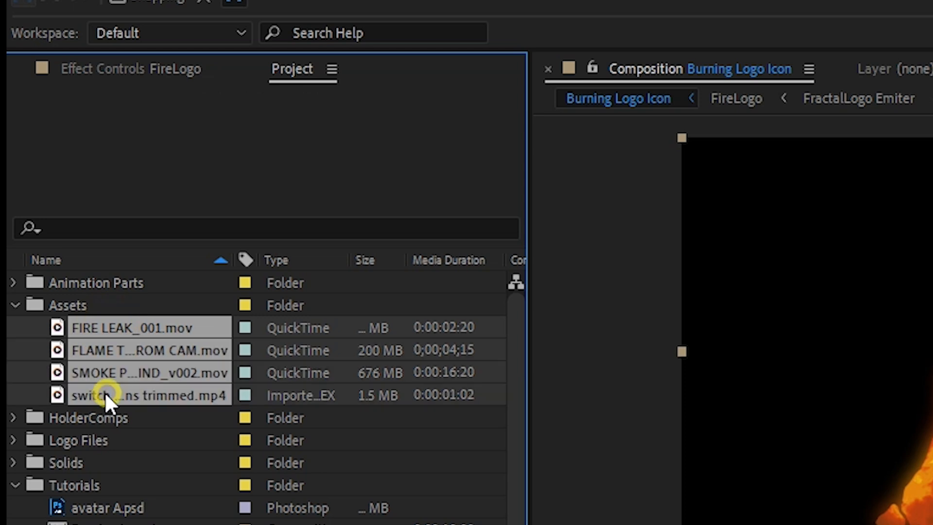
{"action": "left_click", "coordinate": [135, 304]}
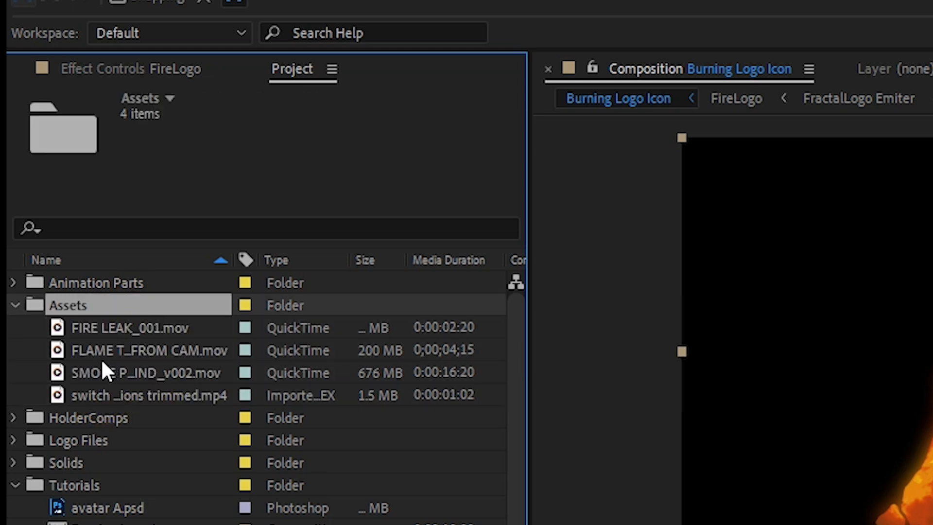
Step: Add SMOKE PLUME_WIND_v002.mov above the FireLogo layers and shift it up so the smoke rises from the logo's left leg
{"action": "left_click", "coordinate": [103, 374]}
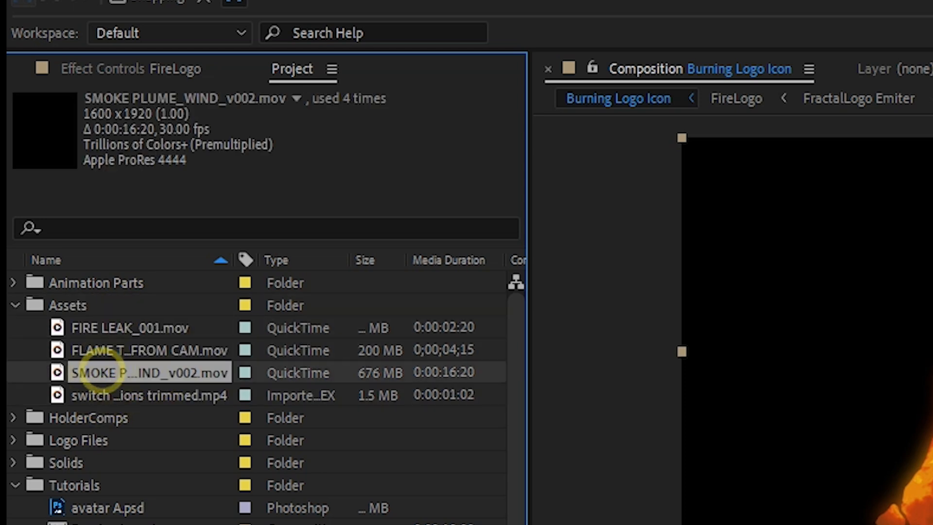
{"action": "left_click_drag", "start_coordinate": [100, 373], "coordinate": [121, 442]}
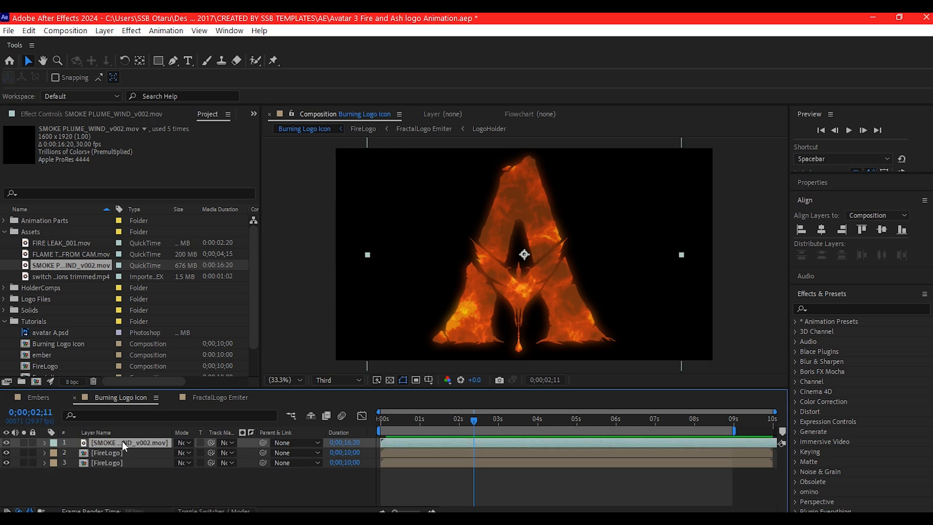
{"action": "left_click_drag", "start_coordinate": [527, 250], "coordinate": [559, 167]}
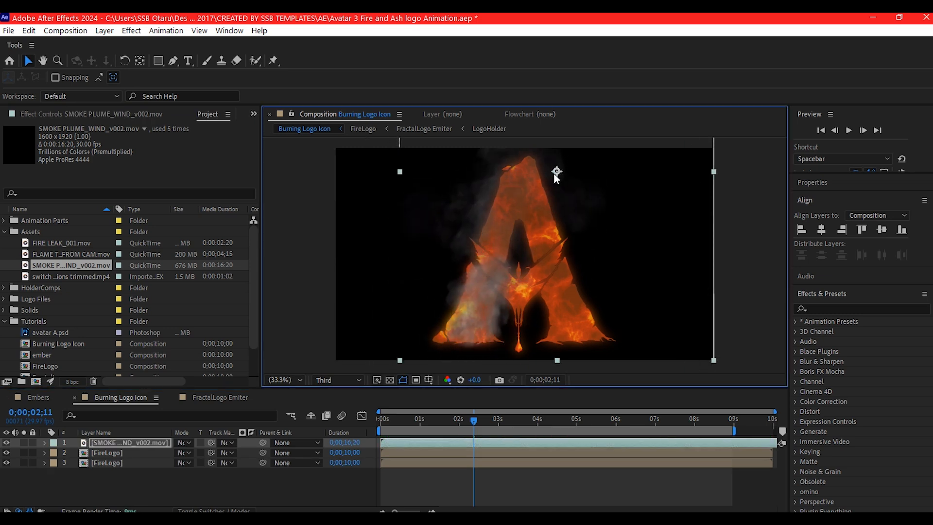
Step: Draw a closed curved Pen mask on the smoke layer around the left leg of the A, up to its peak
{"action": "key", "text": "g"}
{"action": "left_click", "coordinate": [440, 278]}
{"action": "left_click_drag", "start_coordinate": [447, 314], "coordinate": [468, 347]}
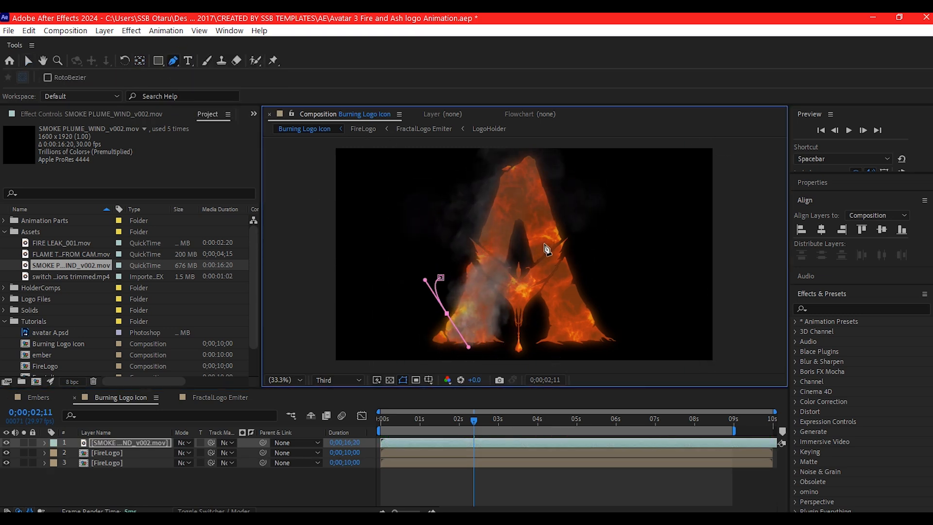
{"action": "left_click", "coordinate": [440, 277]}
{"action": "left_click", "coordinate": [27, 60]}
Step: Scale the masked smoke layer down to 49%
{"action": "left_click", "coordinate": [129, 443]}
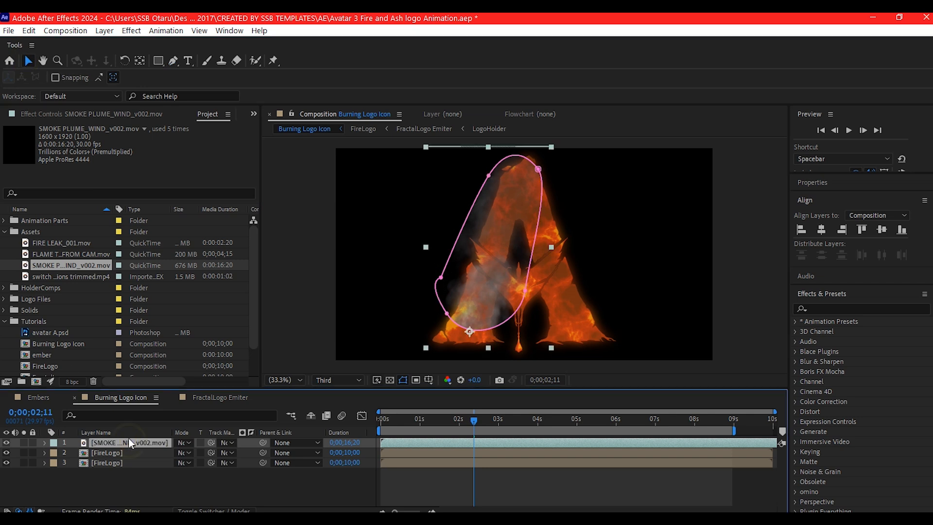
{"action": "key", "text": "s"}
{"action": "left_click_drag", "start_coordinate": [193, 453], "coordinate": [161, 452]}
Step: Duplicate the smoke layer, delete the copy's mask and place the copy on the logo's right leg
{"action": "left_click", "coordinate": [131, 442]}
{"action": "key", "text": "ctrl+d"}
{"action": "left_click", "coordinate": [459, 323]}
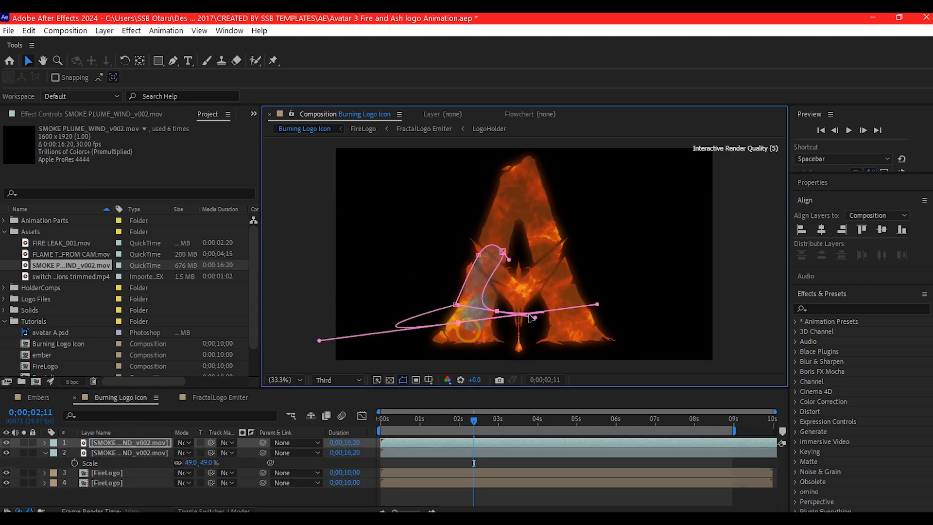
{"action": "key", "text": "Delete"}
{"action": "key", "text": "Delete"}
{"action": "left_click", "coordinate": [121, 443]}
{"action": "left_click_drag", "start_coordinate": [482, 326], "coordinate": [574, 319]}
Step: Rotate the smoke copy on the right leg to tilt its plume
{"action": "left_click", "coordinate": [100, 443]}
{"action": "key", "text": "r"}
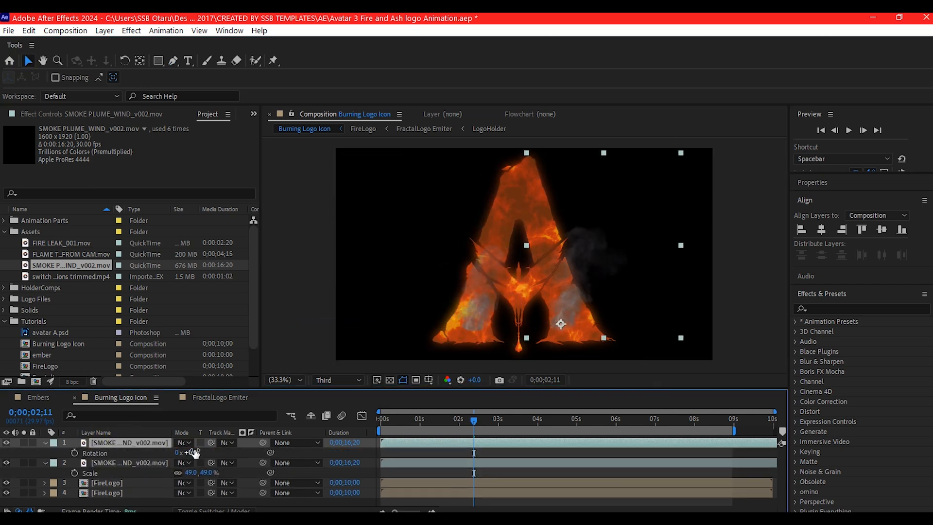
{"action": "left_click_drag", "start_coordinate": [193, 453], "coordinate": [175, 453]}
Step: Duplicate the rotated smoke layer, place the copy near the peak of the logo and scale it down
{"action": "left_click", "coordinate": [100, 443]}
{"action": "key", "text": "ctrl+d"}
{"action": "left_click_drag", "start_coordinate": [561, 311], "coordinate": [524, 185]}
{"action": "left_click", "coordinate": [100, 443]}
{"action": "key", "text": "s"}
{"action": "left_click_drag", "start_coordinate": [194, 453], "coordinate": [178, 453]}
Step: Collapse the smoke layers' properties and pre-compose all four smoke layers into a composition named SMOKES
{"action": "left_click", "coordinate": [44, 444]}
{"action": "left_click", "coordinate": [44, 453]}
{"action": "left_click", "coordinate": [44, 463]}
{"action": "left_click", "coordinate": [399, 454], "text": "shift"}
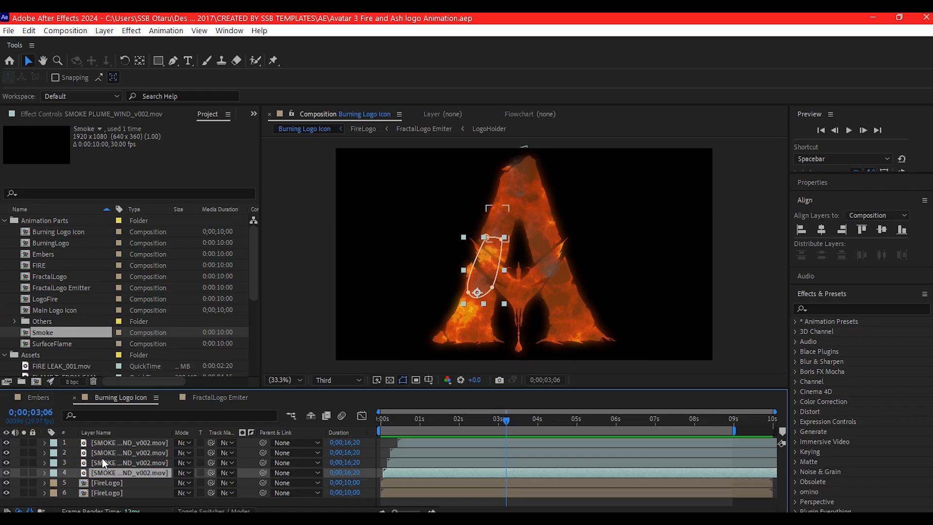
{"action": "left_click", "coordinate": [110, 440], "text": "shift"}
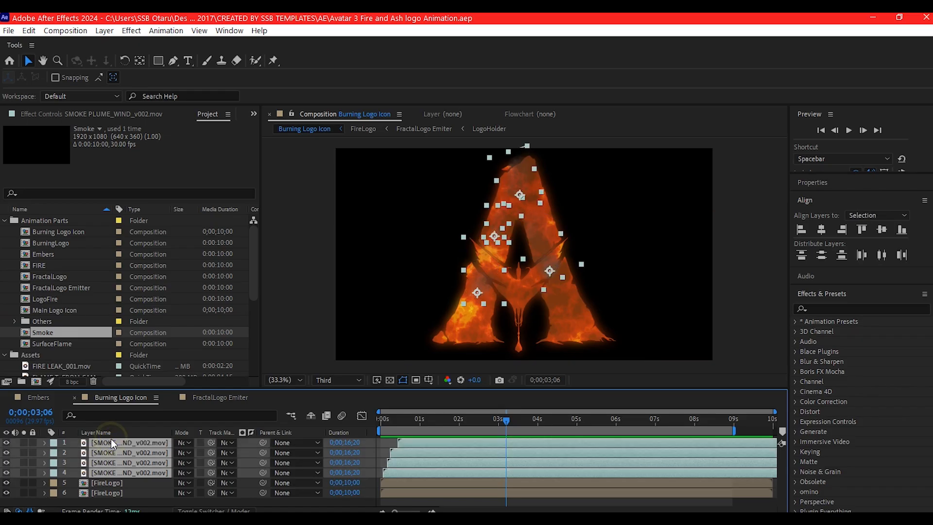
{"action": "key", "text": "ctrl+shift+c"}
{"action": "key", "text": "Caps_Lock"}
{"action": "type", "text": "SMOKES"}
{"action": "left_click", "coordinate": [499, 348]}
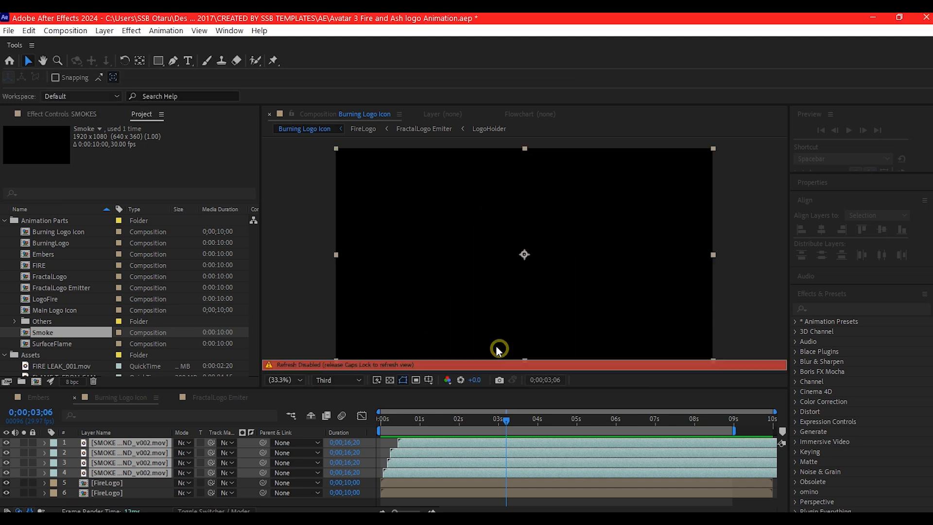
{"action": "key", "text": "Caps_Lock"}
Step: Colorize the SMOKES layer with Hue/Saturation at hue 98°, saturation 54 and lightness 62, and preview the animation from the start
{"action": "key", "text": "ctrl+space"}
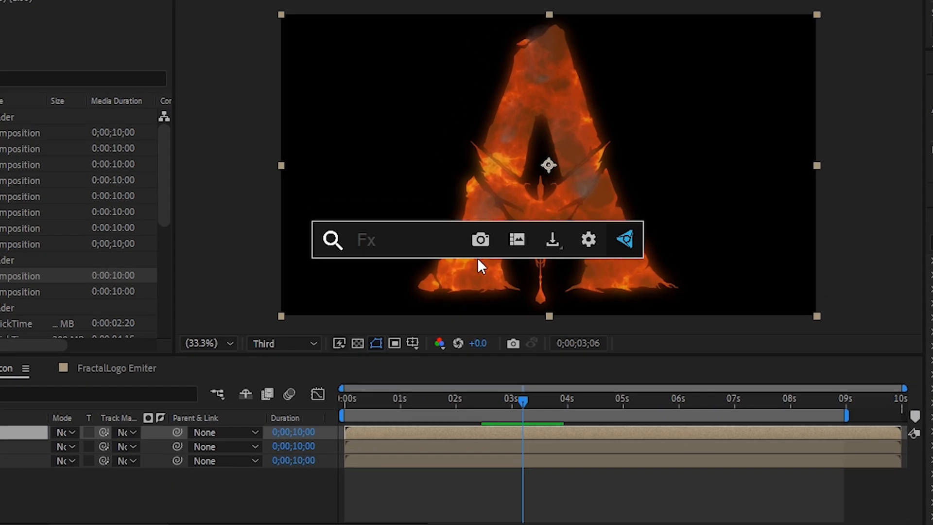
{"action": "type", "text": "hue"}
{"action": "left_click", "coordinate": [416, 289]}
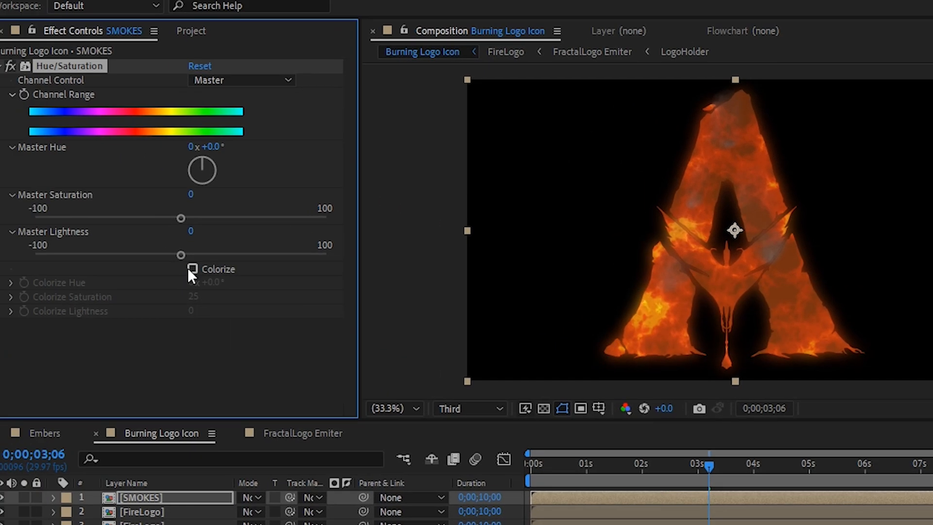
{"action": "left_click", "coordinate": [68, 225]}
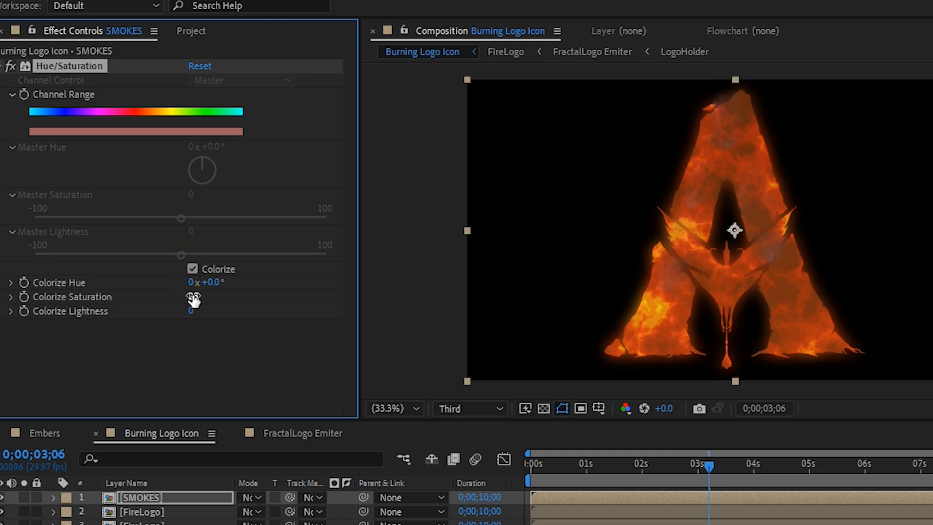
{"action": "left_click_drag", "start_coordinate": [709, 465], "coordinate": [518, 461]}
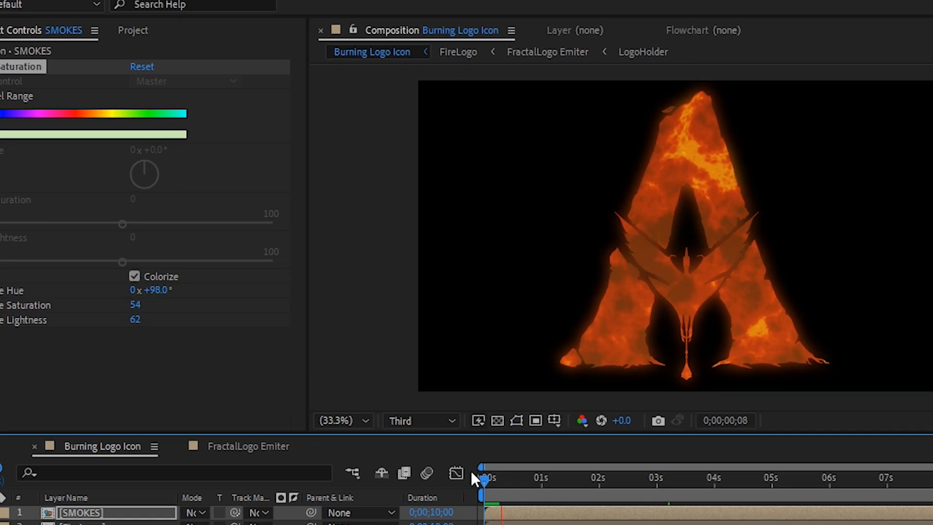
{"action": "key", "text": "space"}
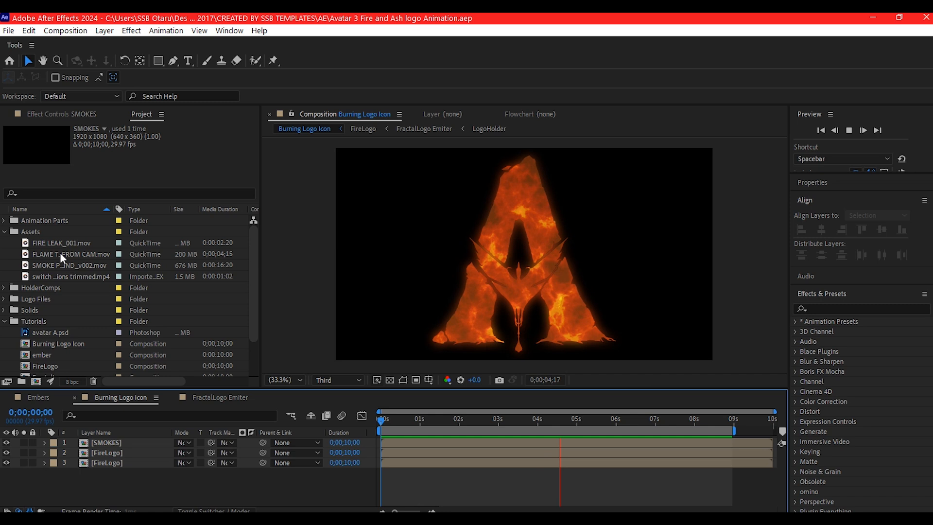
Step: Add FLAME THROWER_AWAY FROM CAM.mov as the uppermost layer and set its blending mode to Screen
{"action": "left_click_drag", "start_coordinate": [60, 252], "coordinate": [124, 438]}
{"action": "left_click", "coordinate": [186, 442]}
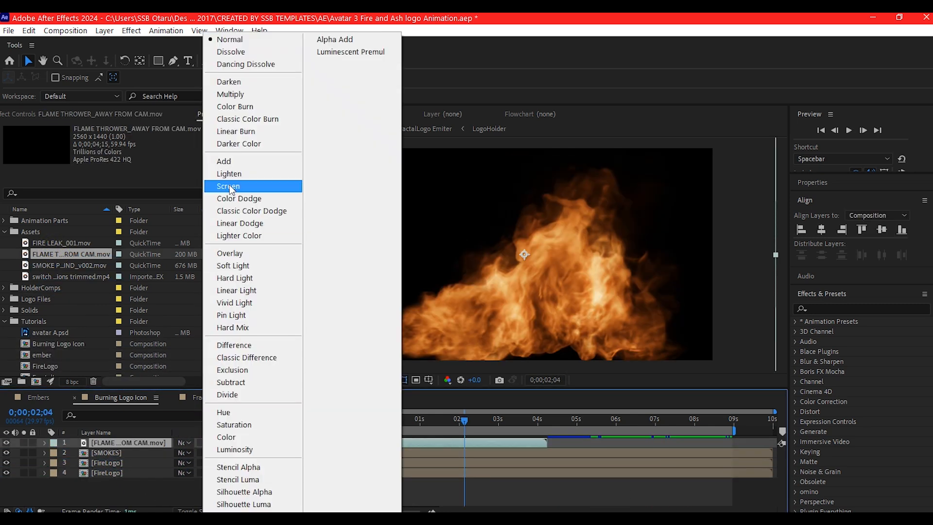
{"action": "left_click", "coordinate": [232, 187]}
Step: Scale the flame thrower layer to 21% and rotate it along the logo's left leg
{"action": "key", "text": "s"}
{"action": "mouse_move", "coordinate": [187, 453]}
{"action": "left_mouse_down"}
{"action": "mouse_move", "coordinate": [195, 449]}
{"action": "mouse_move", "coordinate": [166, 450]}
{"action": "mouse_move", "coordinate": [179, 453]}
{"action": "left_mouse_up"}
{"action": "key", "text": "r"}
{"action": "key", "text": "s"}
Step: Duplicate the flame thrower layer, move the copy to the logo's right leg and adjust its rotation
{"action": "key", "text": "ctrl+d"}
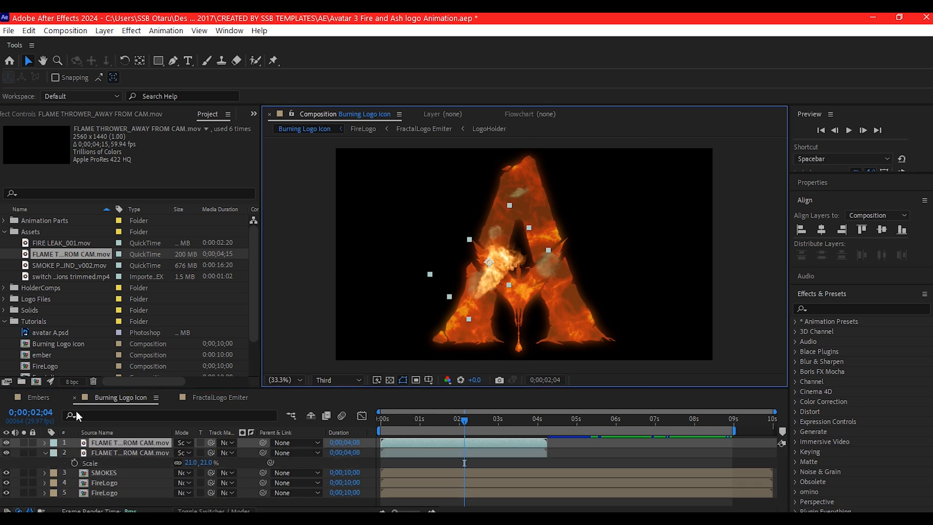
{"action": "left_click_drag", "start_coordinate": [494, 272], "coordinate": [565, 315]}
{"action": "key", "text": "r"}
{"action": "mouse_move", "coordinate": [192, 452]}
{"action": "left_mouse_down"}
{"action": "mouse_move", "coordinate": [243, 450]}
{"action": "mouse_move", "coordinate": [195, 448]}
{"action": "left_mouse_up"}
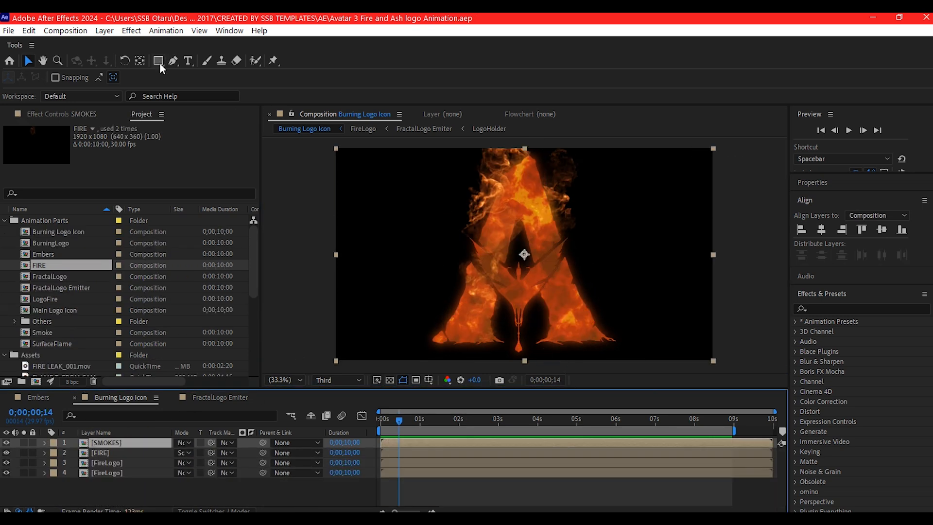
Step: Draw a large circle with the Ellipse tool on a new shape layer, centered over the logo
{"action": "left_click_drag", "start_coordinate": [158, 60], "coordinate": [200, 86]}
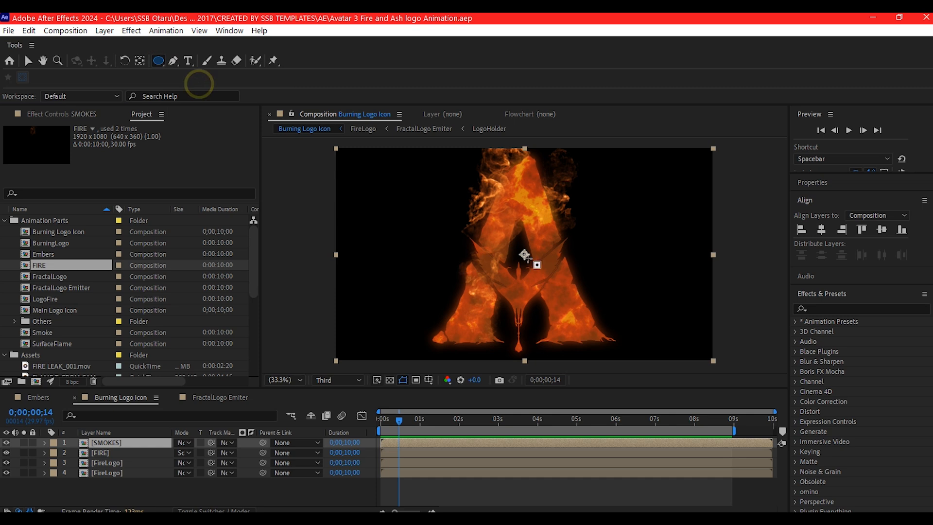
{"action": "left_click", "coordinate": [100, 496]}
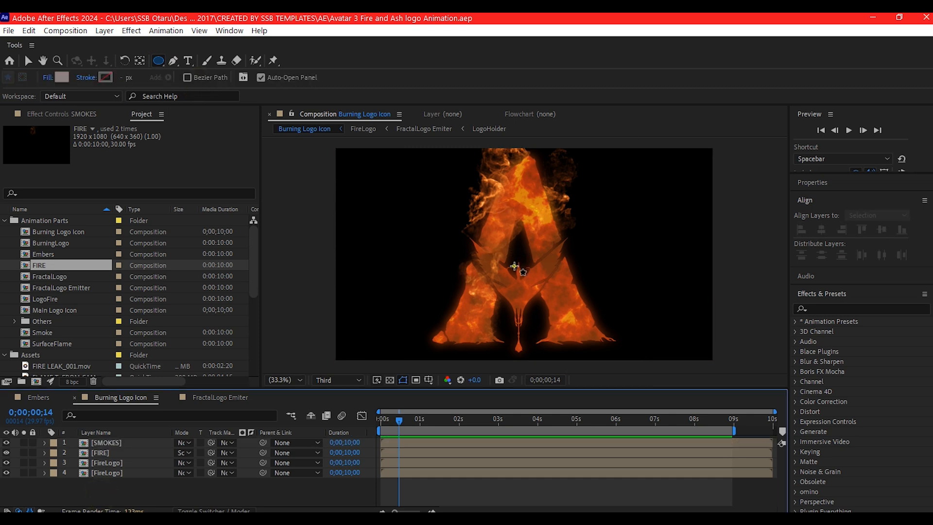
{"action": "mouse_move", "coordinate": [515, 266]}
{"action": "left_mouse_down"}
{"action": "mouse_move", "coordinate": [564, 320]}
{"action": "mouse_move", "coordinate": [622, 351]}
{"action": "mouse_move", "coordinate": [688, 418]}
{"action": "left_mouse_up"}
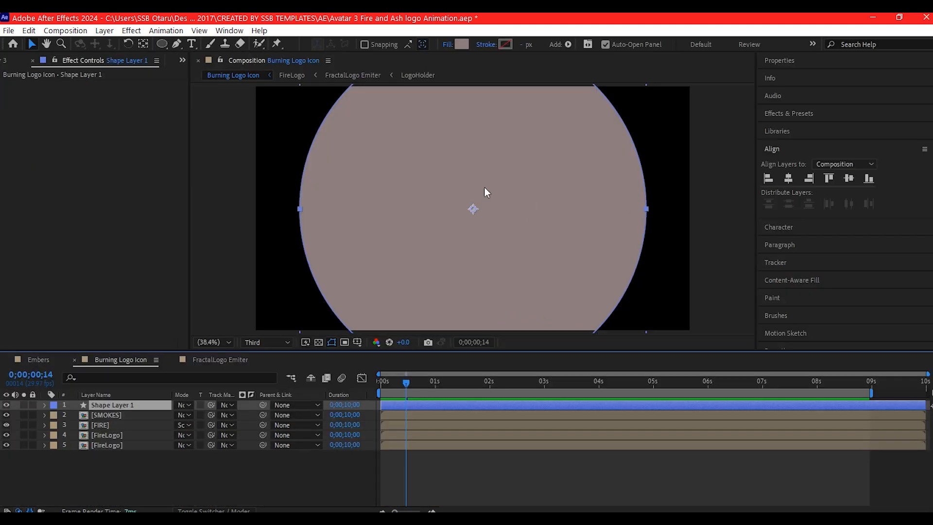
Step: Apply Turbulent Displace to the circle with Amount 74 and Size 90, and drive its Evolution with a time expression
{"action": "key", "text": "ctrl+space"}
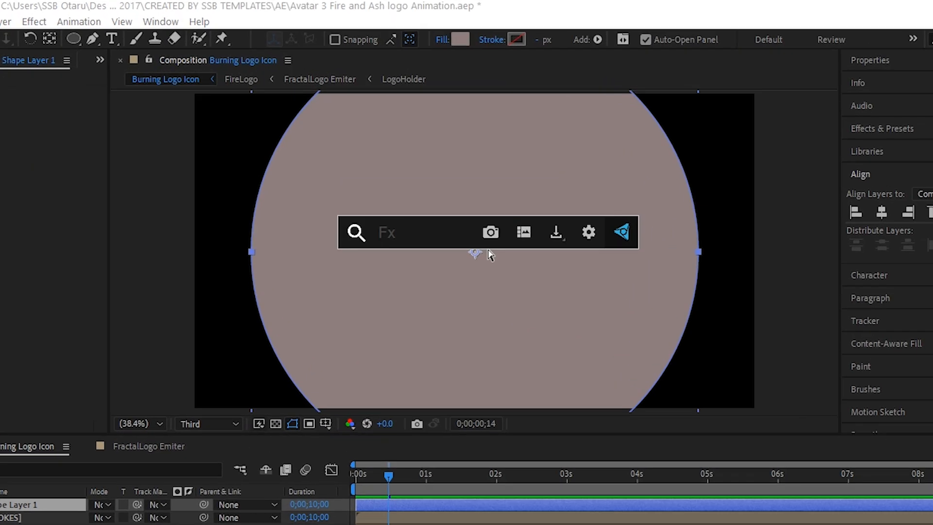
{"action": "type", "text": "turb"}
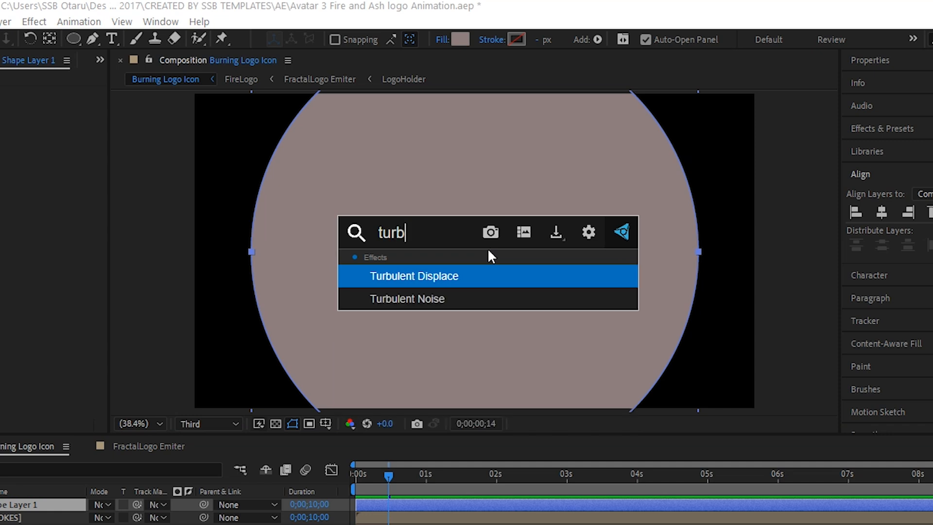
{"action": "left_click", "coordinate": [413, 273]}
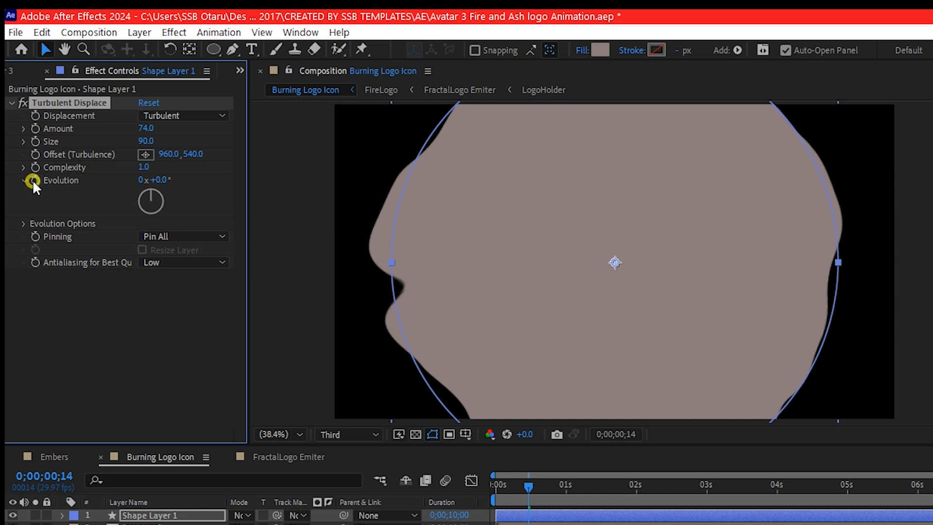
{"action": "left_click", "coordinate": [34, 181]}
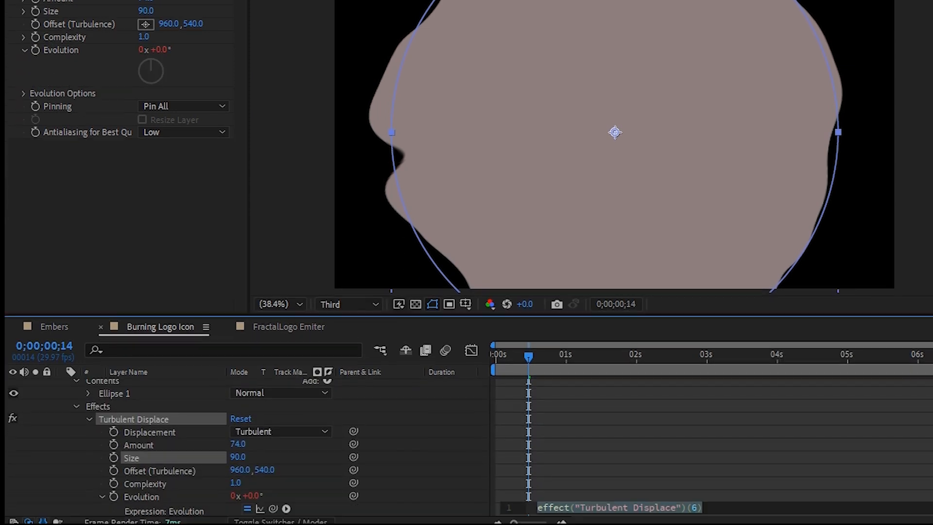
{"action": "type", "text": "ti"}
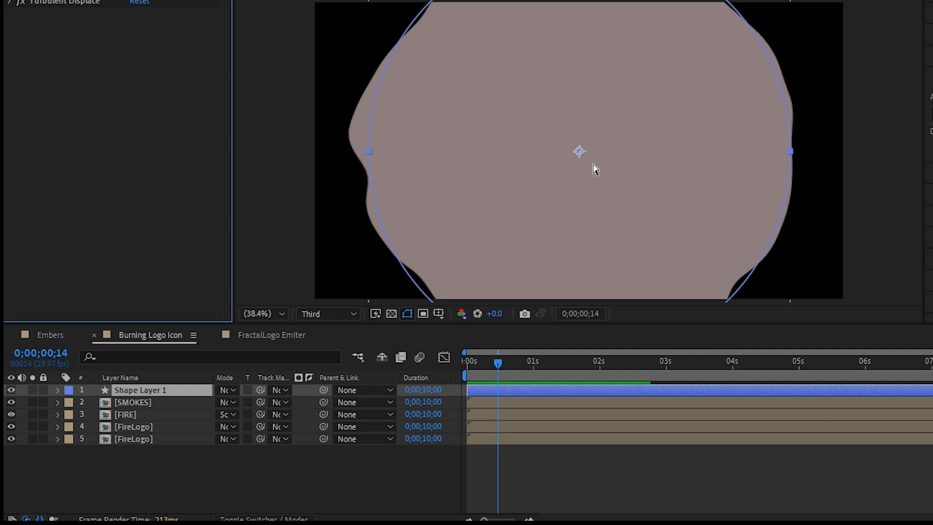
Step: Apply Gaussian Blur to Shape Layer 1 with a Blurriness of 96
{"action": "key", "text": "ctrl+space"}
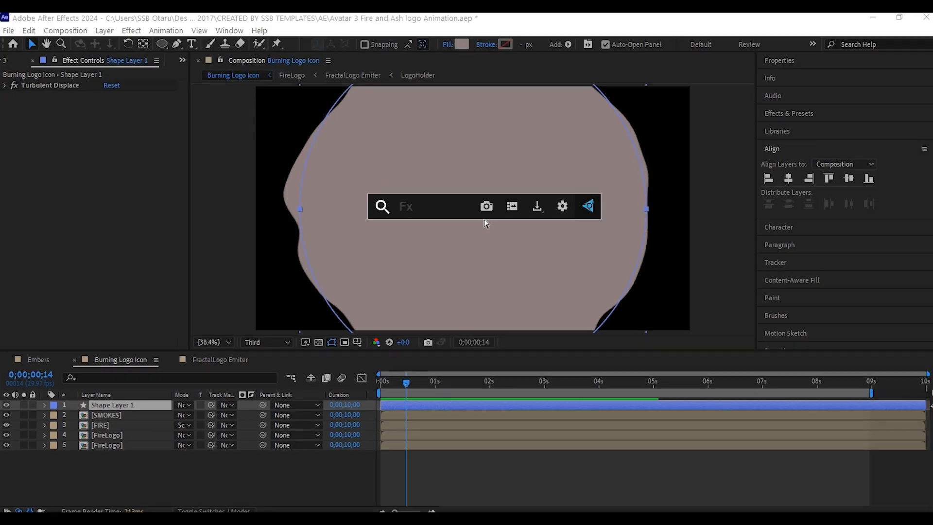
{"action": "type", "text": "gaussi"}
{"action": "left_click", "coordinate": [428, 256]}
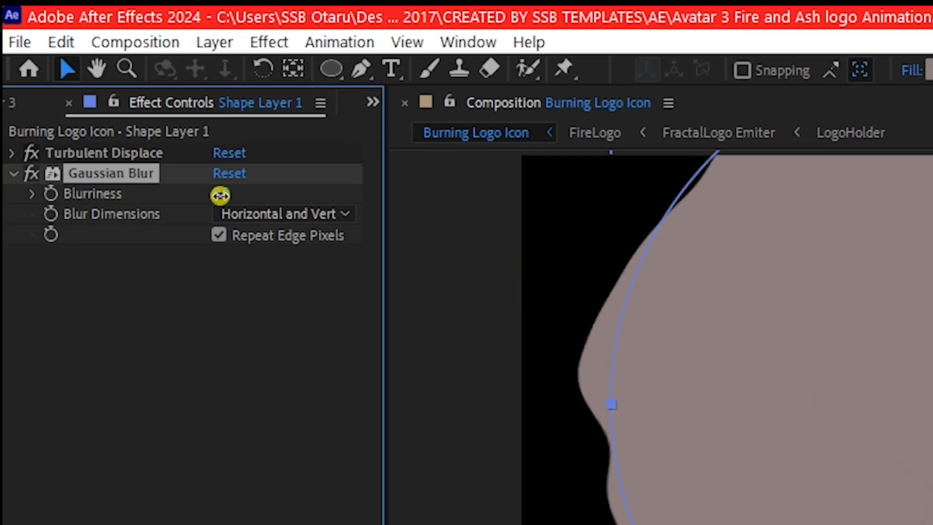
{"action": "type", "text": "9"}
{"action": "type", "text": "6"}
Step: Add a 100% Scale keyframe to Shape Layer 1 at 0;00;00;14
{"action": "left_click", "coordinate": [103, 404]}
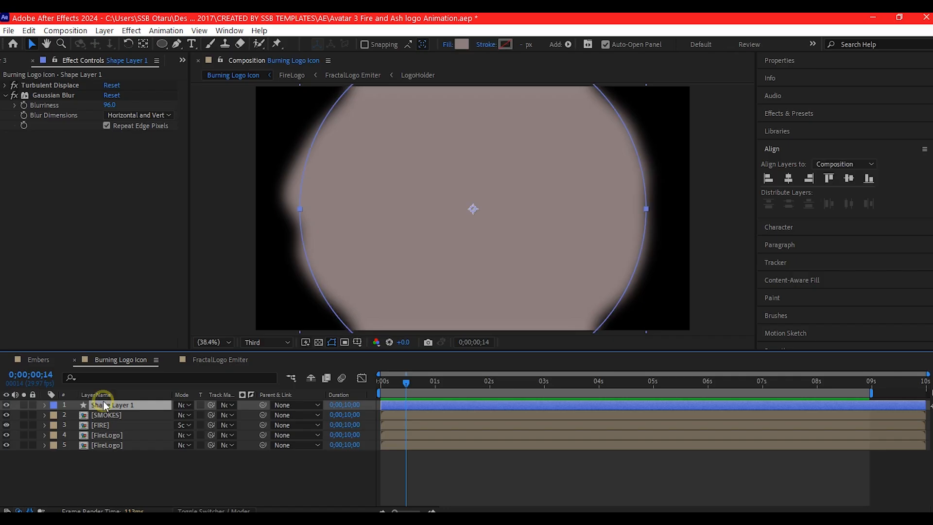
{"action": "key", "text": "s"}
{"action": "left_click", "coordinate": [74, 415]}
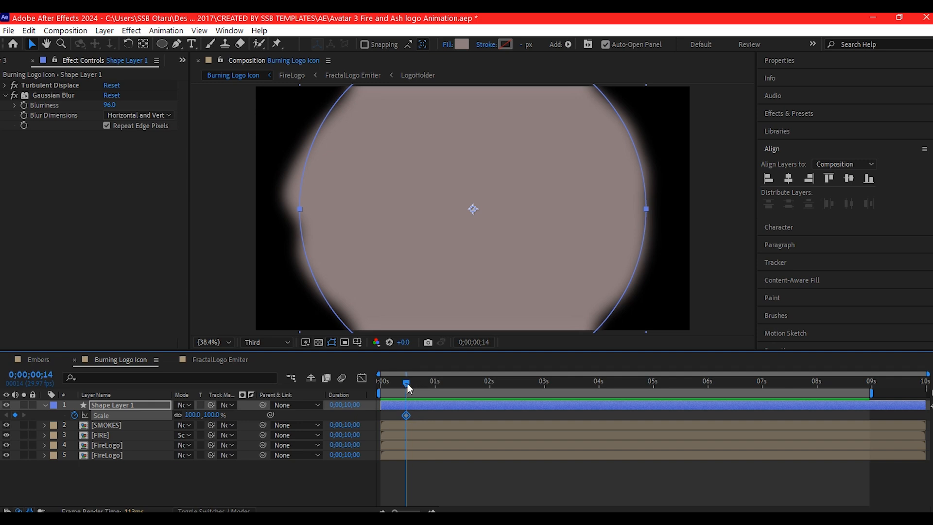
Step: Move Shape Layer 1's 100% Scale keyframe to 0;00;00;29 and add a 0% Scale keyframe at 0;00;00;00
{"action": "left_click_drag", "start_coordinate": [407, 383], "coordinate": [434, 416]}
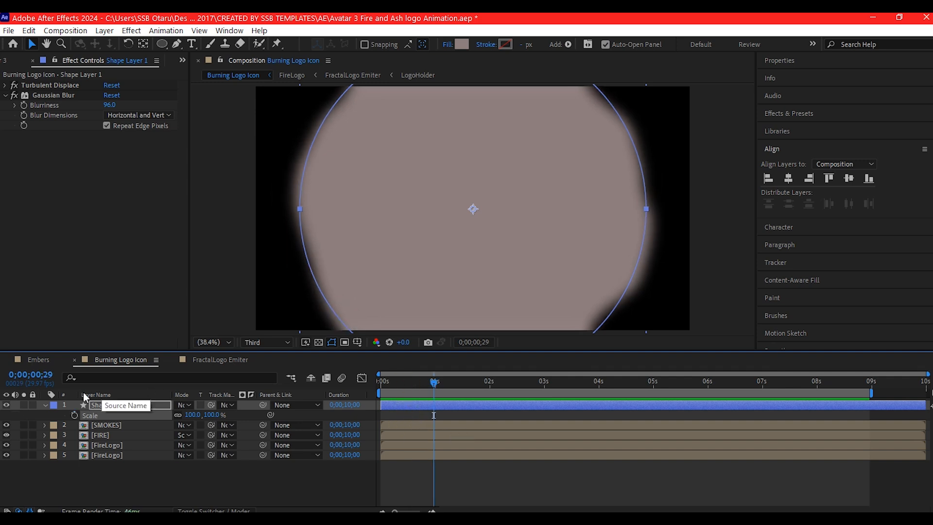
{"action": "left_click", "coordinate": [380, 392]}
{"action": "type", "text": "0"}
{"action": "key", "text": "Return"}
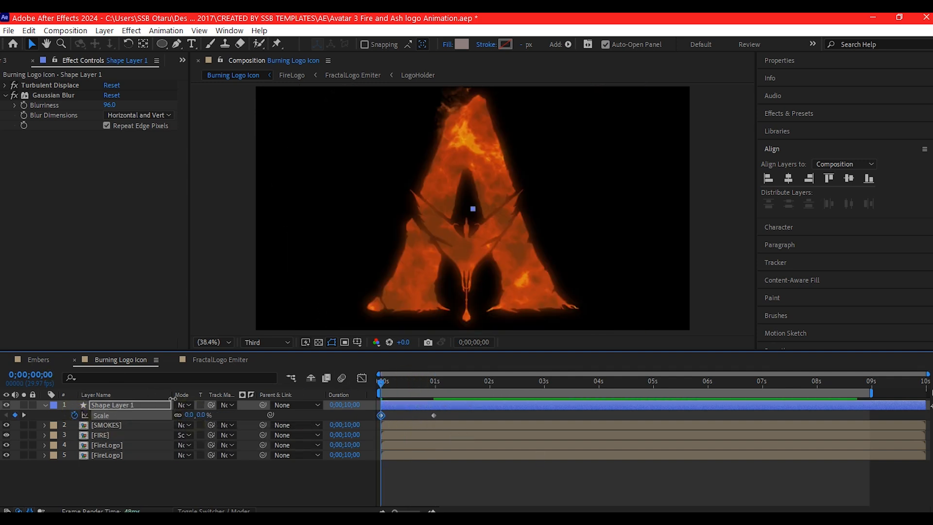
Step: Set Shape Layer 1 as the track matte for the SMOKES, FIRE and both FireLogo layers, and check the reveal
{"action": "left_click", "coordinate": [104, 425]}
{"action": "left_click", "coordinate": [104, 455], "text": "shift"}
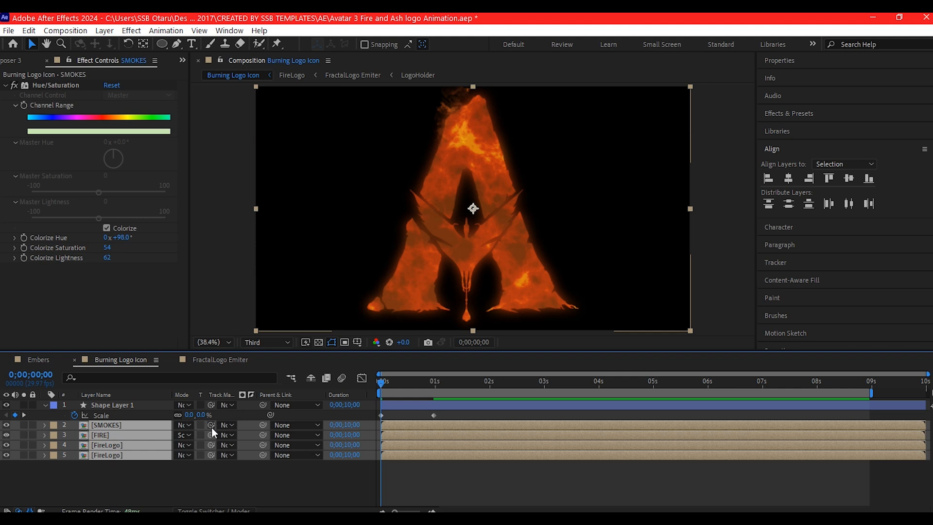
{"action": "left_click_drag", "start_coordinate": [211, 426], "coordinate": [179, 419]}
{"action": "left_click_drag", "start_coordinate": [127, 401], "coordinate": [124, 402]}
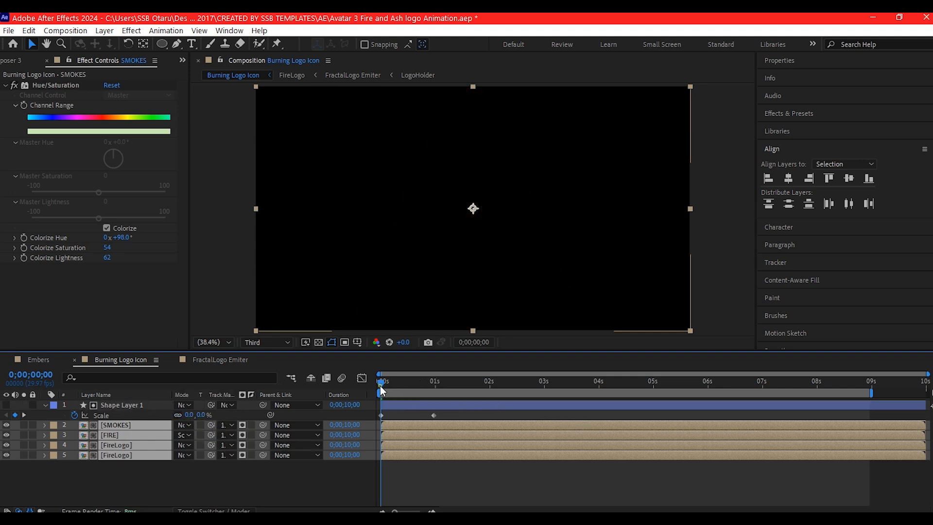
{"action": "left_click_drag", "start_coordinate": [380, 386], "coordinate": [399, 392]}
Step: Create a 1920x1080, 29.97 fps, 10-second composition and add the Burning Logo Icon composition to it as a layer
{"action": "key", "text": "ctrl+n"}
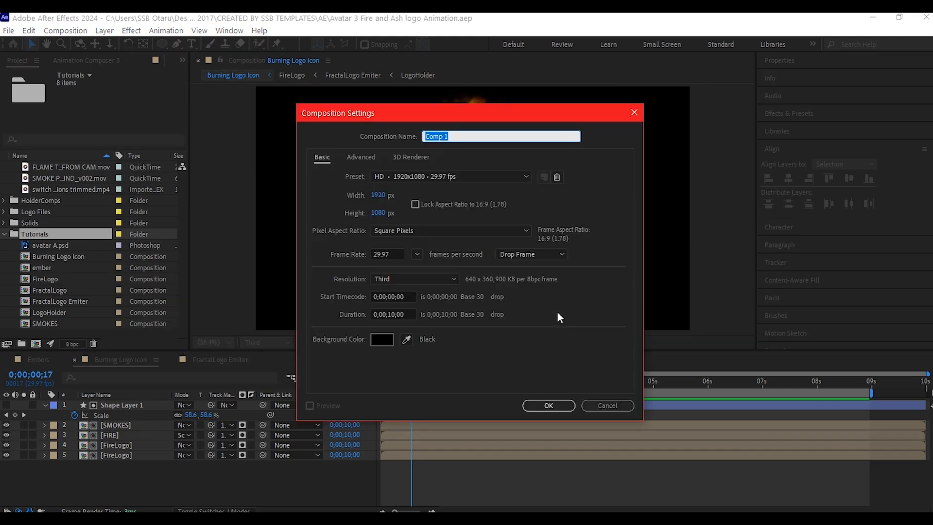
{"action": "left_click", "coordinate": [549, 405]}
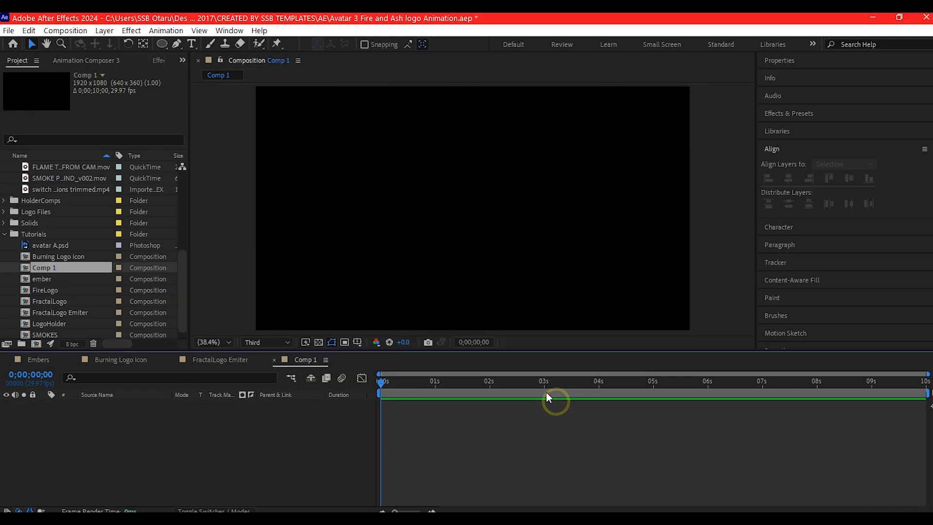
{"action": "left_click_drag", "start_coordinate": [60, 245], "coordinate": [83, 414]}
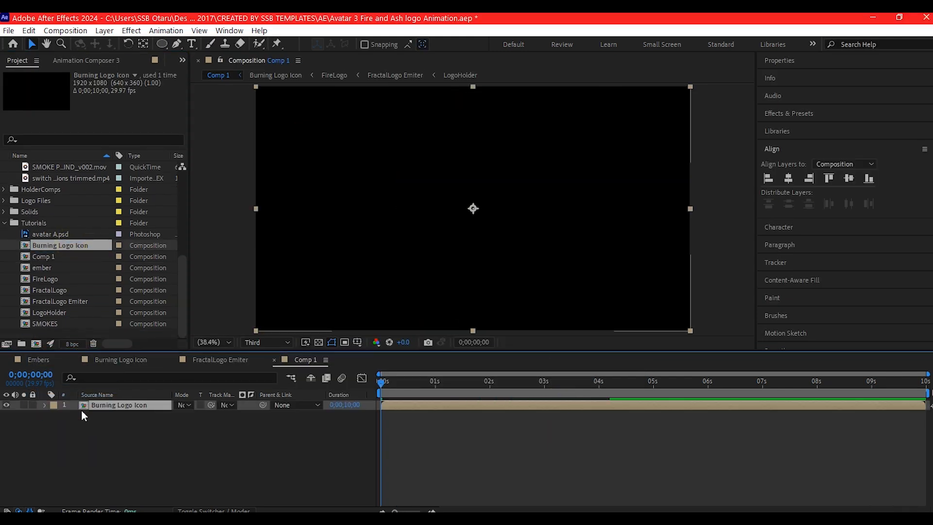
Step: Fade out the Burning Logo Icon layer with Opacity keyframes of 100% at about 4 seconds and 16% at 0;00;06;01
{"action": "left_click_drag", "start_coordinate": [476, 381], "coordinate": [597, 382]}
{"action": "key", "text": "t"}
{"action": "left_click", "coordinate": [73, 415]}
{"action": "left_click", "coordinate": [709, 382]}
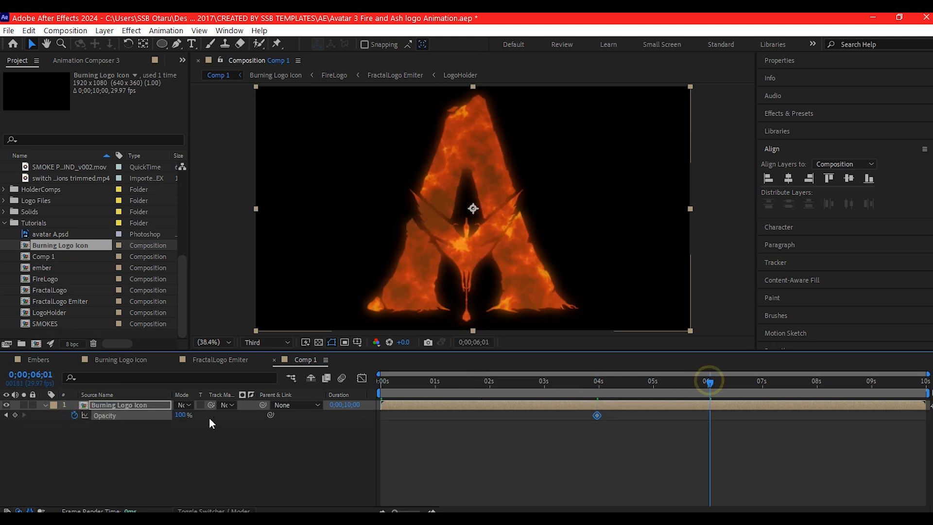
{"action": "left_click_drag", "start_coordinate": [183, 415], "coordinate": [136, 415]}
Step: Animate the Burning Logo Icon layer's Scale from 90% at 0;00;00;00 to 110% at 0;00;06;02
{"action": "left_click_drag", "start_coordinate": [395, 381], "coordinate": [379, 381]}
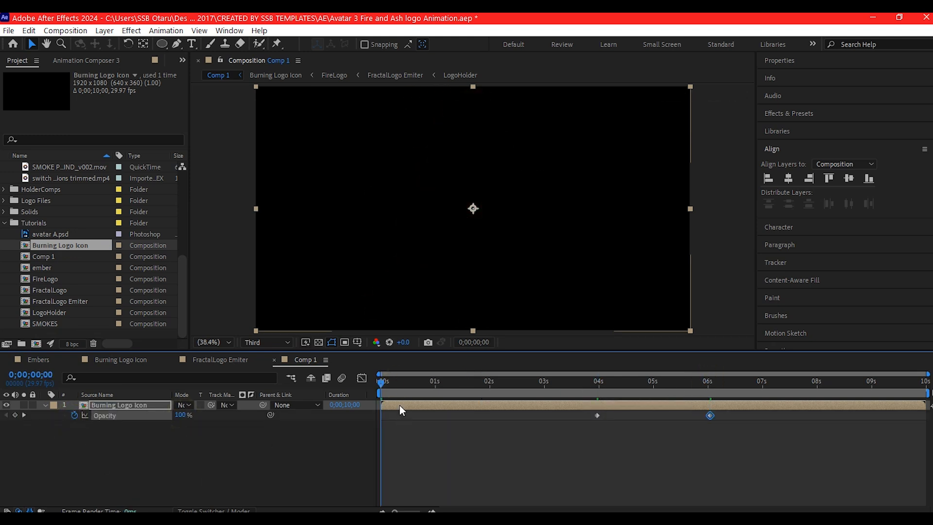
{"action": "key", "text": "shift+s"}
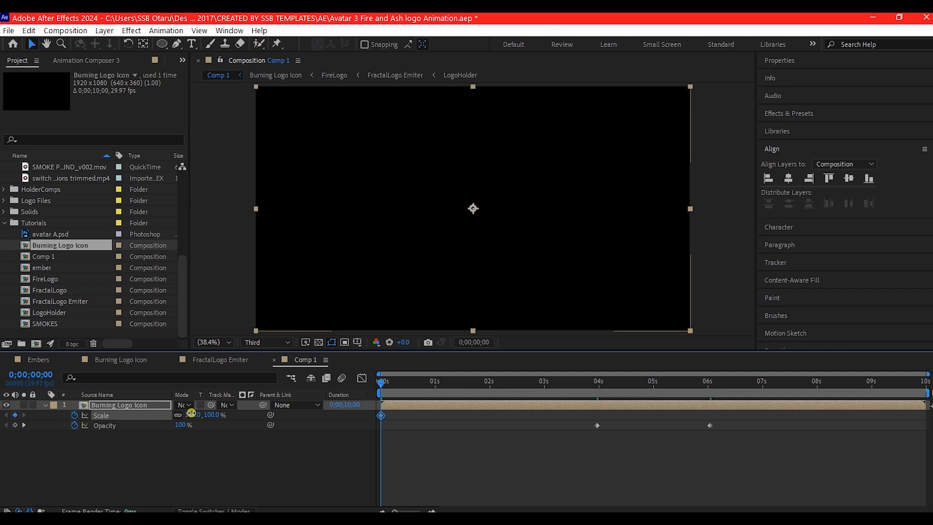
{"action": "left_click", "coordinate": [711, 381]}
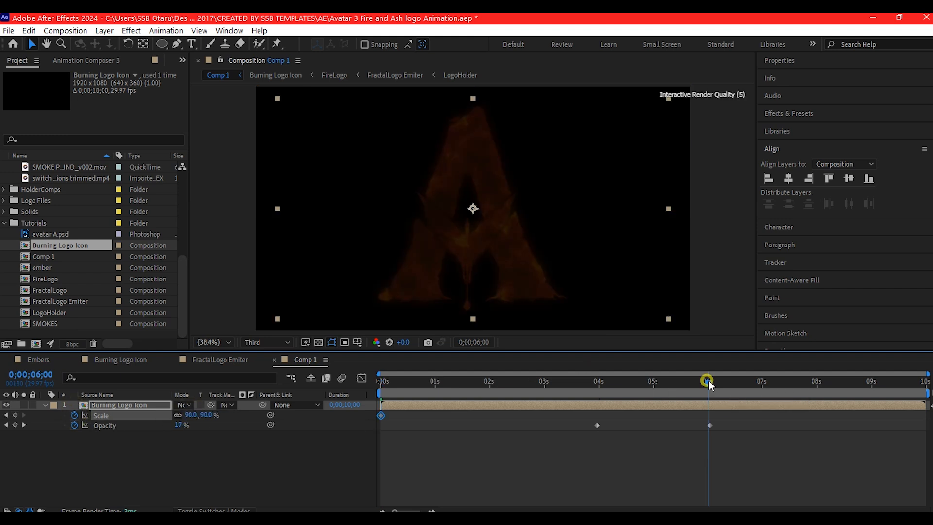
{"action": "left_click", "coordinate": [189, 414]}
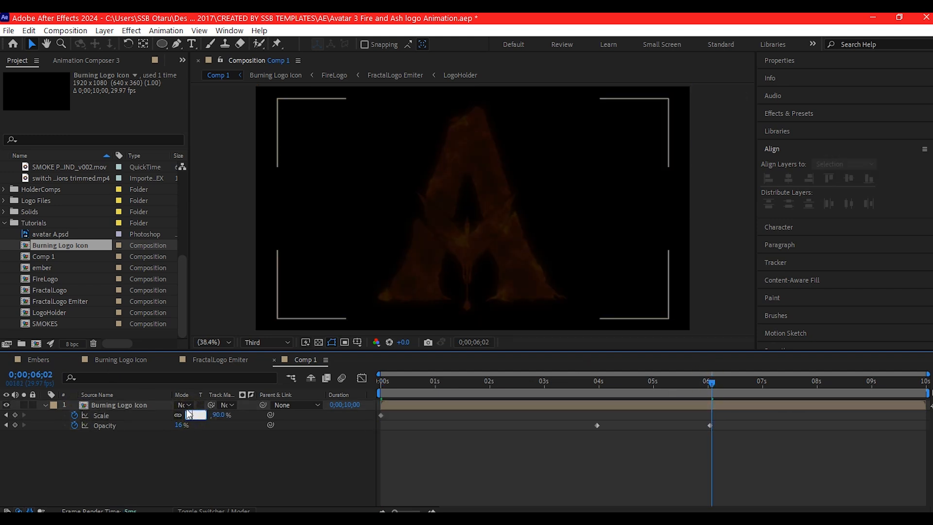
{"action": "type", "text": "110"}
{"action": "key", "text": "Return"}
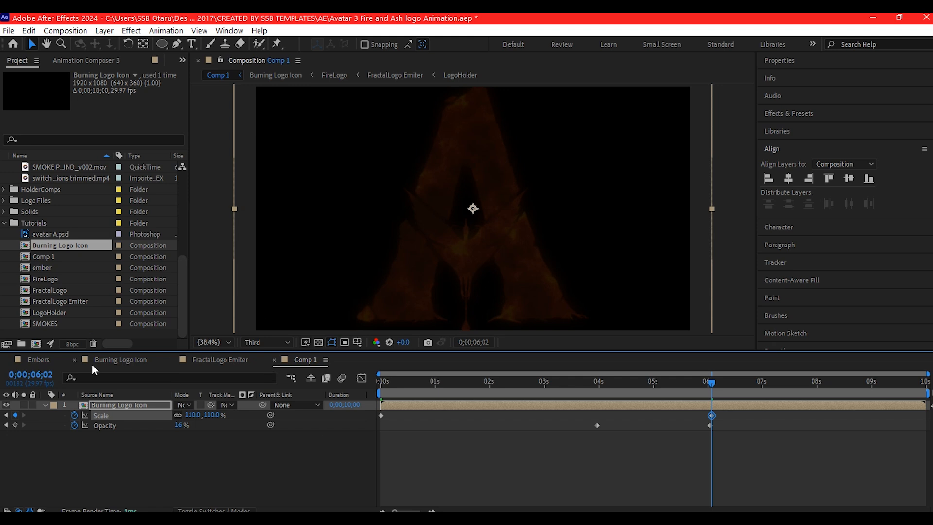
Step: Edit the Opacity value of the Burning Logo Icon layer's keyframe at 0;00;06;01
{"action": "left_click", "coordinate": [6, 425]}
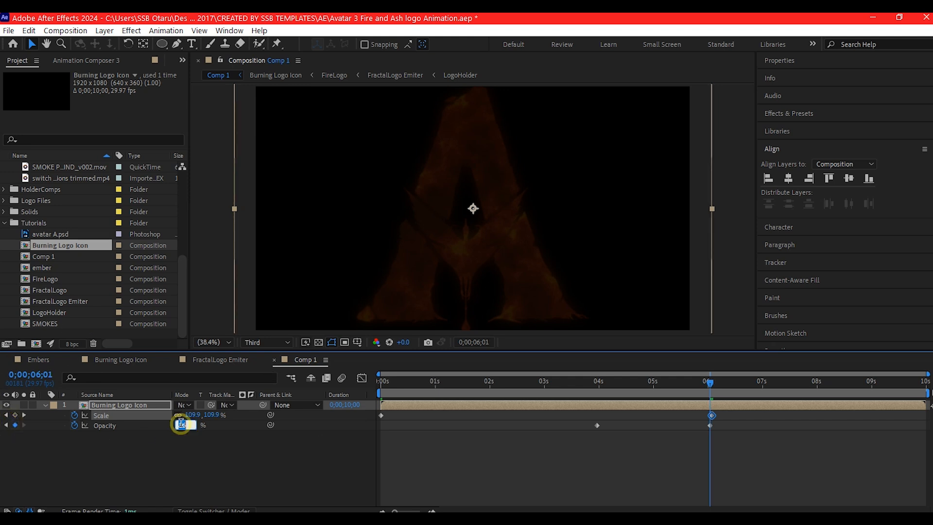
{"action": "key", "text": "Return"}
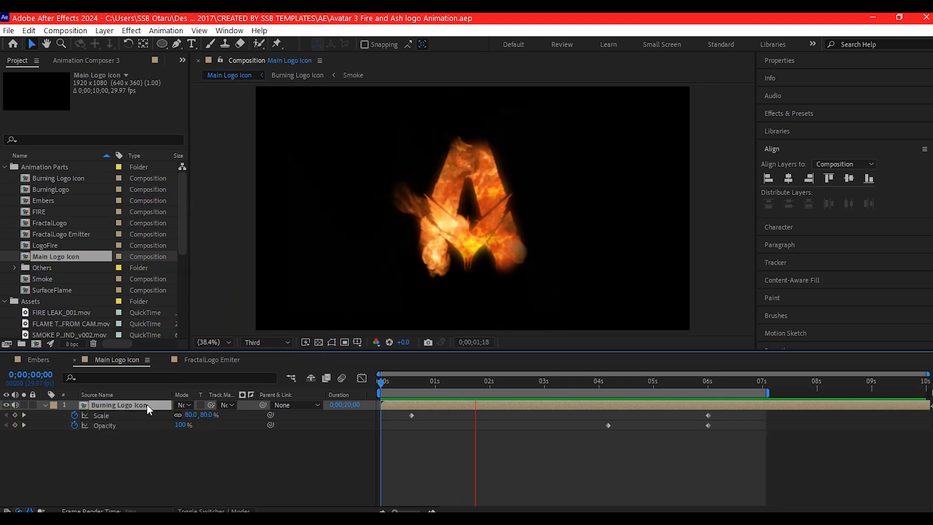